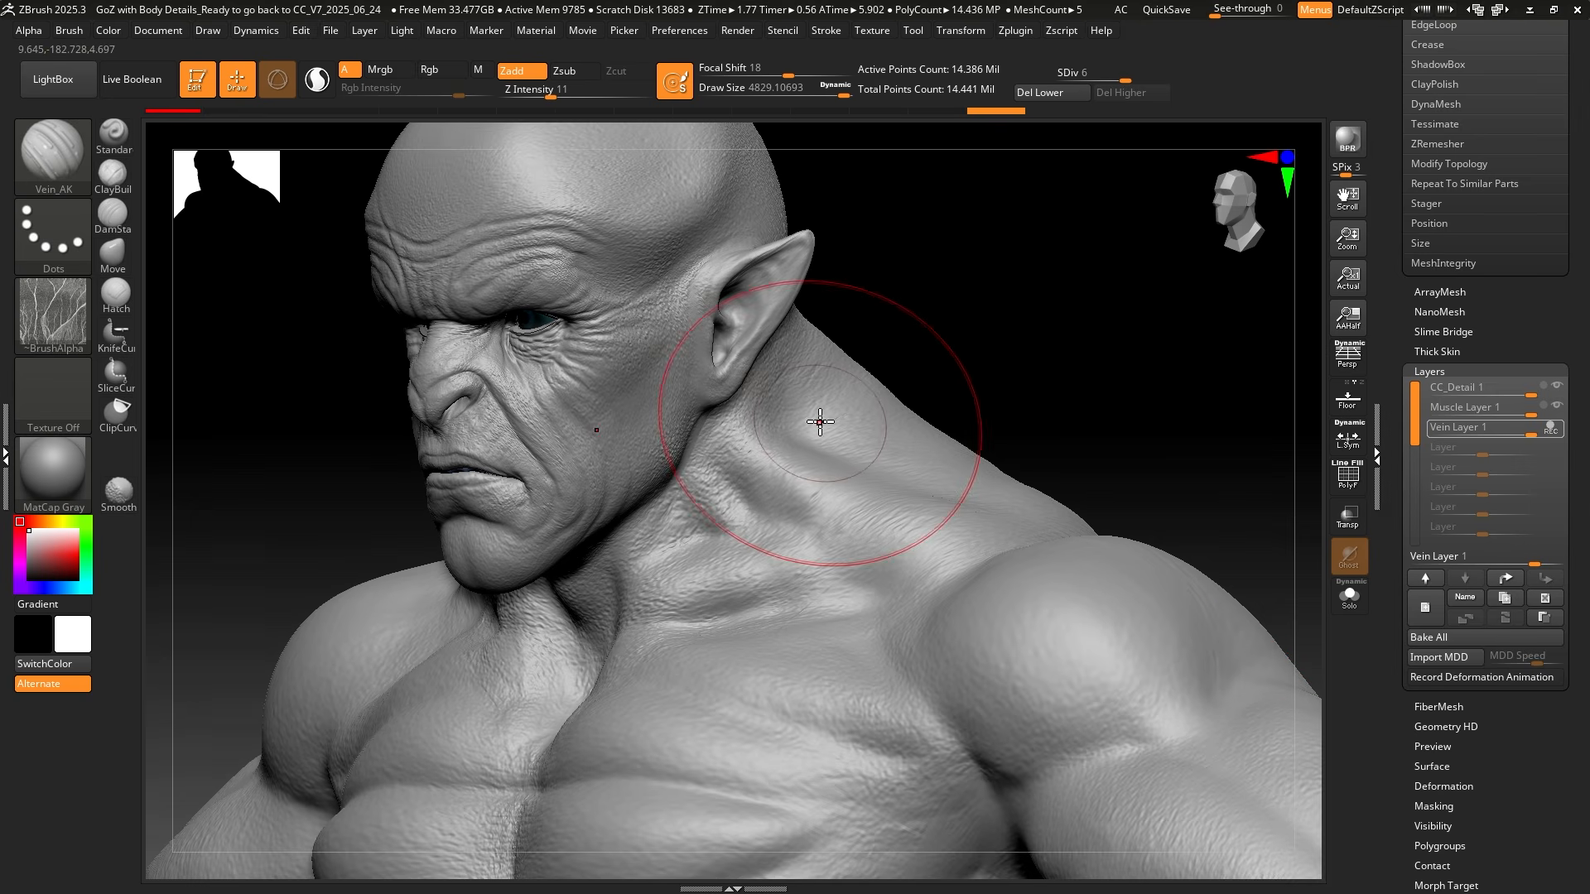
Brush vein details onto the neck, shoulder and upper arm with the Vein_AK brush on Vein Layer 1
left_click_drag(819, 431, 884, 614)
mouse_move(1110, 381)
right_mouse_down()
mouse_move(965, 358)
mouse_move(919, 398)
right_mouse_up()
left_click_drag(960, 299, 1152, 482)
mouse_move(1152, 482)
right_mouse_down()
mouse_move(692, 497)
mouse_move(662, 439)
right_mouse_up()
left_click_drag(662, 439, 770, 469)
right_click_drag(993, 488, 667, 461, "alt")
left_click_drag(626, 286, 790, 452)
left_click_drag(832, 464, 1064, 617)
right_click_drag(1064, 616, 994, 572, "ctrl")
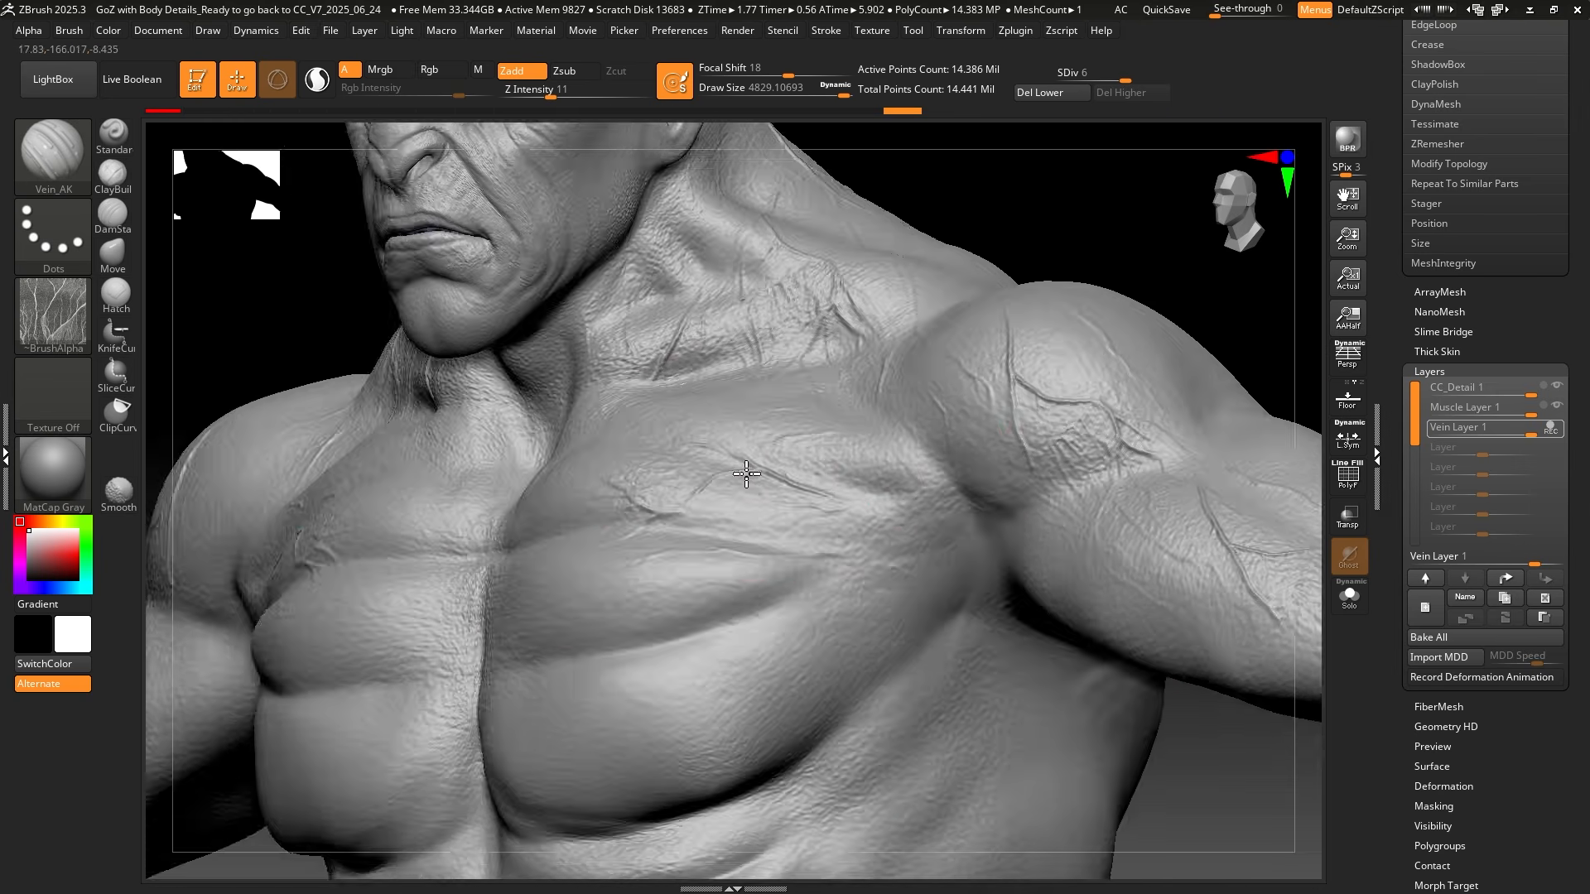
Brush vein details across the chest muscles and lower the intensity of Vein Layer 1 to about 0.66
right_click_drag(828, 612, 972, 617)
left_click_drag(631, 460, 517, 542)
right_click_drag(972, 628, 795, 597)
left_click_drag(699, 465, 414, 608)
mouse_move(667, 613)
right_mouse_down("alt")
mouse_move(644, 643)
mouse_move(745, 637)
right_mouse_up("alt")
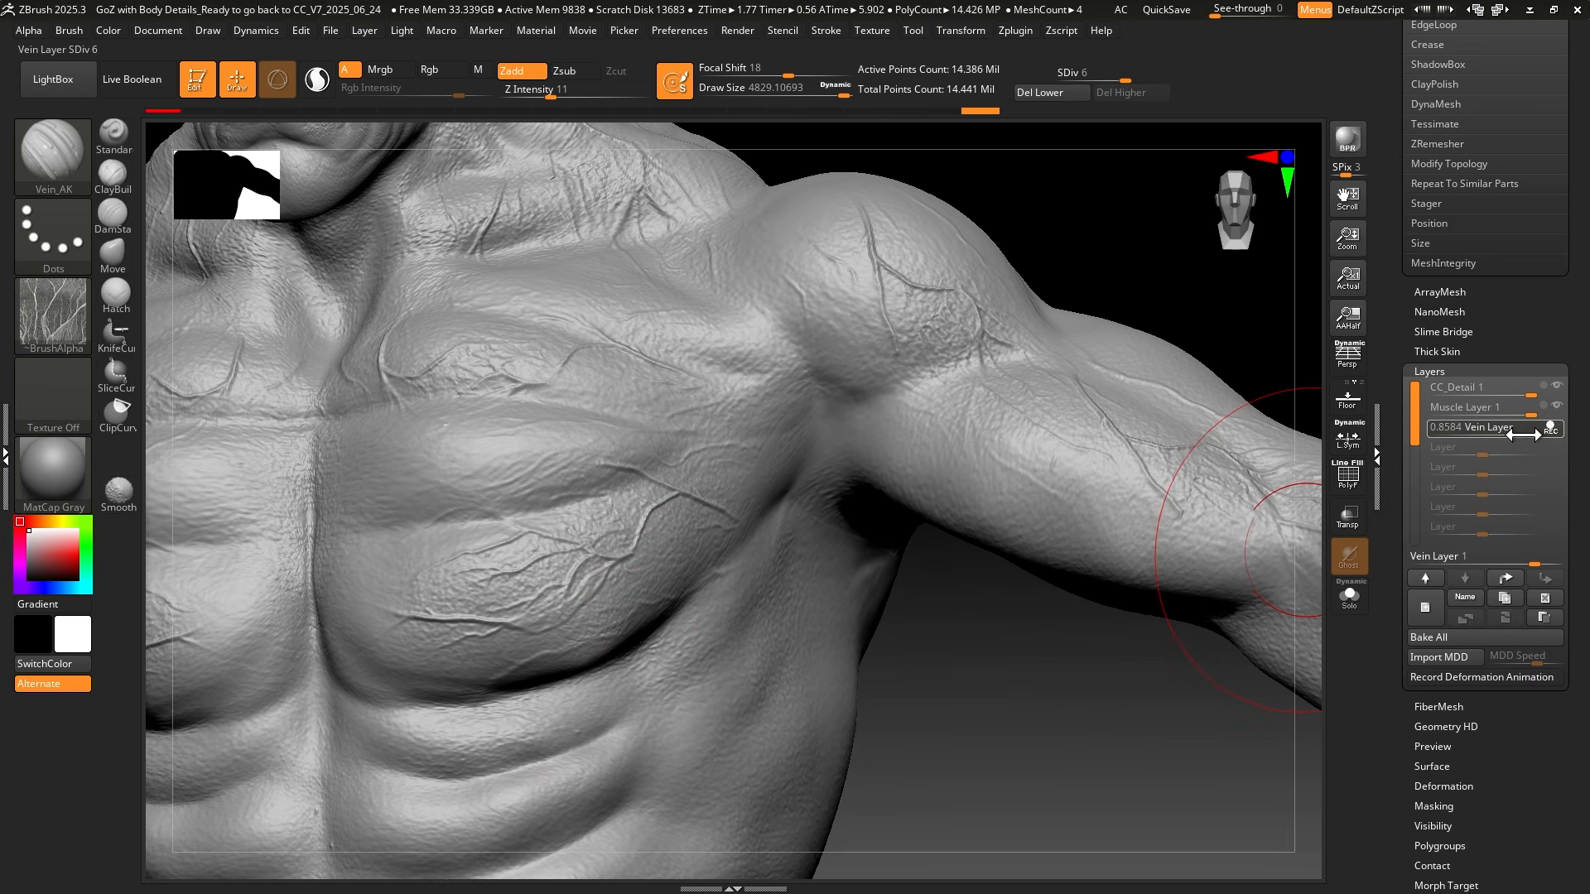
left_click_drag(1530, 434, 1478, 438)
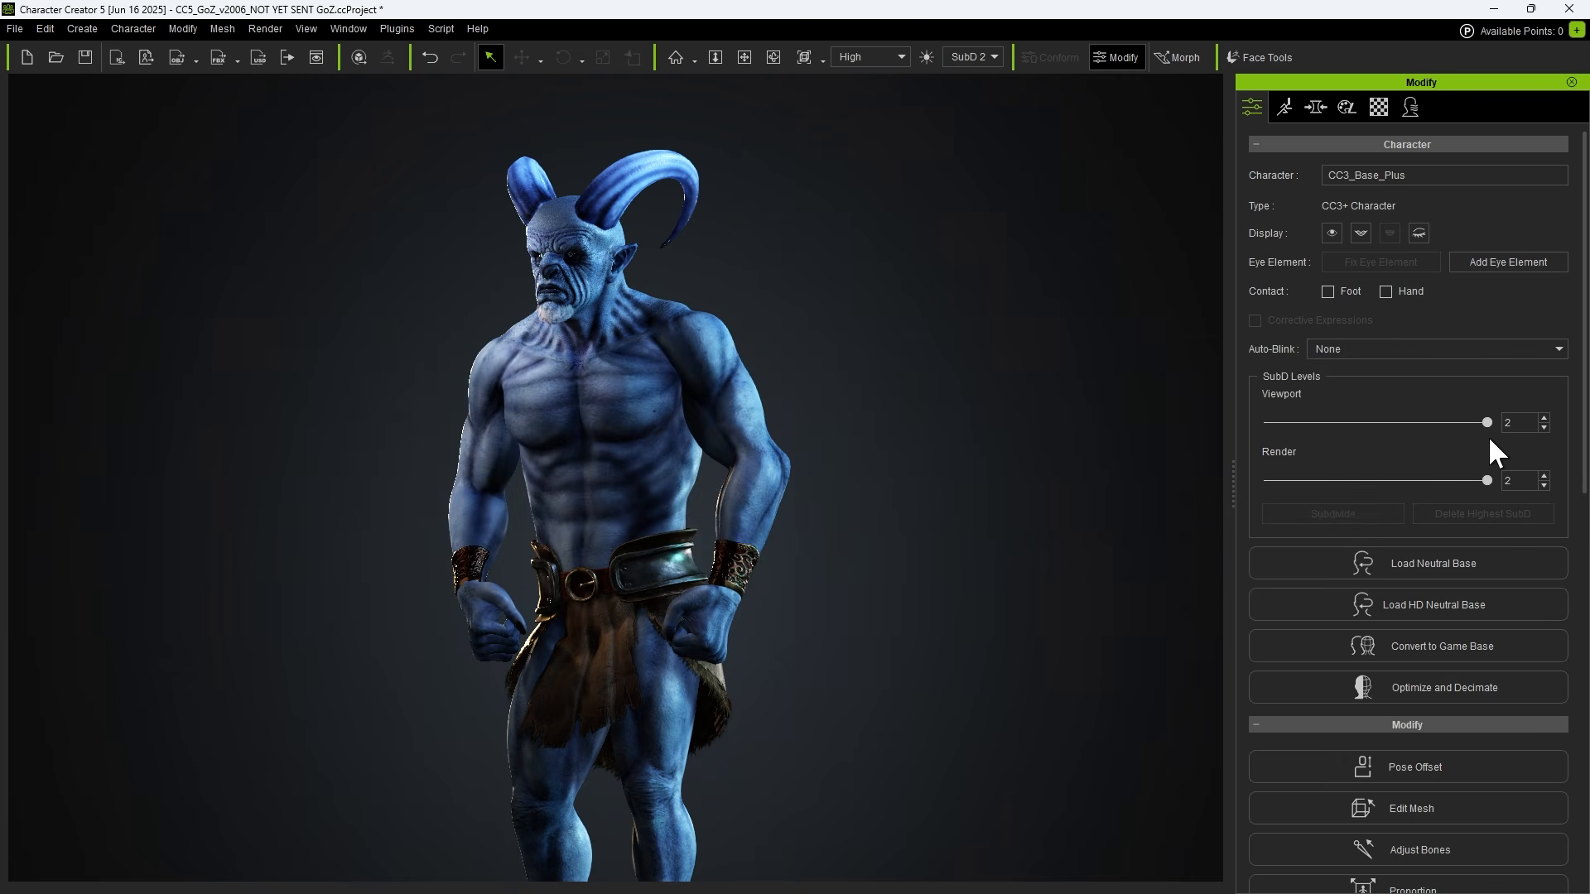
Switch to Character Creator and examine the texture maps, including displacement, of the Std_Tongue and Std_Skin_Body materials
left_click(1377, 105)
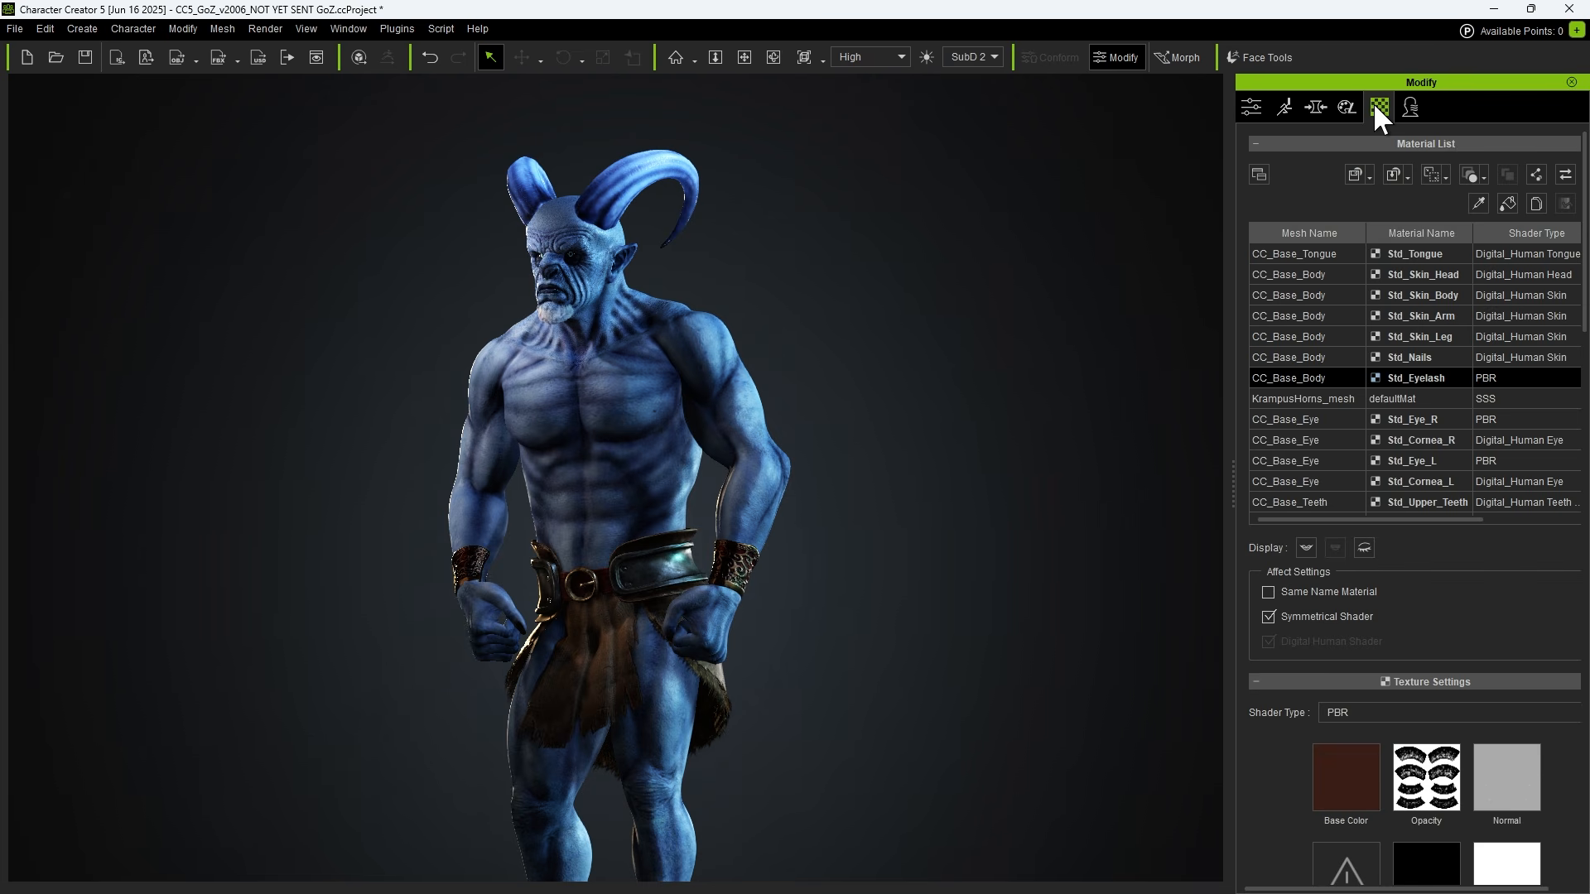
left_click(1393, 253)
scroll(1331, 463, "down", 3)
scroll(1329, 464, "down", 2)
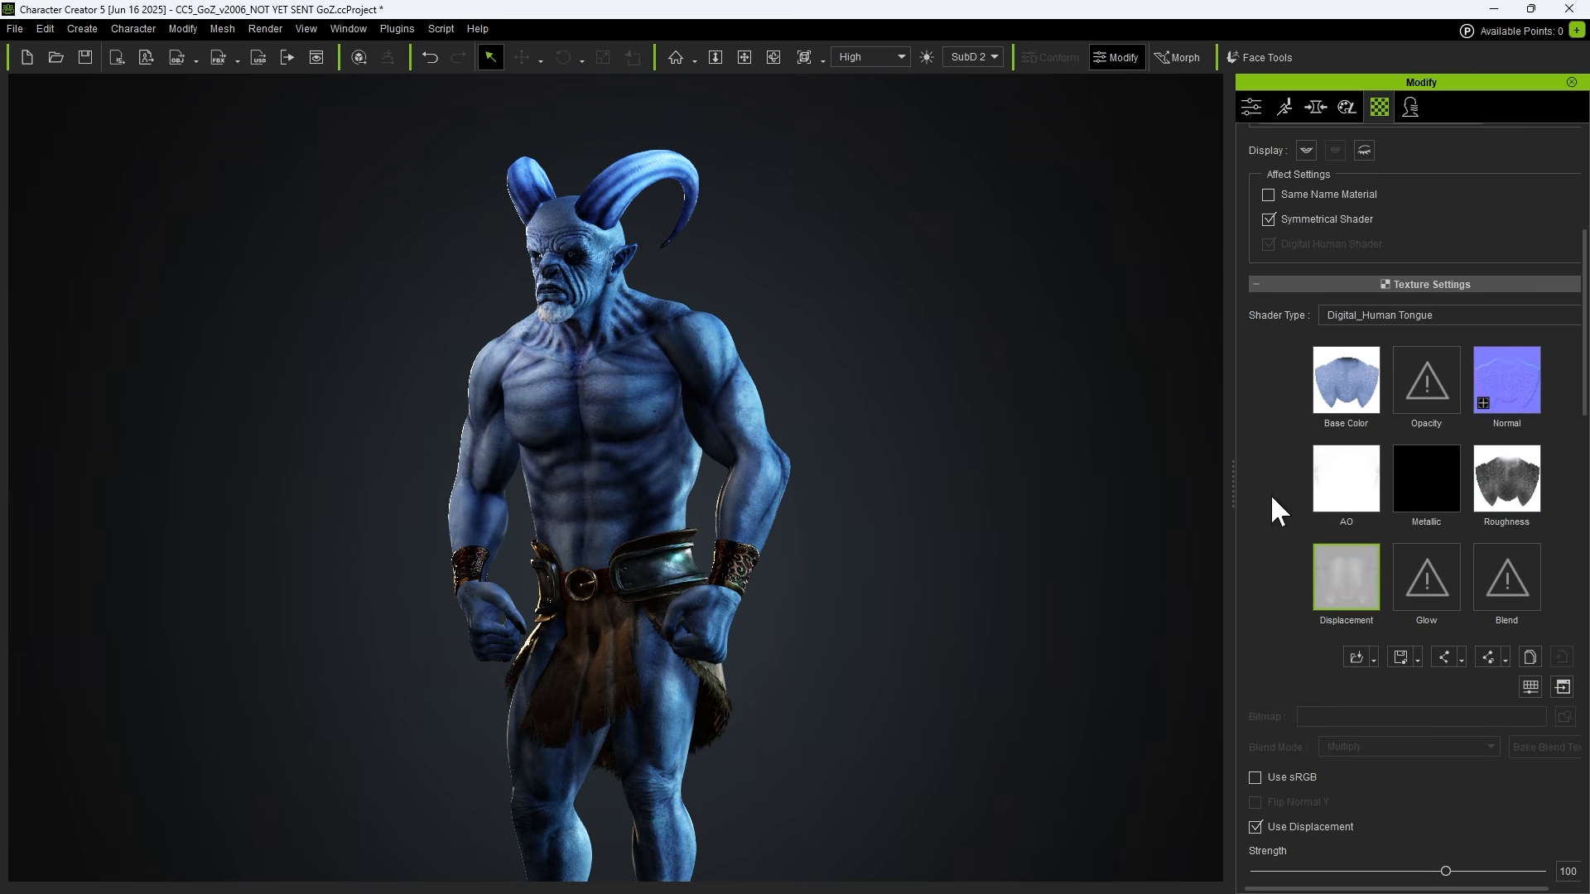
scroll(1270, 505, "up", 4)
scroll(1420, 281, "up", 2)
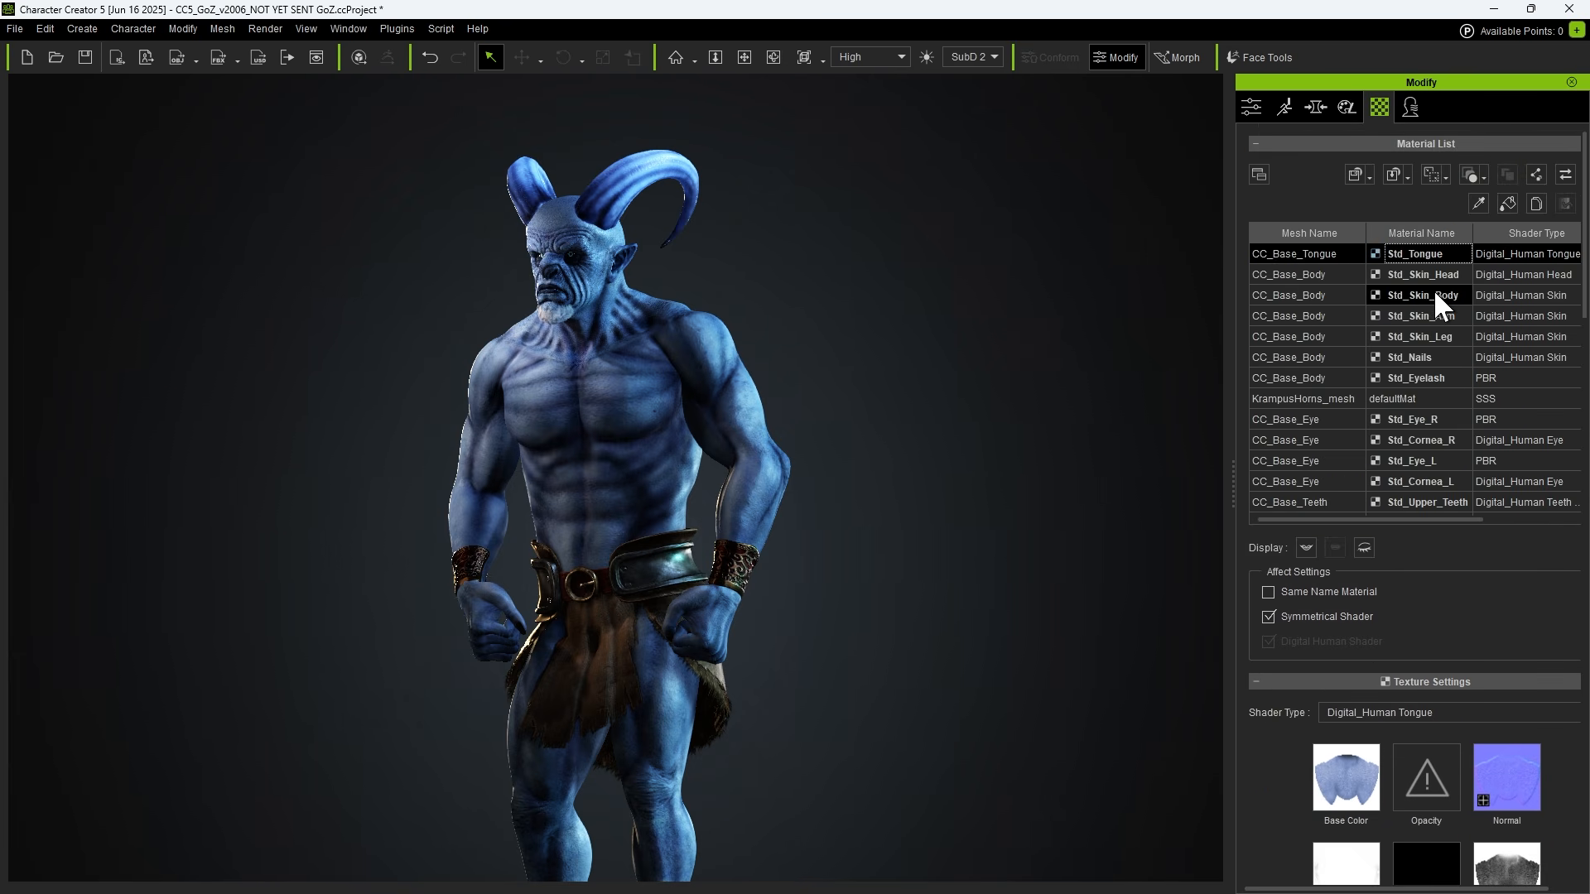
left_click(1434, 296)
scroll(1379, 448, "down", 4)
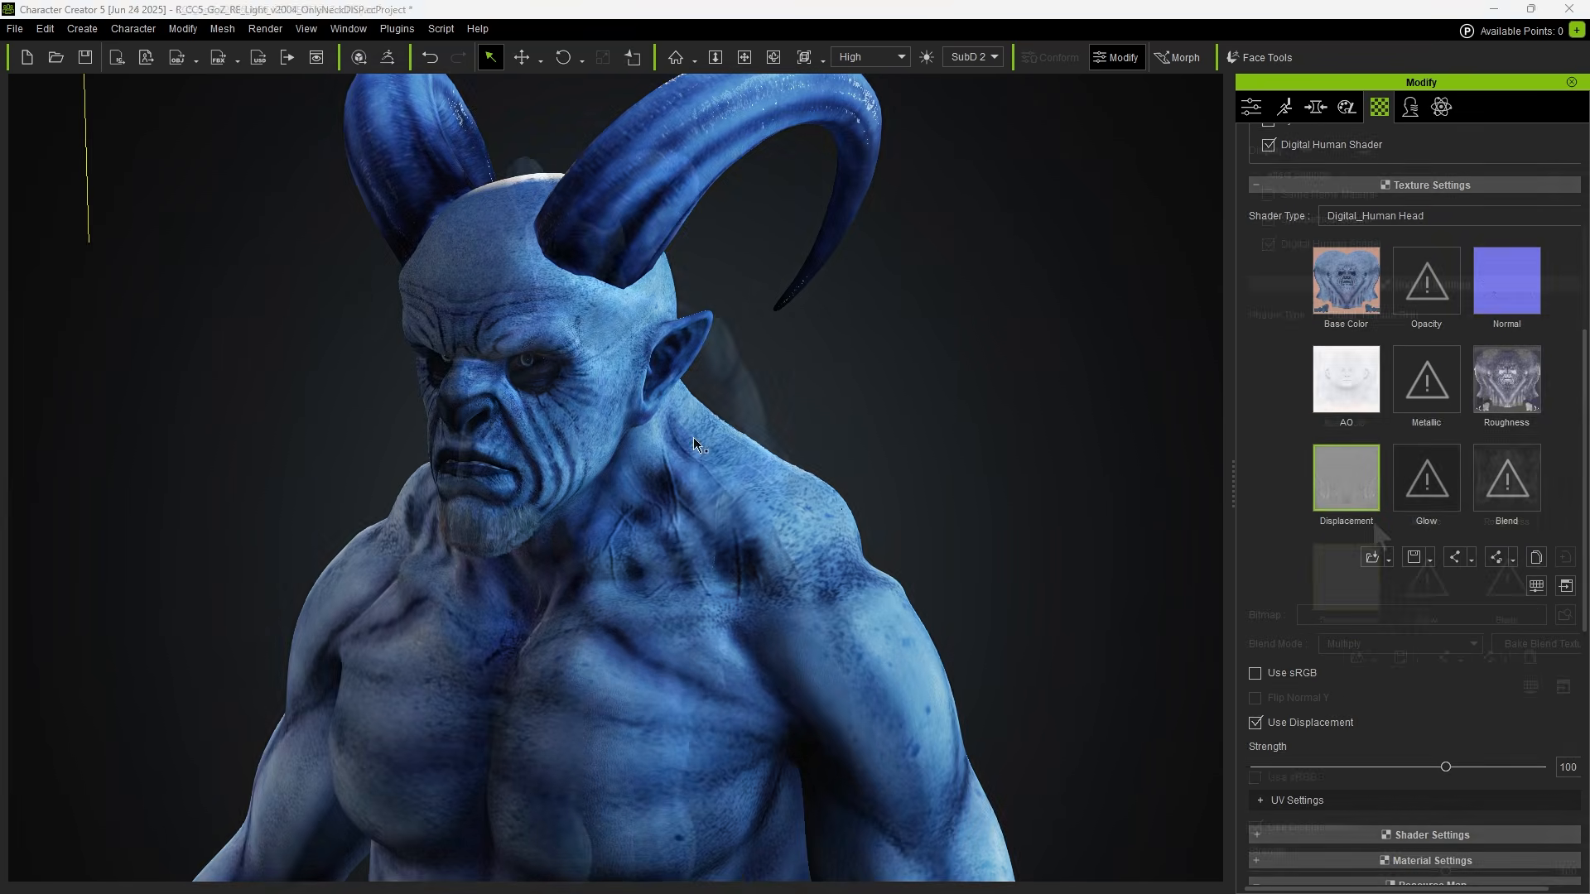
Compare the neck veins with Use Displacement switched off and on for the head material, viewing them from the side
scroll(694, 447, "up", 3)
middle_click_drag(727, 523, 515, 532)
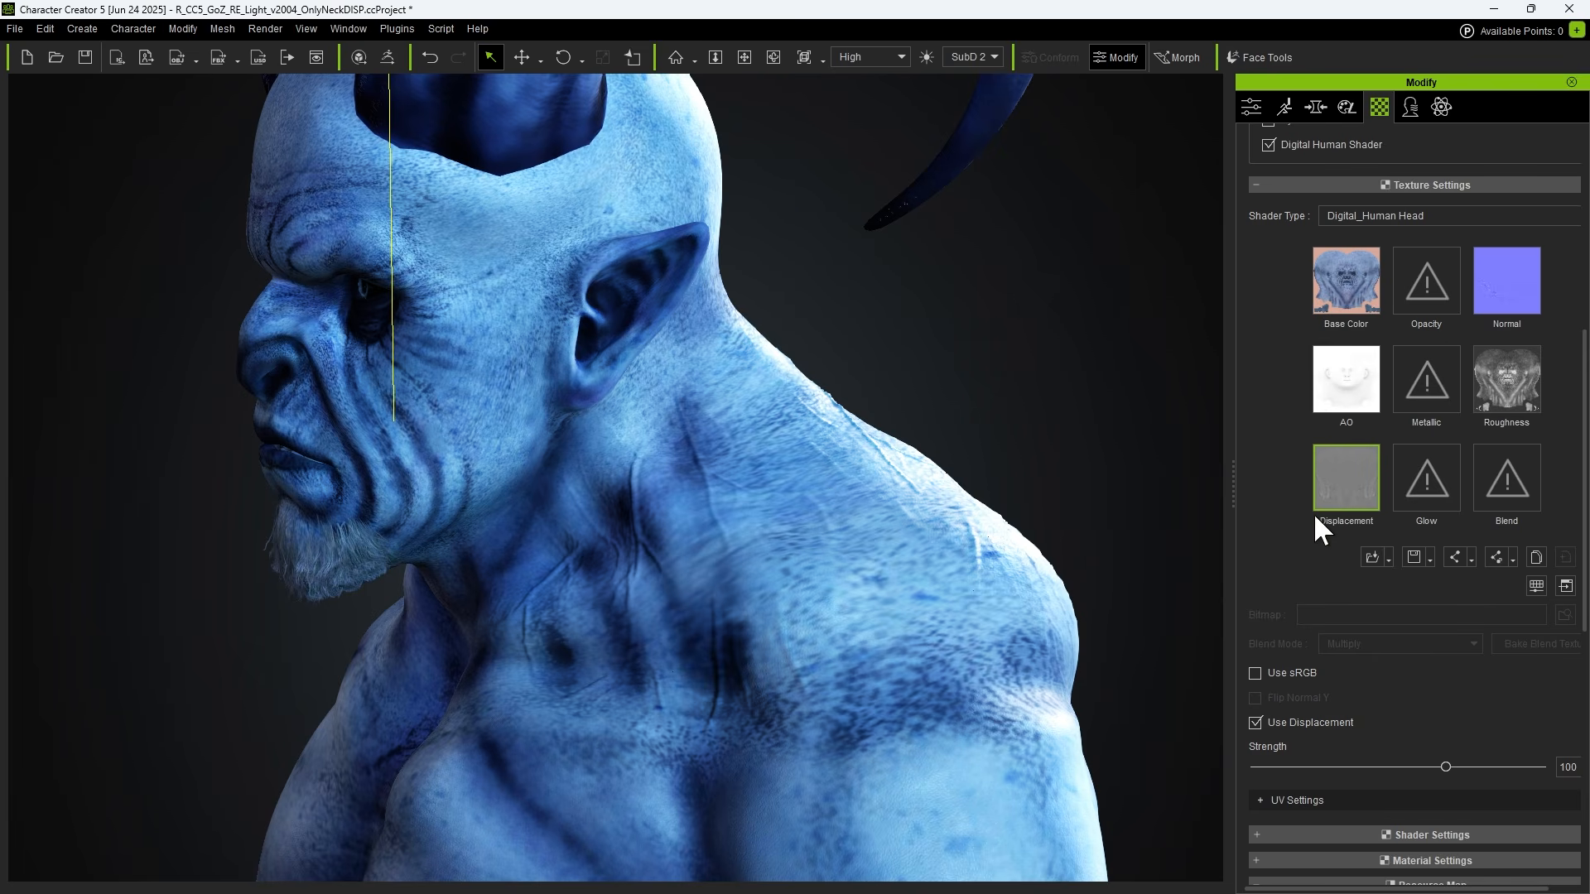
left_click(1255, 723)
left_click(1255, 724)
left_click(1254, 724)
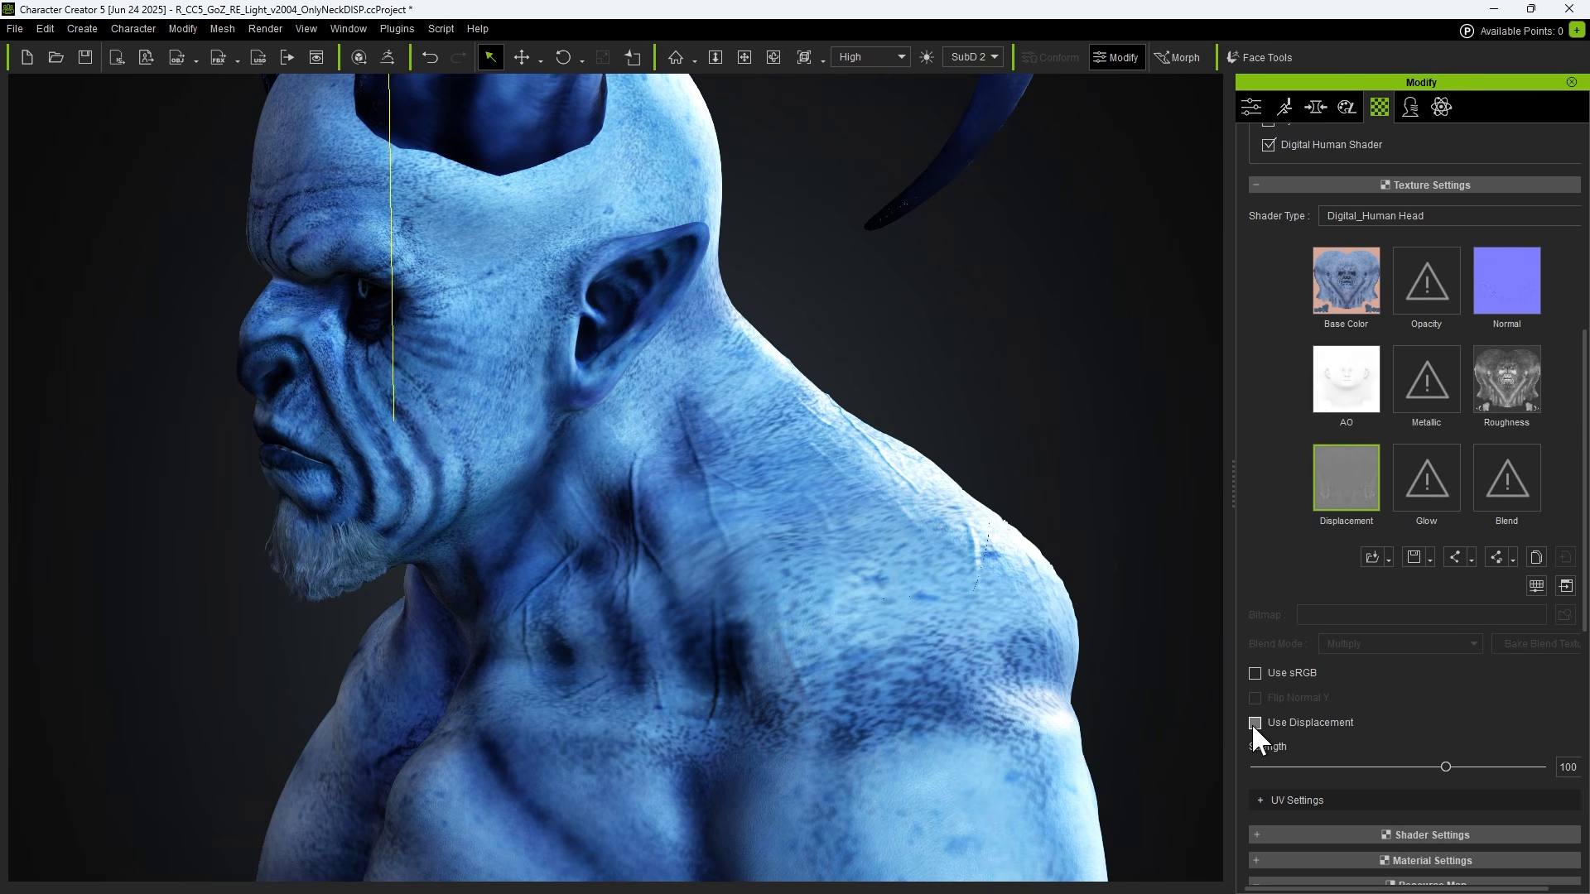
left_click(1254, 723)
right_click_drag(750, 495, 896, 564)
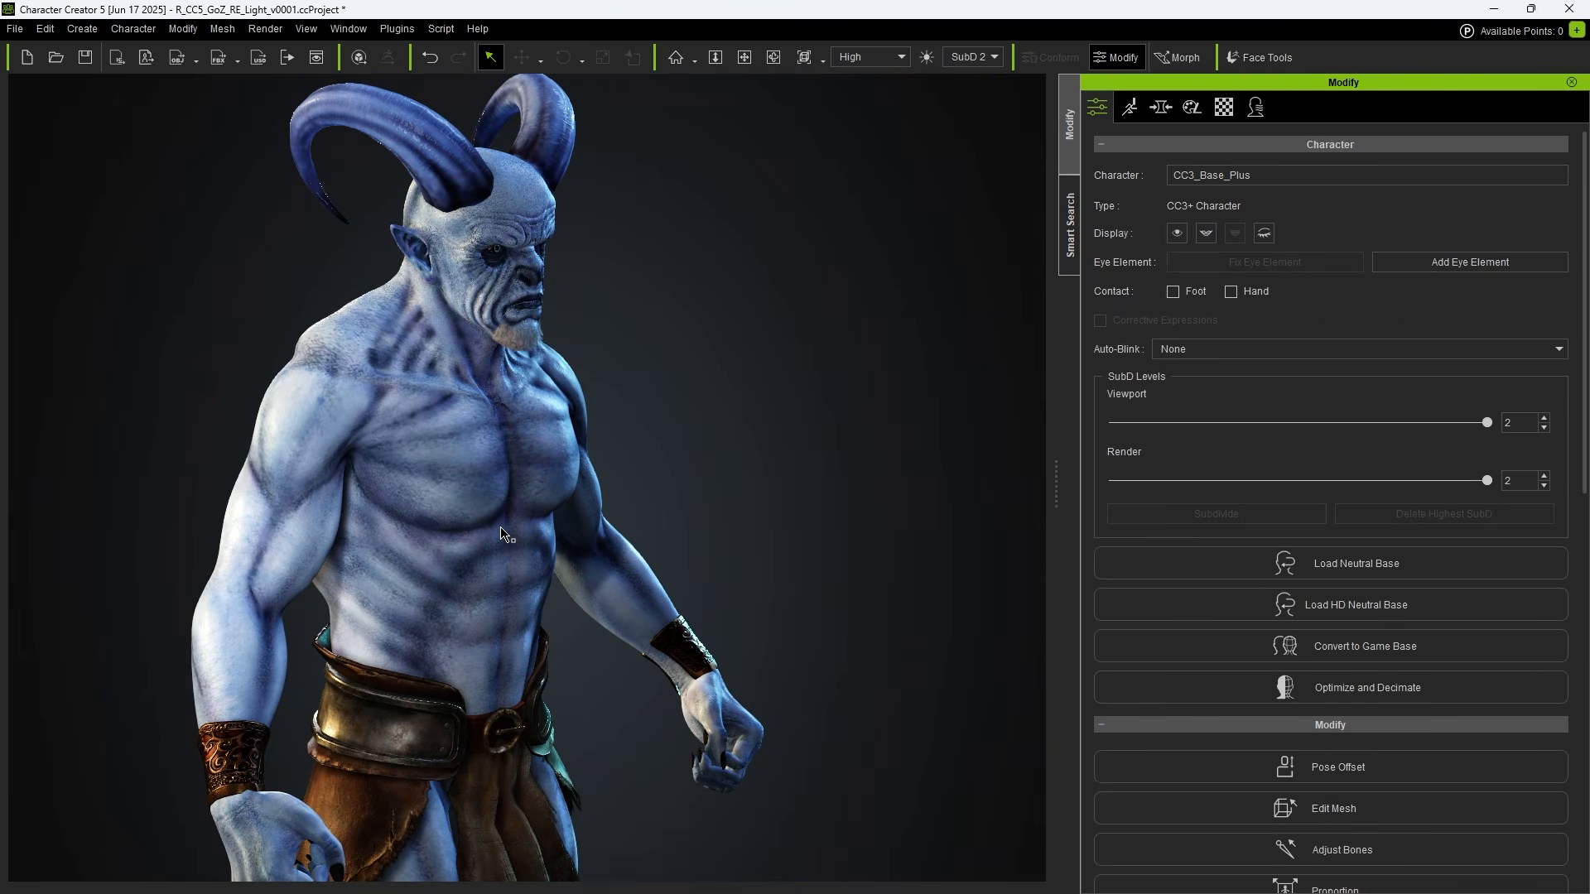
Select the character and examine the wireframe density on its torso, arms and head
left_click(504, 545)
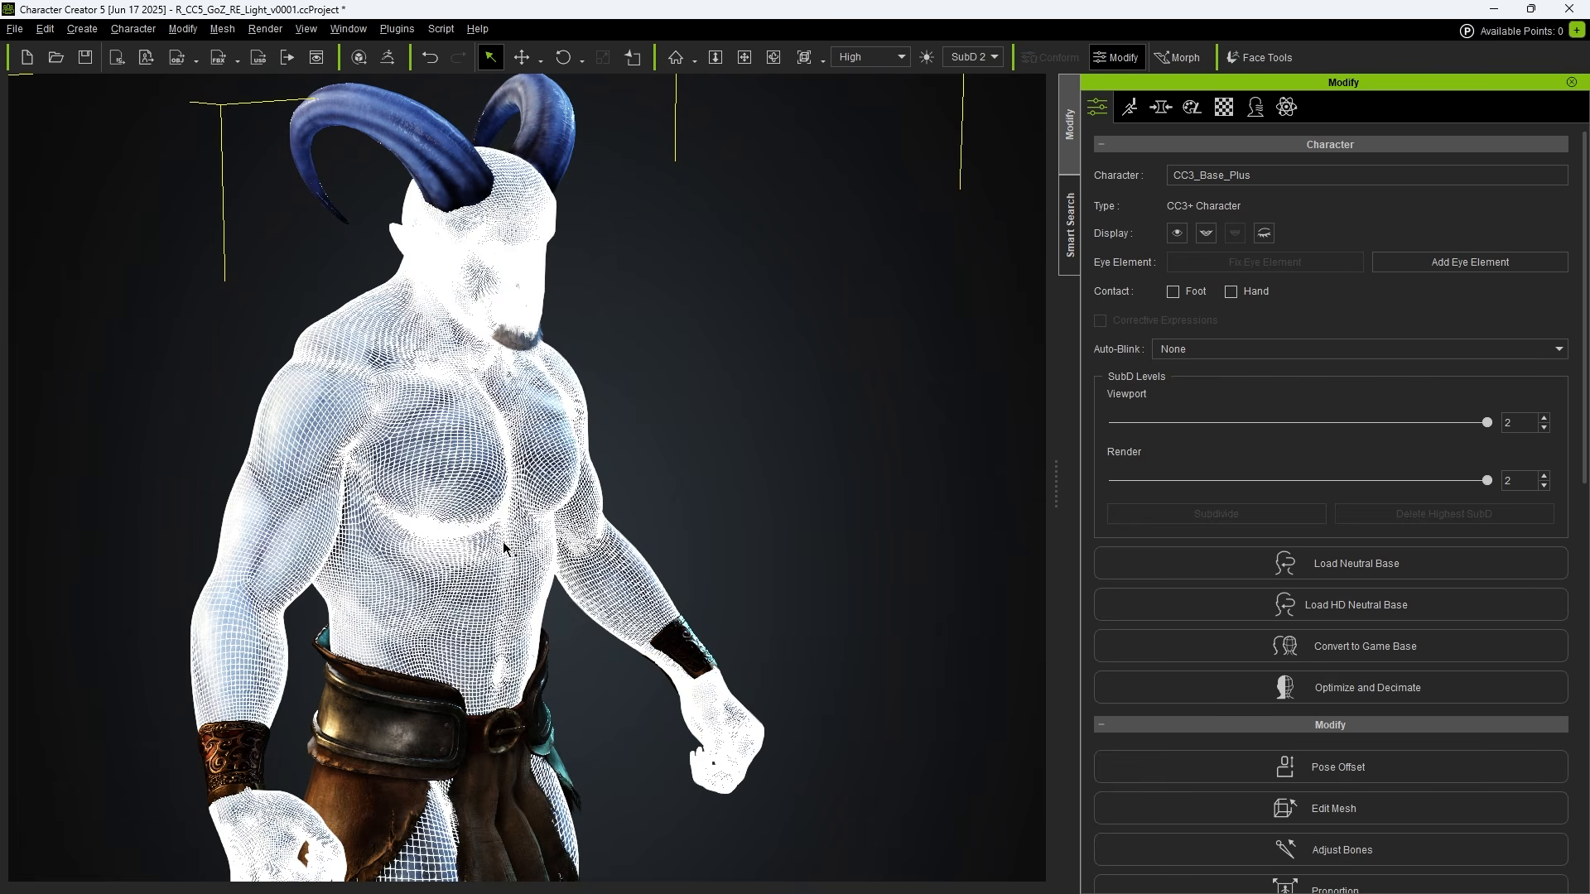
scroll(501, 553, "up", 2)
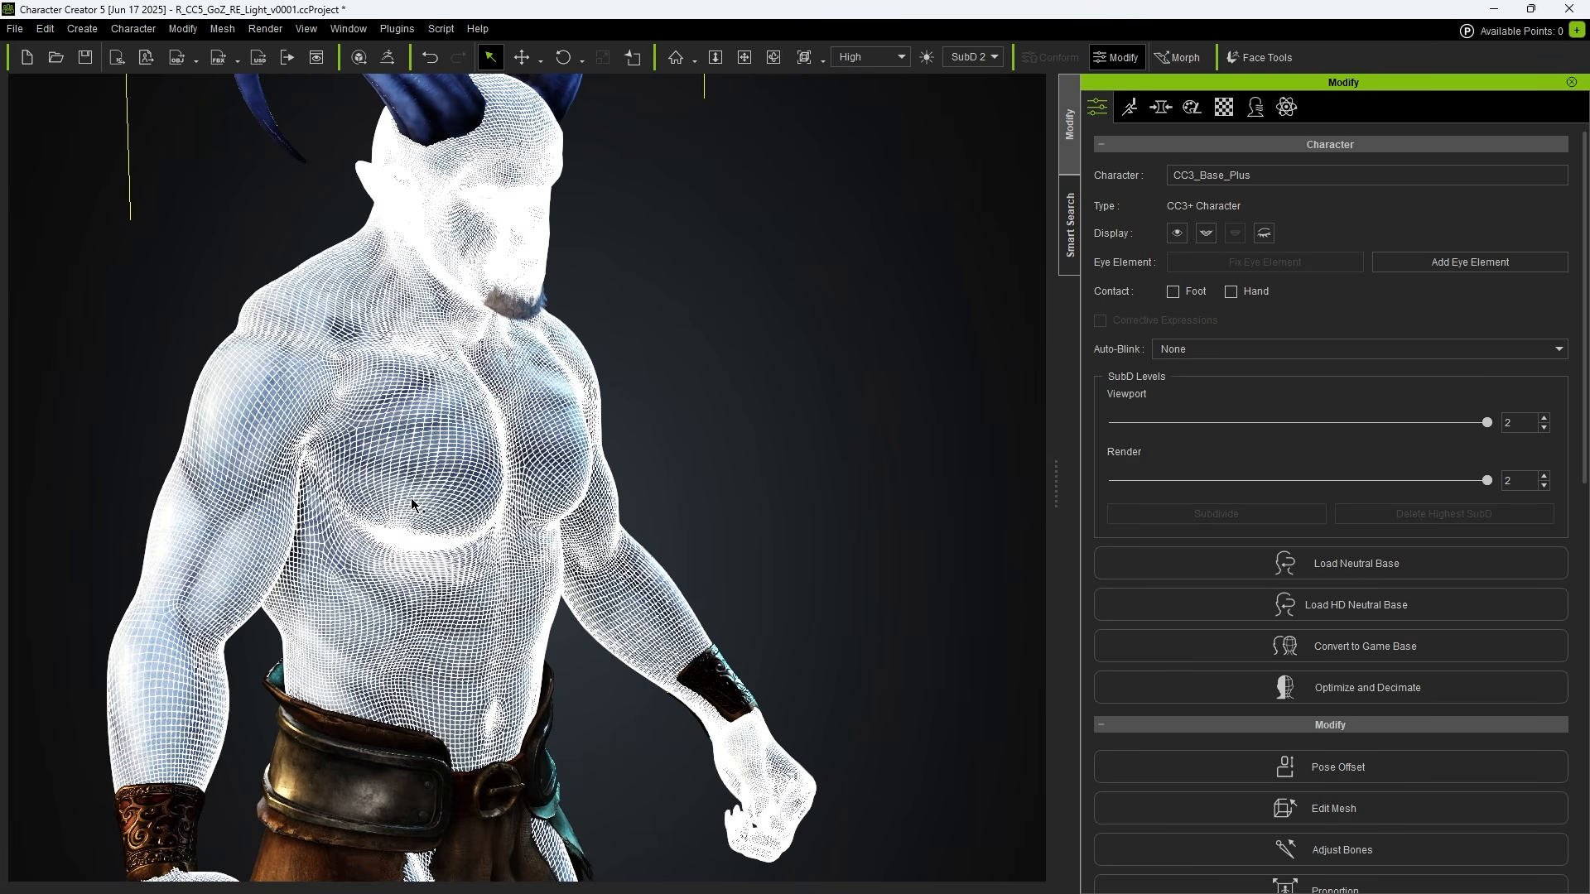
scroll(418, 509, "up", 4)
scroll(483, 596, "up", 1)
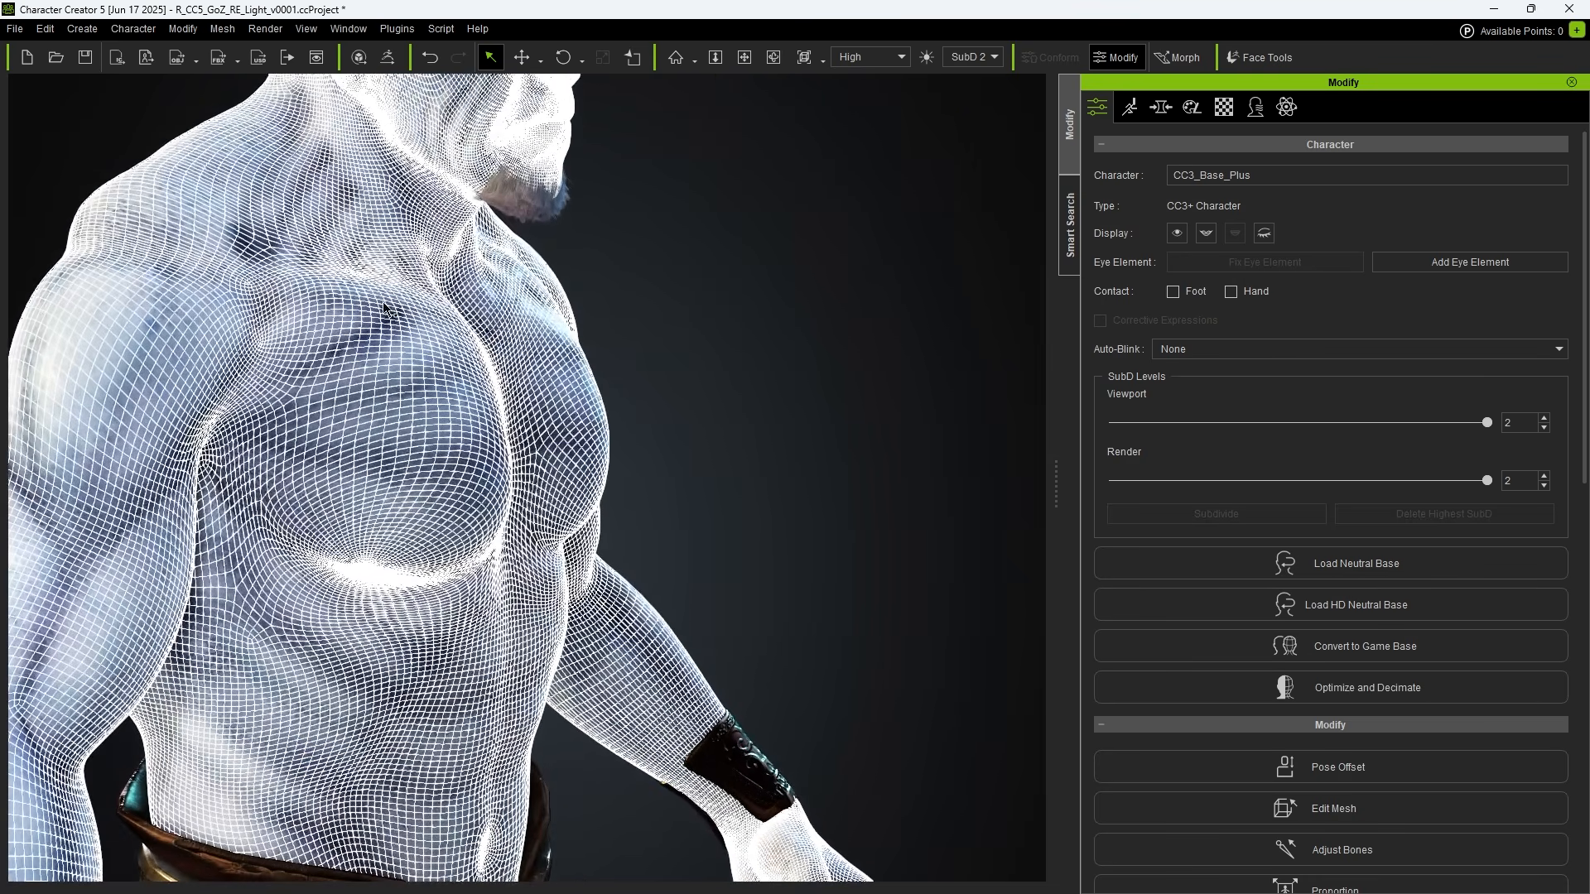
middle_click_drag(547, 731, 578, 618)
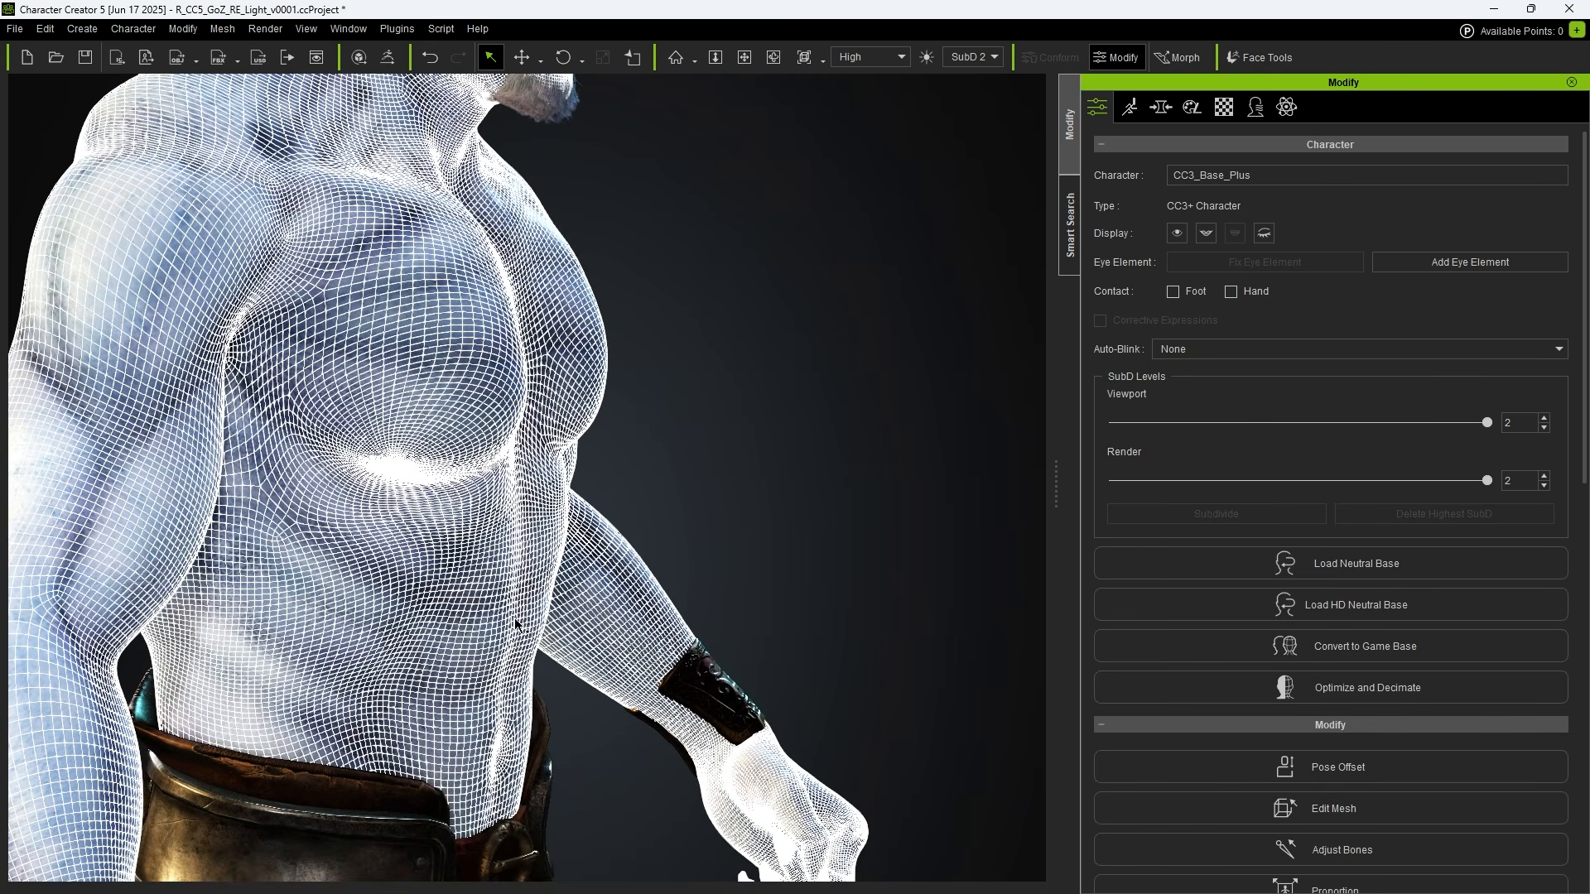
middle_click_drag(443, 490, 418, 759)
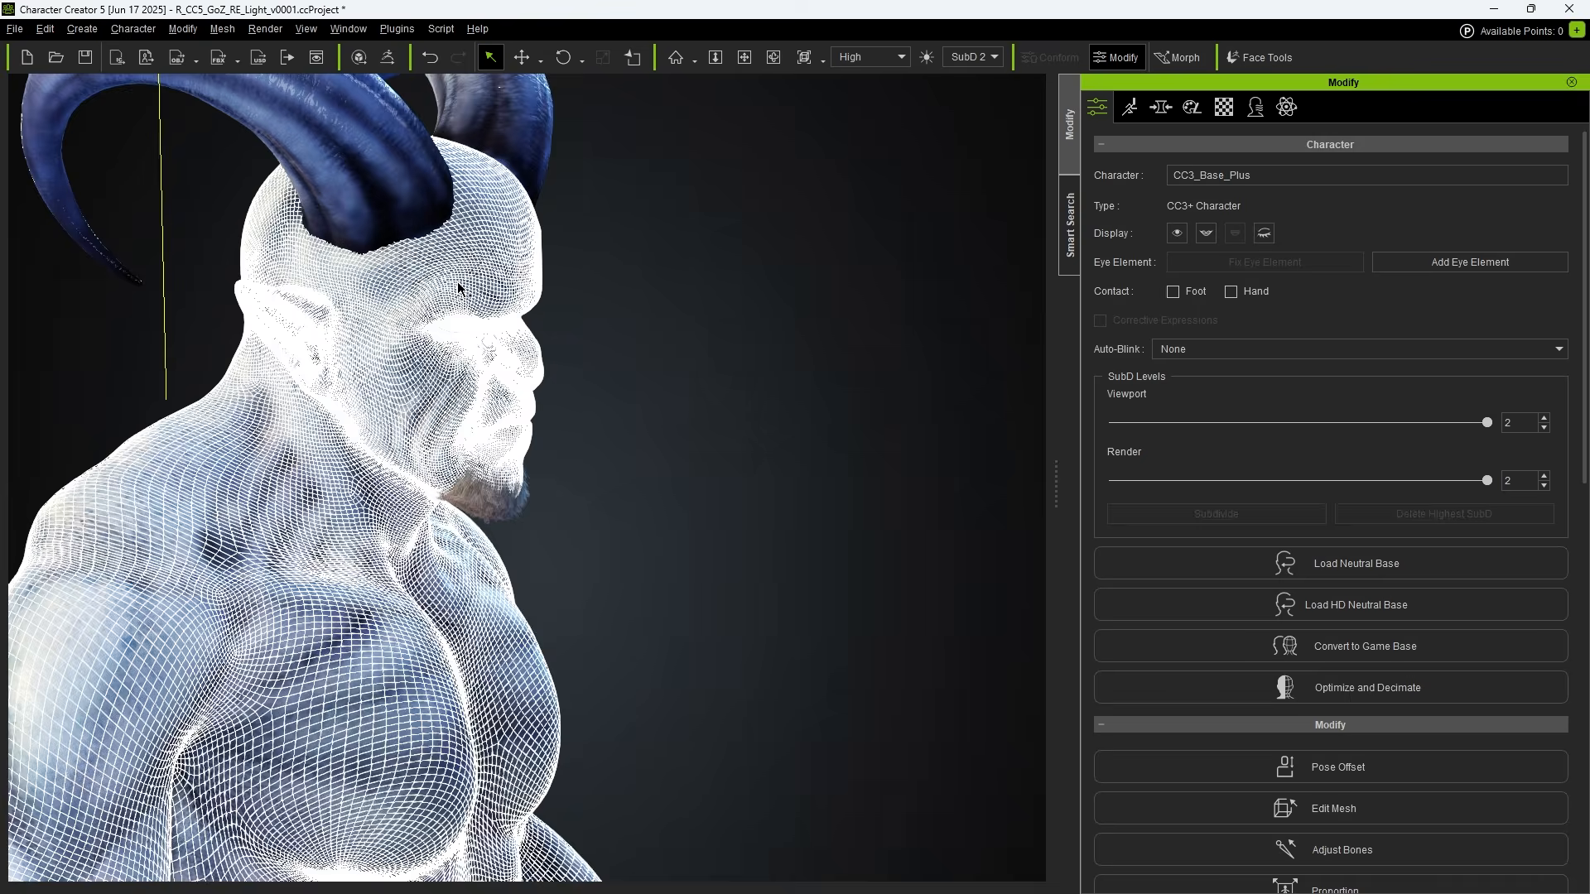
scroll(461, 298, "up", 2)
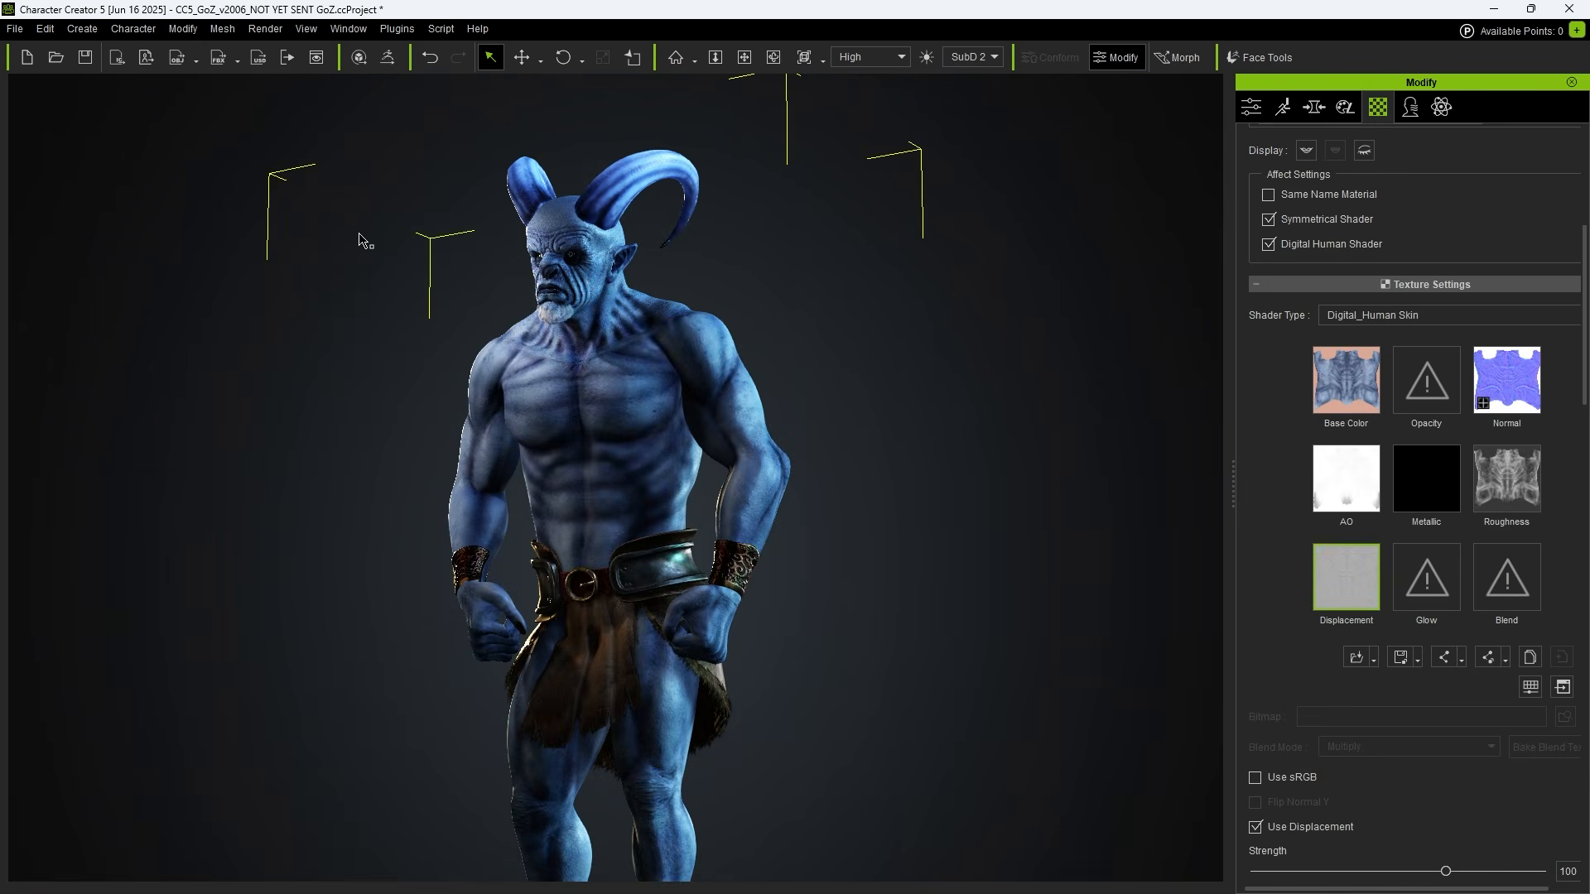
Open the GoZ settings, choose the Create template and set the subdivision level of all meshes to 1
left_click(387, 56)
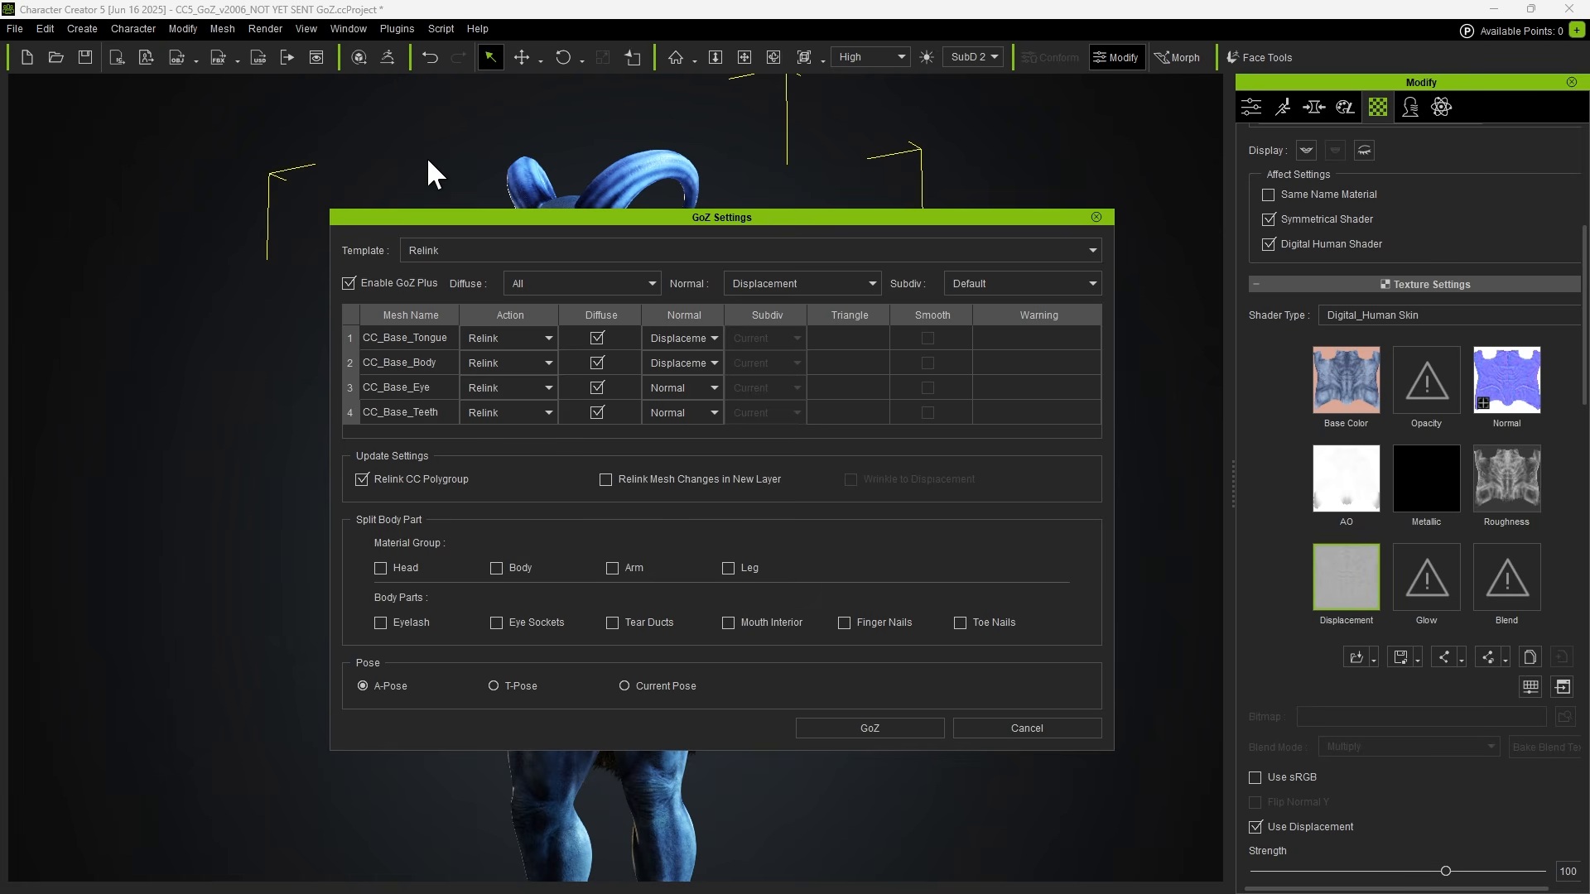
left_click(424, 242)
left_click(448, 265)
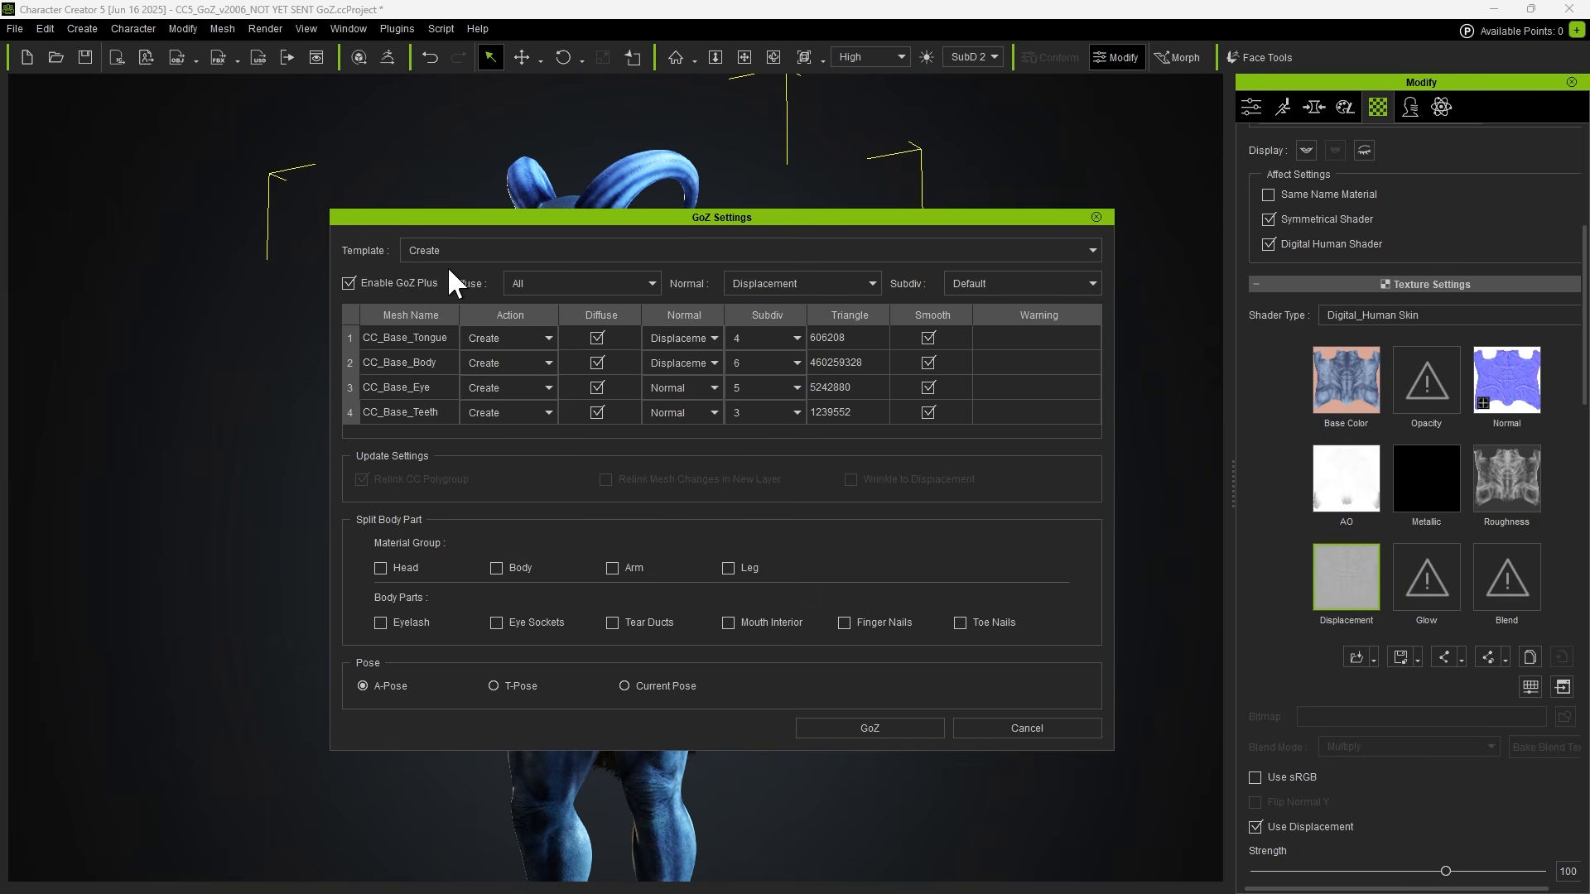
left_click(399, 360)
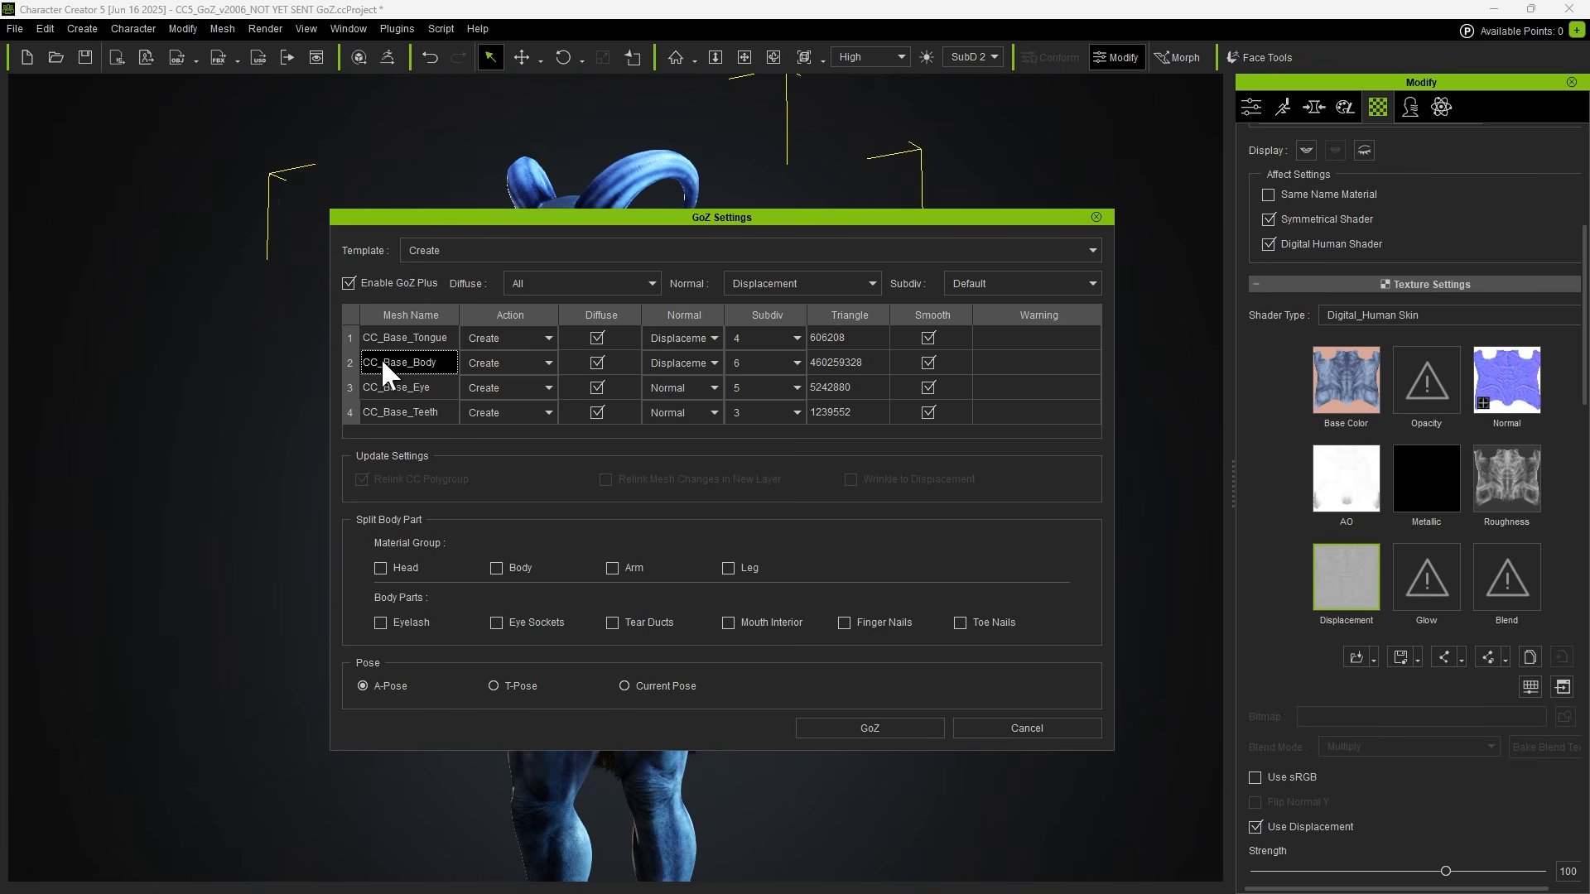
left_click(994, 282)
left_click(977, 300)
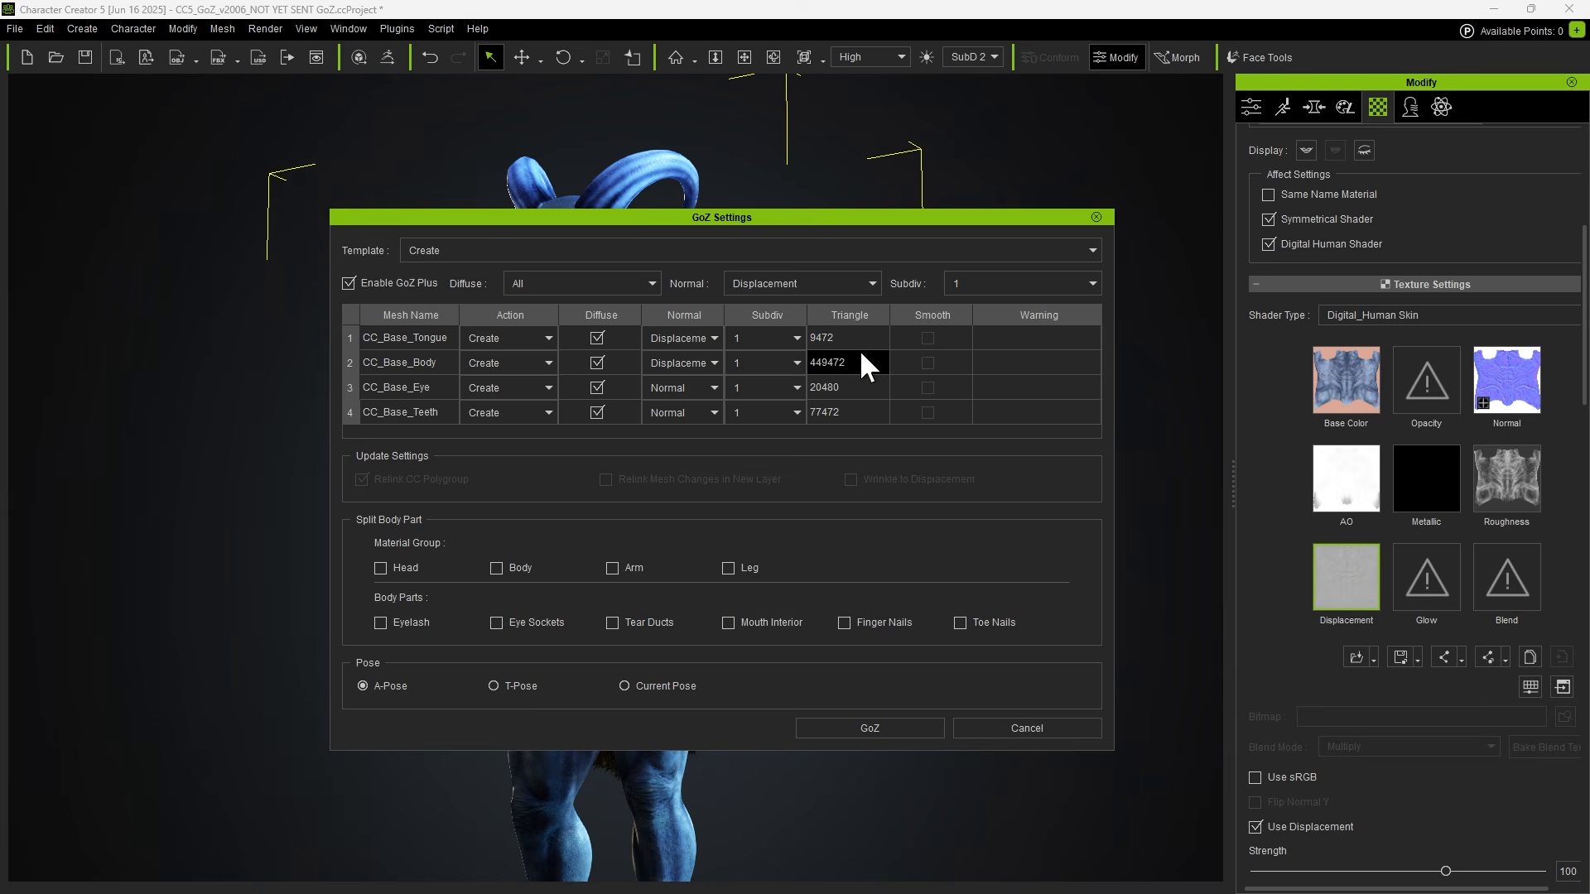
Set the CC_Base_Body subdivision to 6, use Displacement as the normal option and send the character to ZBrush
left_click(791, 361)
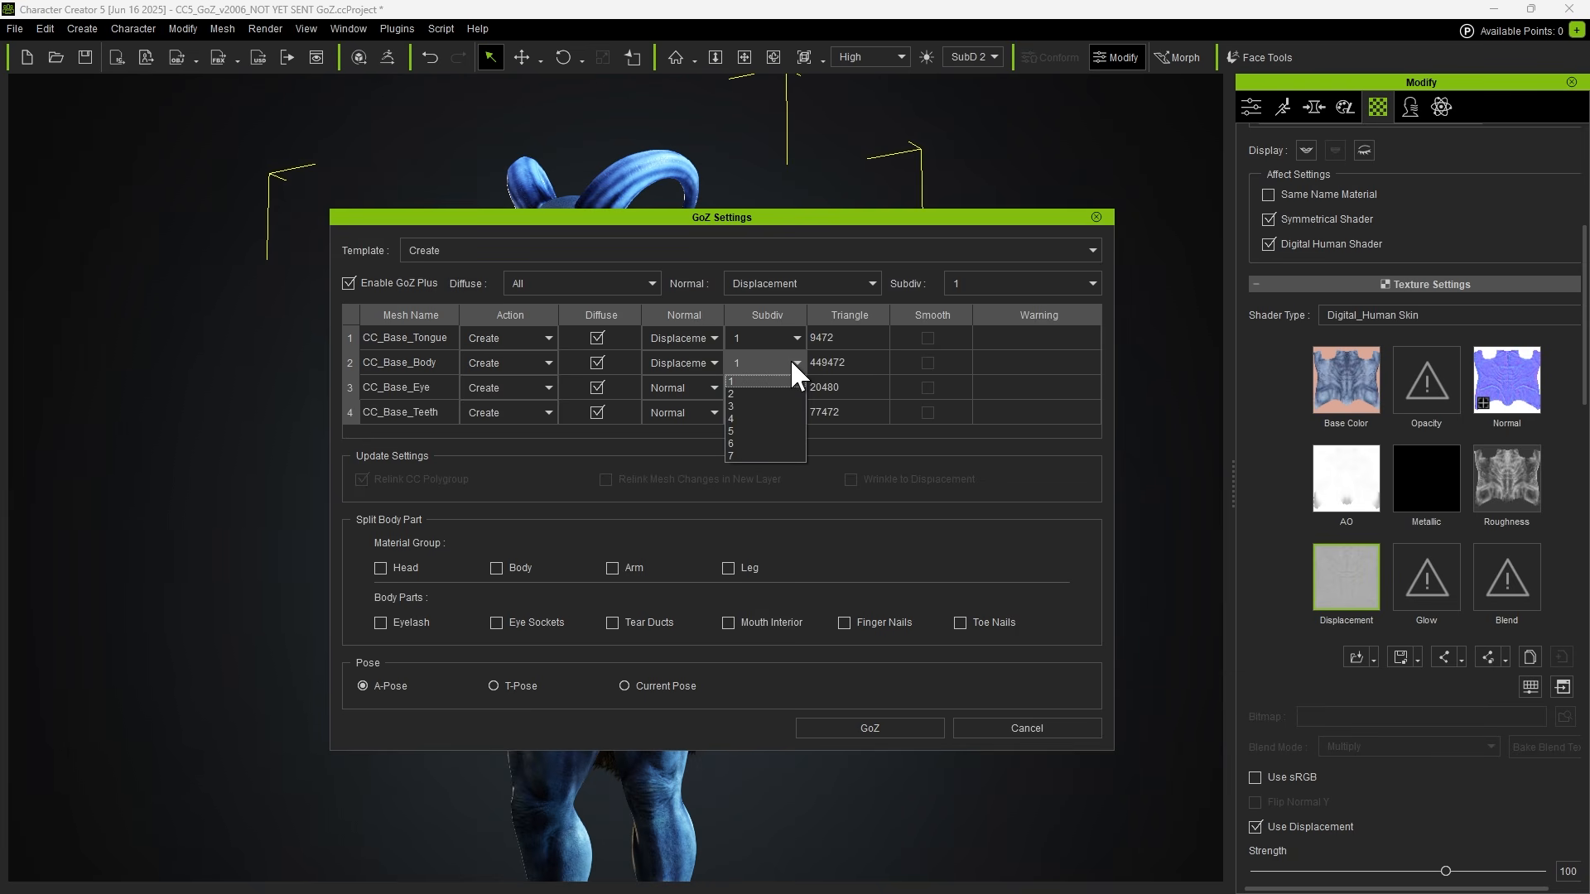
left_click(735, 437)
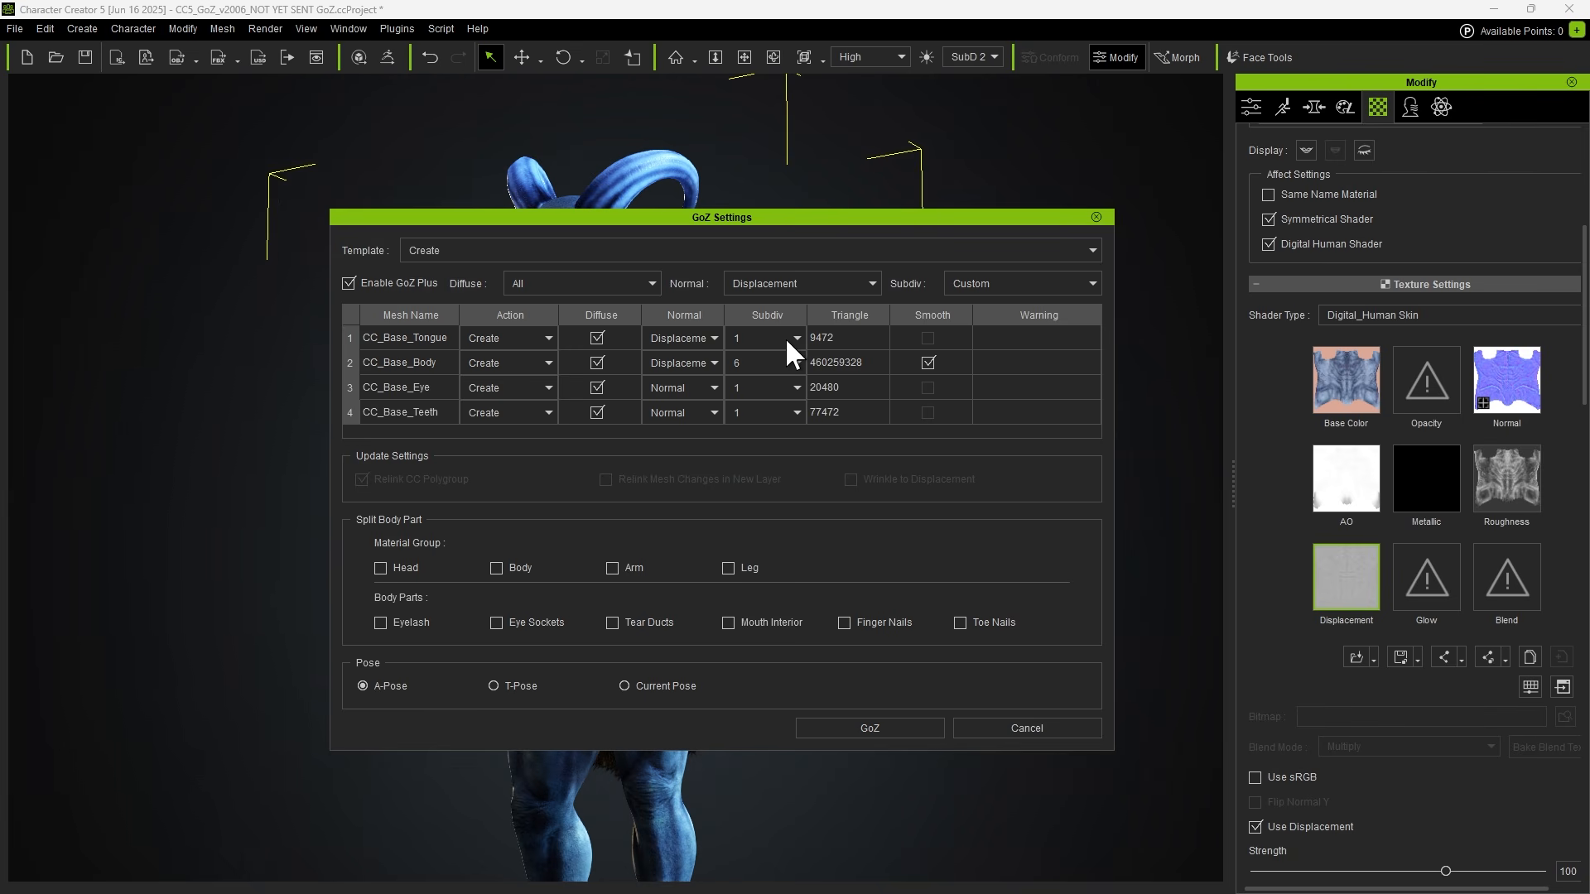
left_click(748, 280)
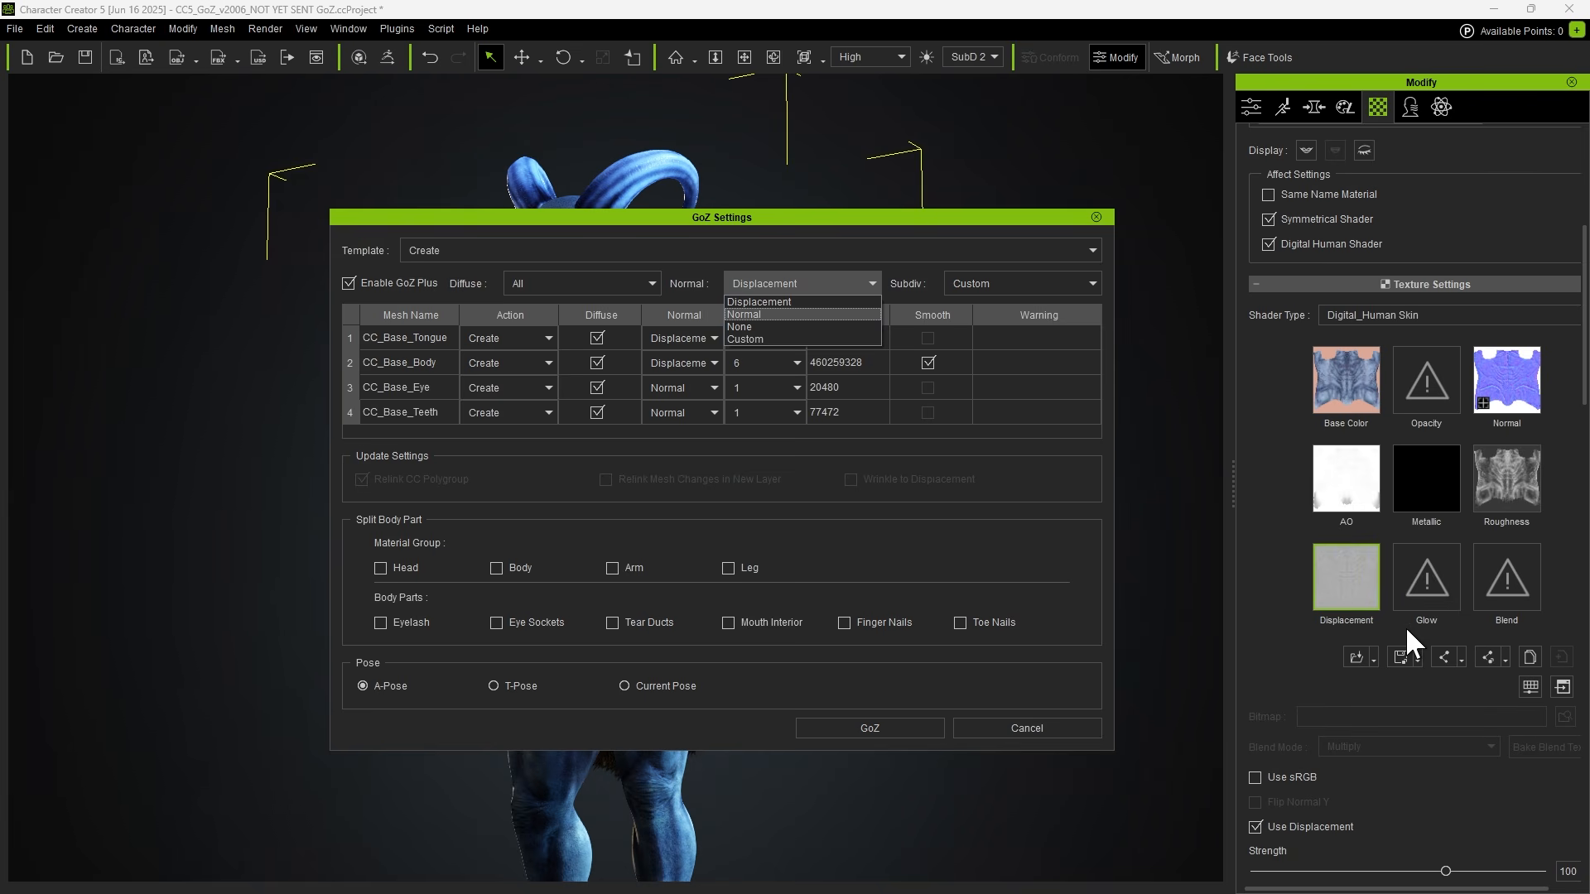
left_click(752, 296)
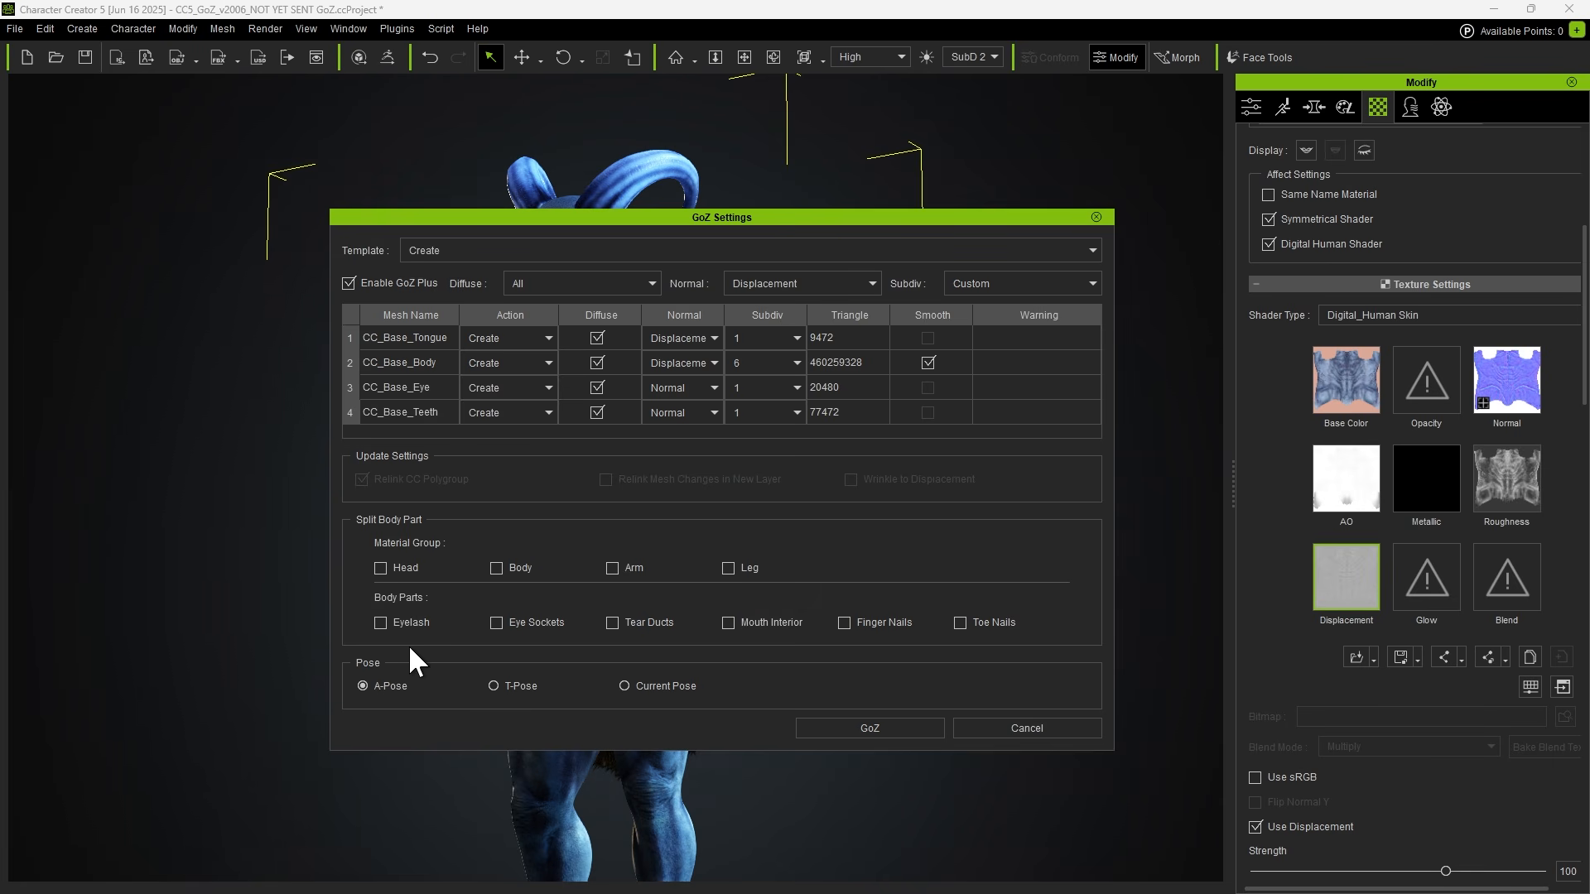
left_click(867, 747)
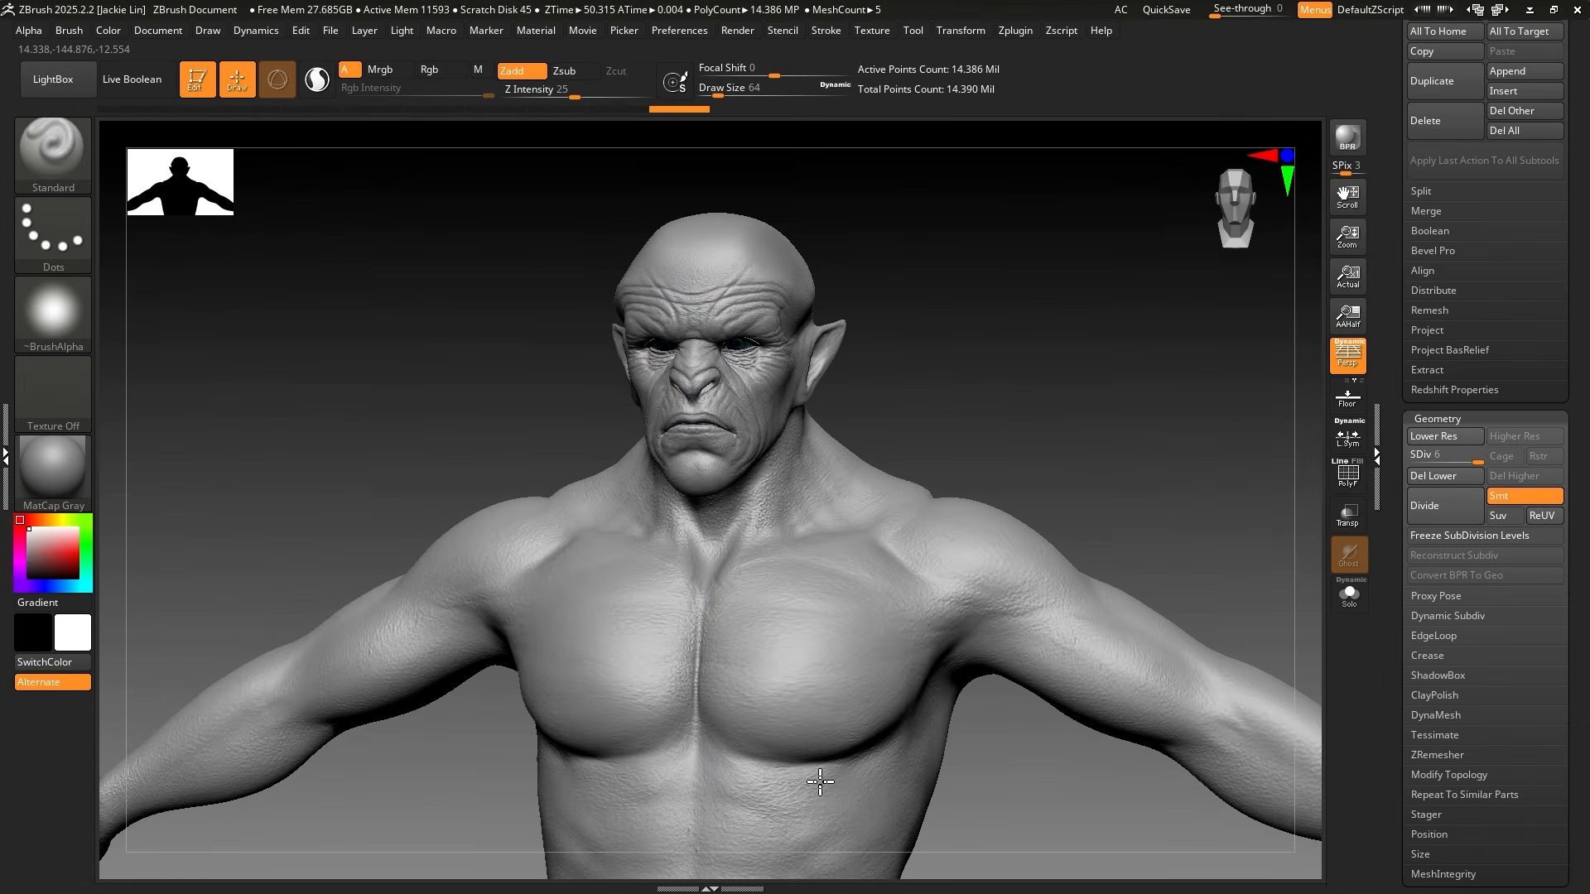
mouse_move(820, 782)
right_mouse_down()
mouse_move(786, 799)
mouse_move(733, 787)
mouse_move(880, 773)
mouse_move(427, 313)
right_mouse_up()
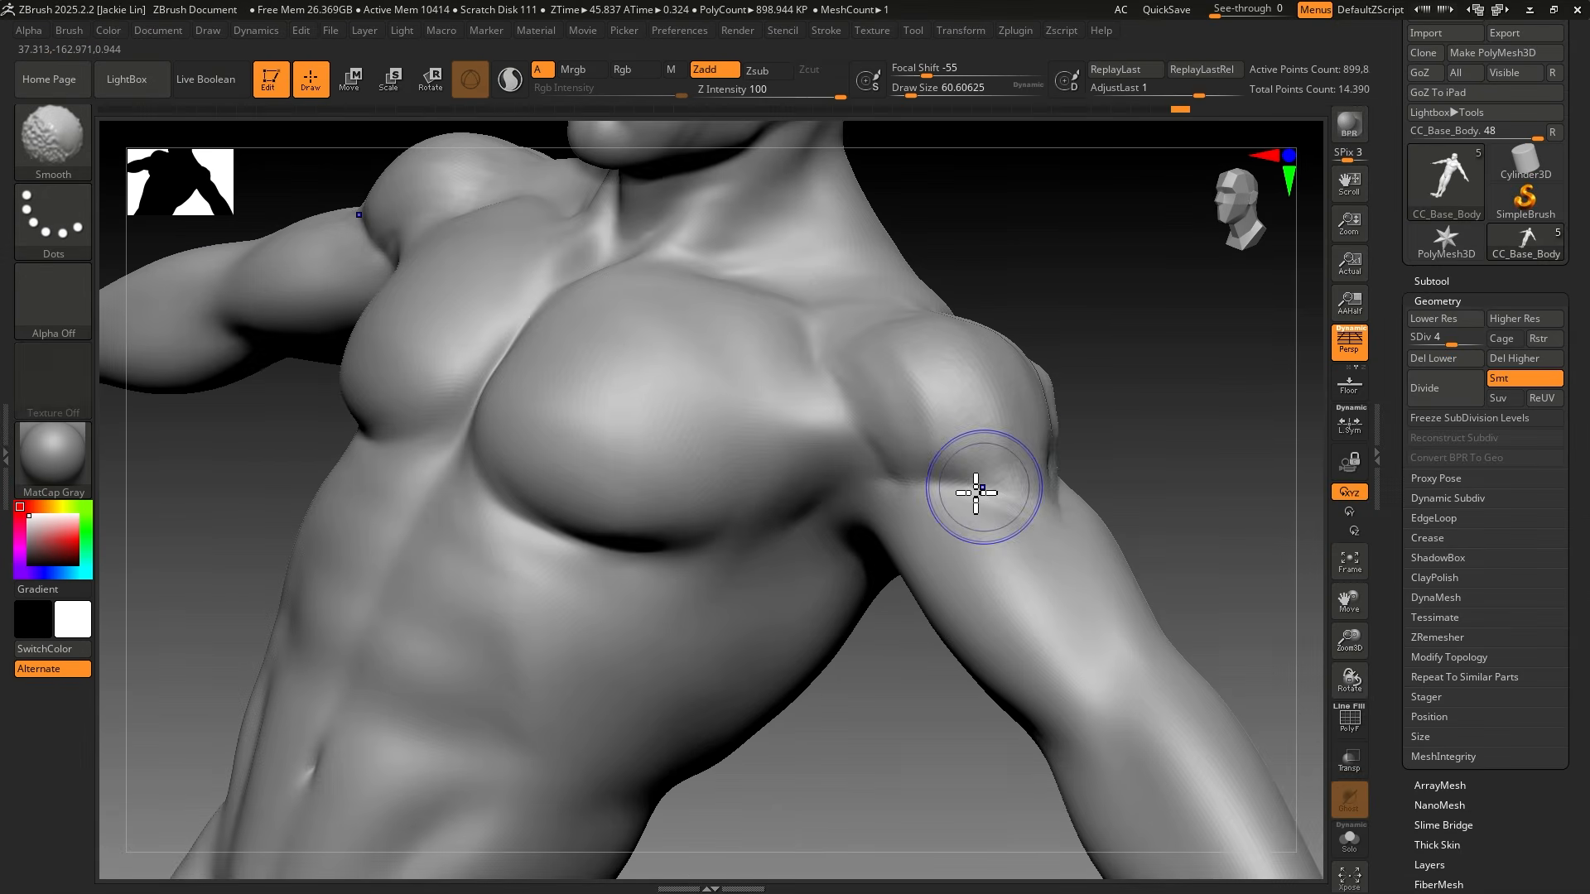
mouse_move(976, 480)
right_mouse_down()
mouse_move(1064, 326)
mouse_move(1144, 412)
right_mouse_up()
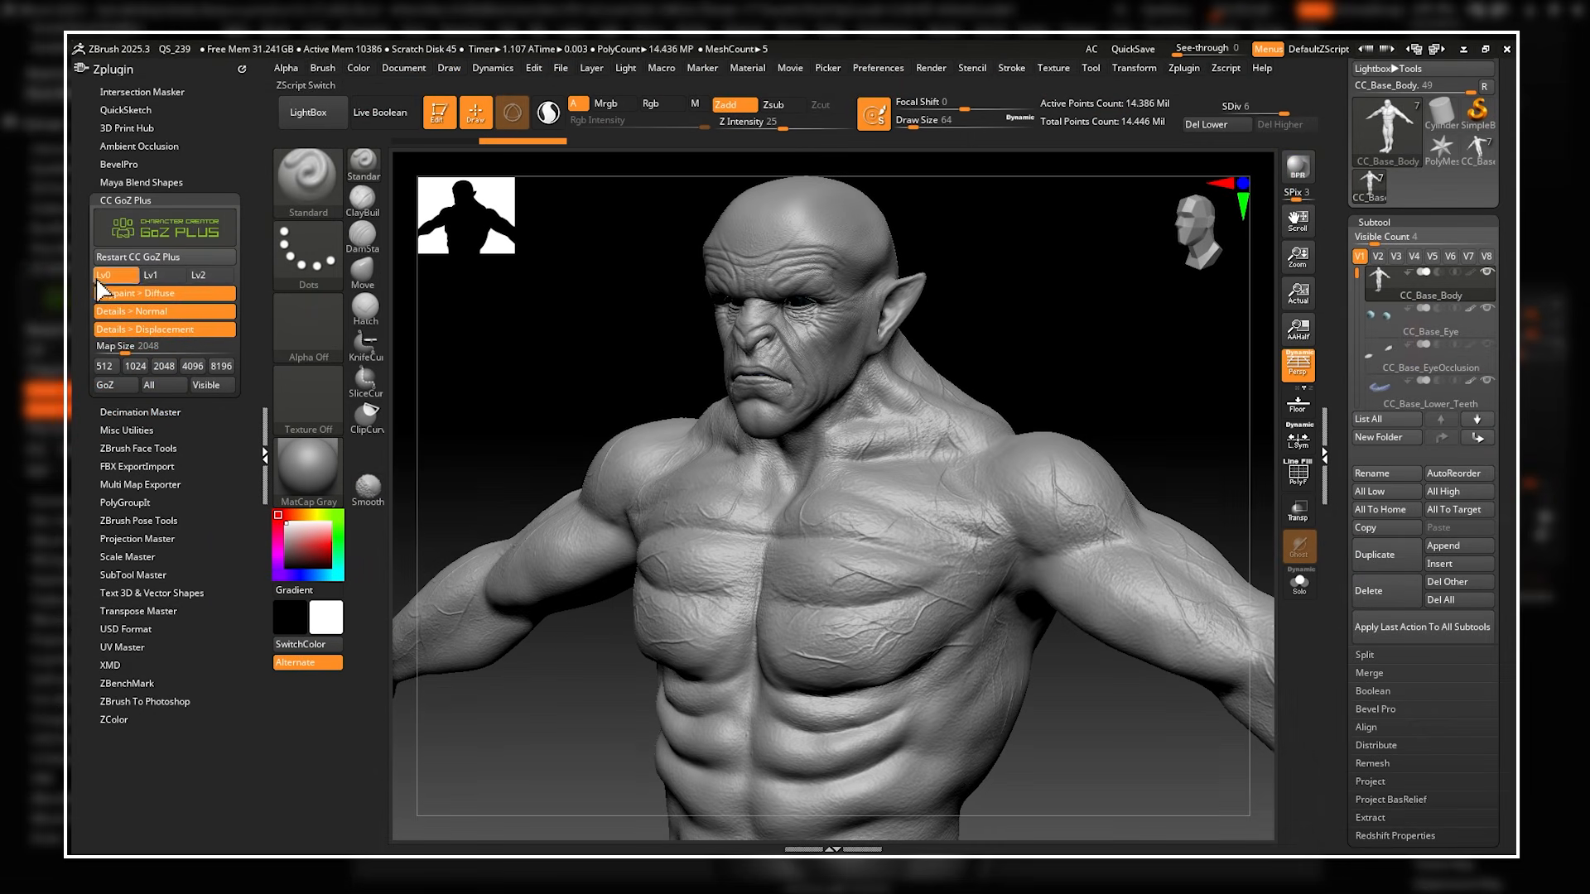
Try enabling the Lv1 and Lv0 levels in addition to Lv2 in the CC GoZ Plus settings
left_click(141, 273)
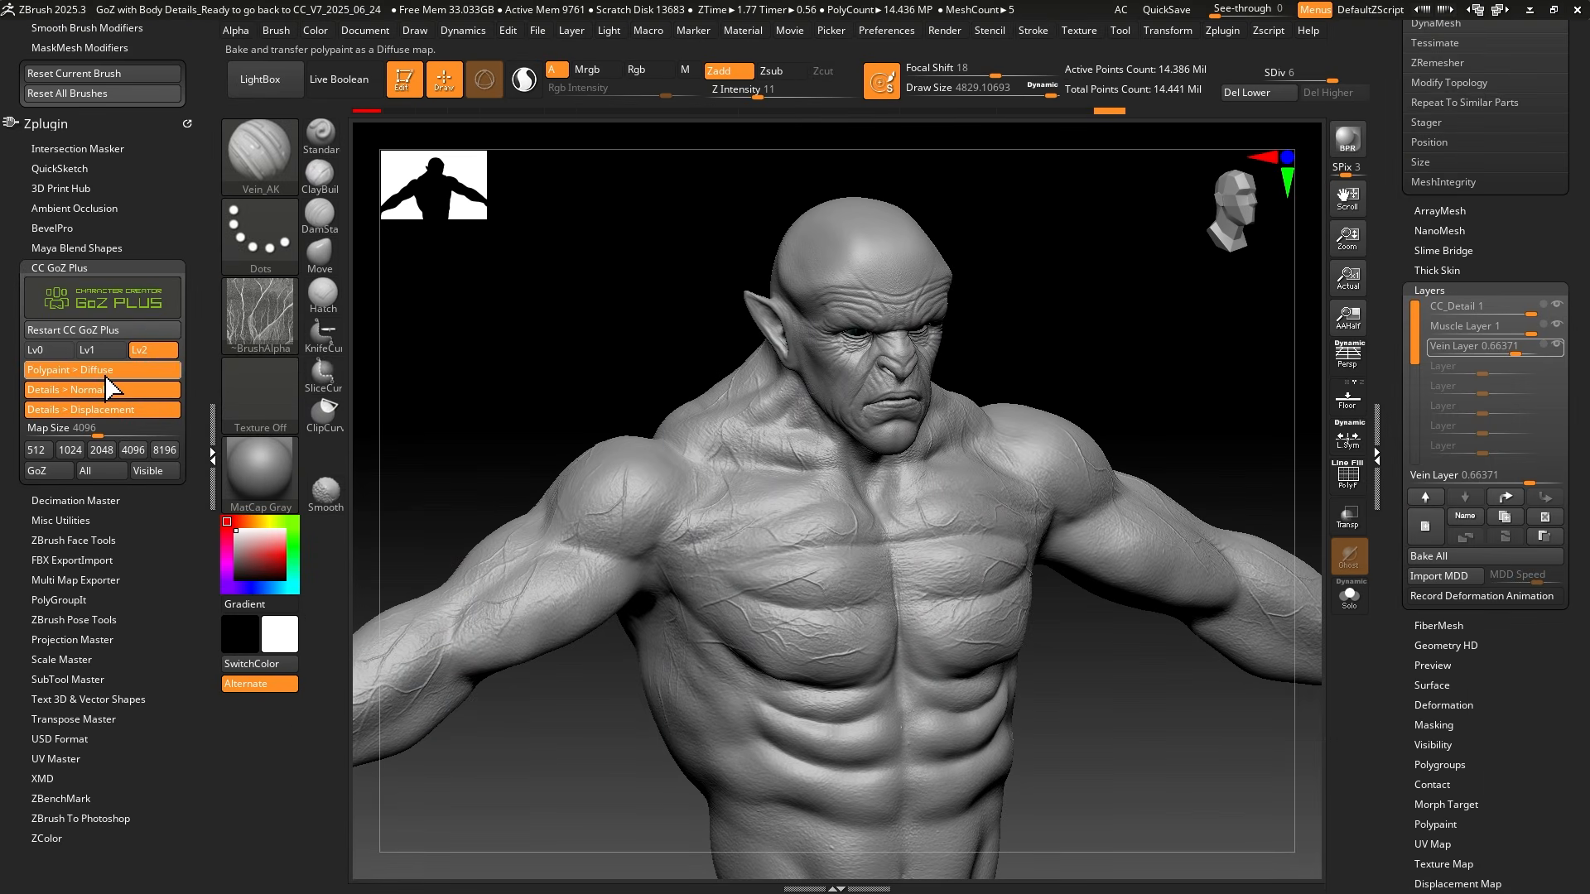
left_click(116, 374)
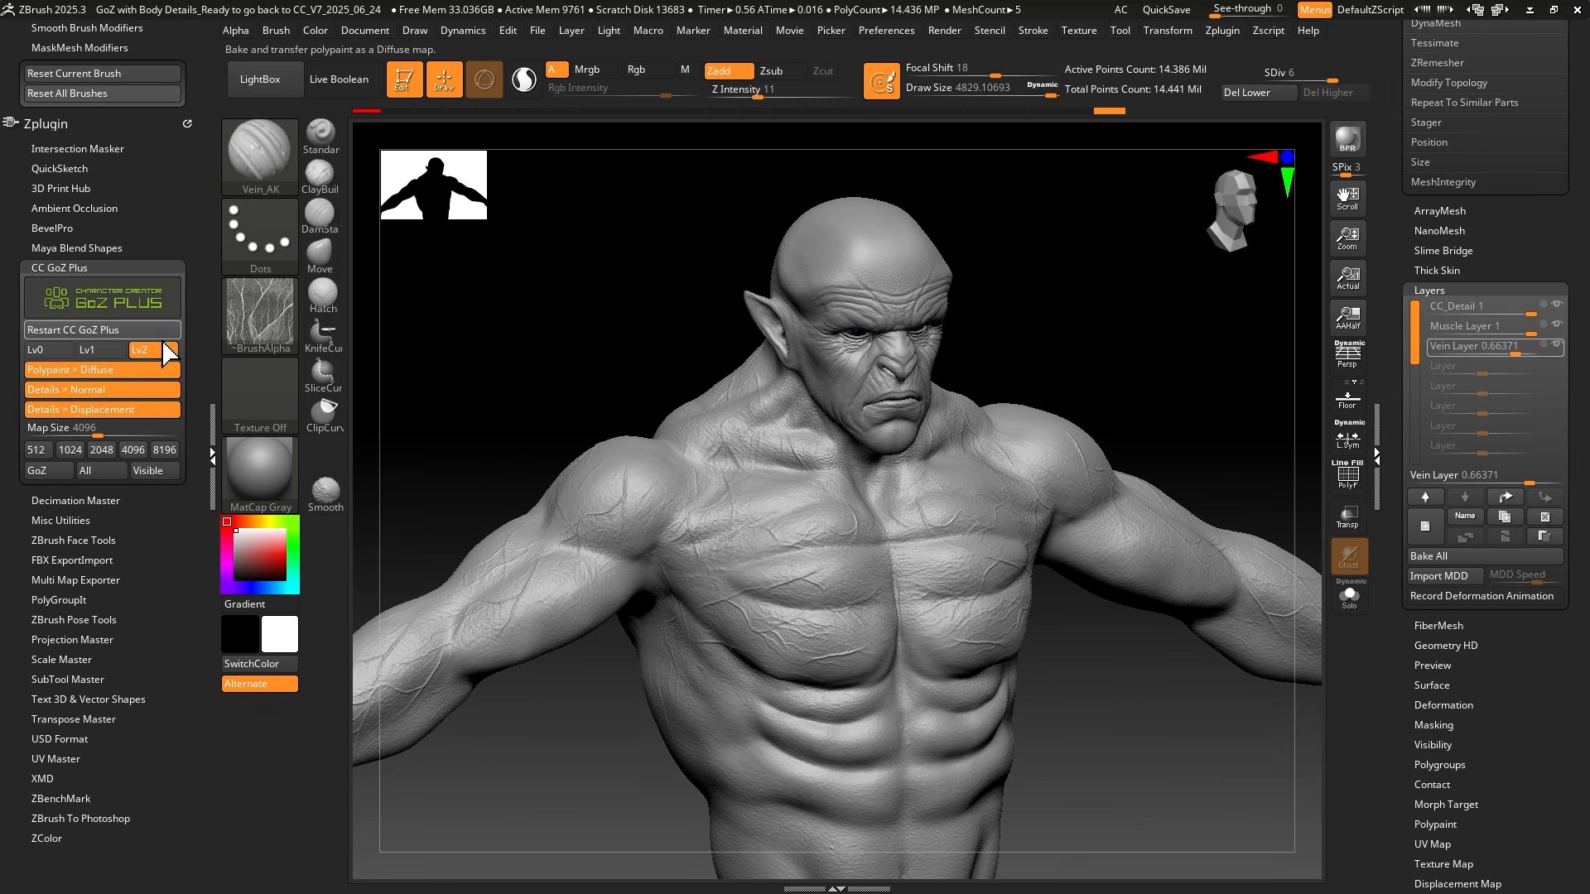
left_click(99, 351)
left_click(53, 351)
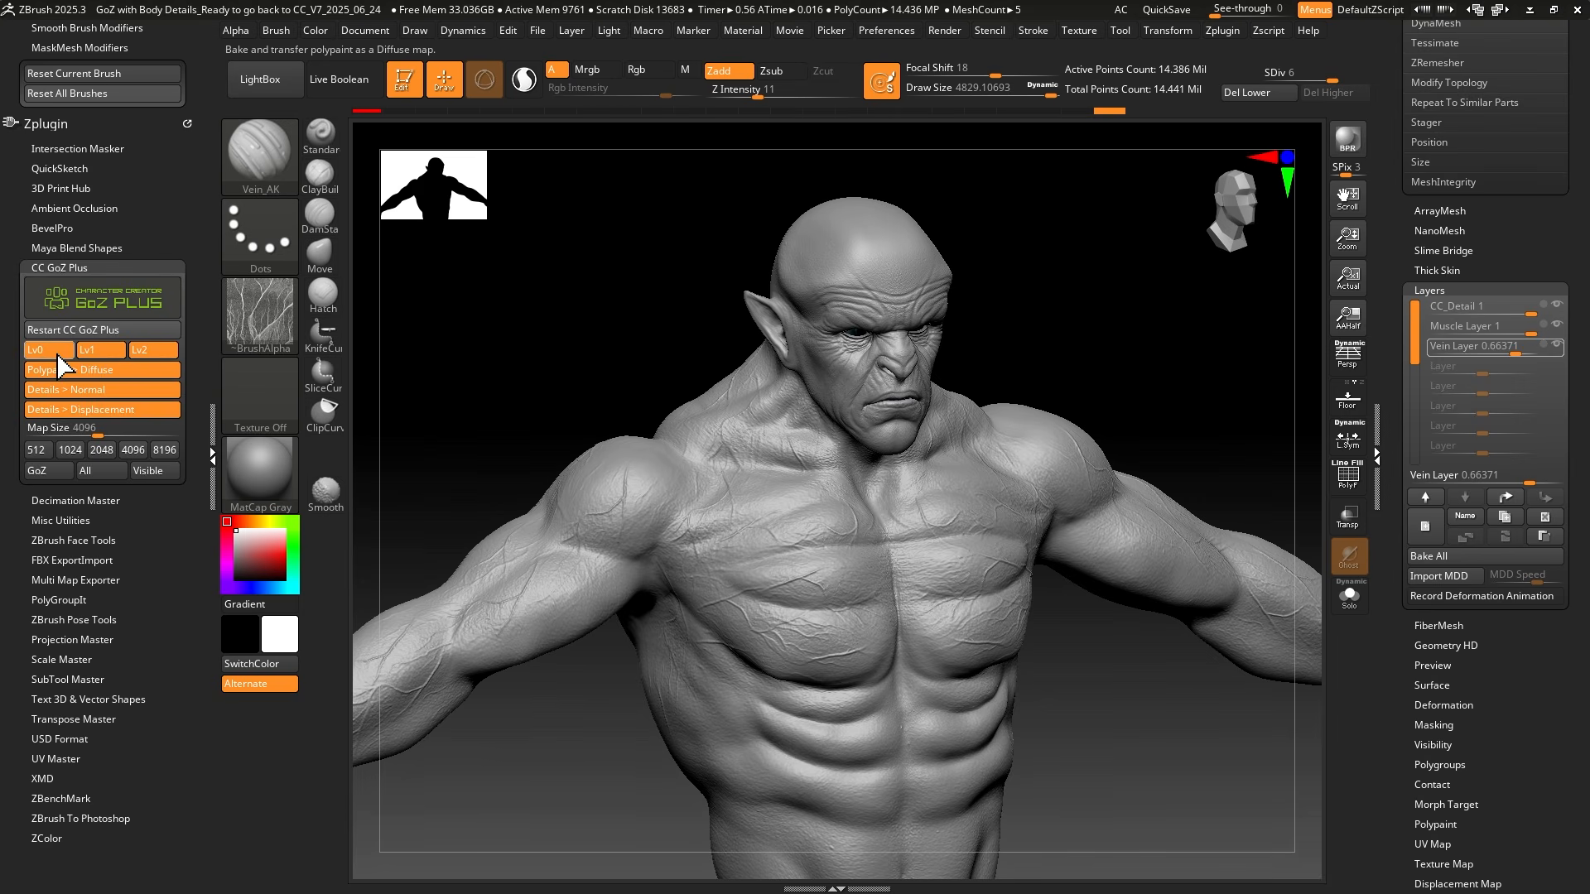
left_click(123, 370)
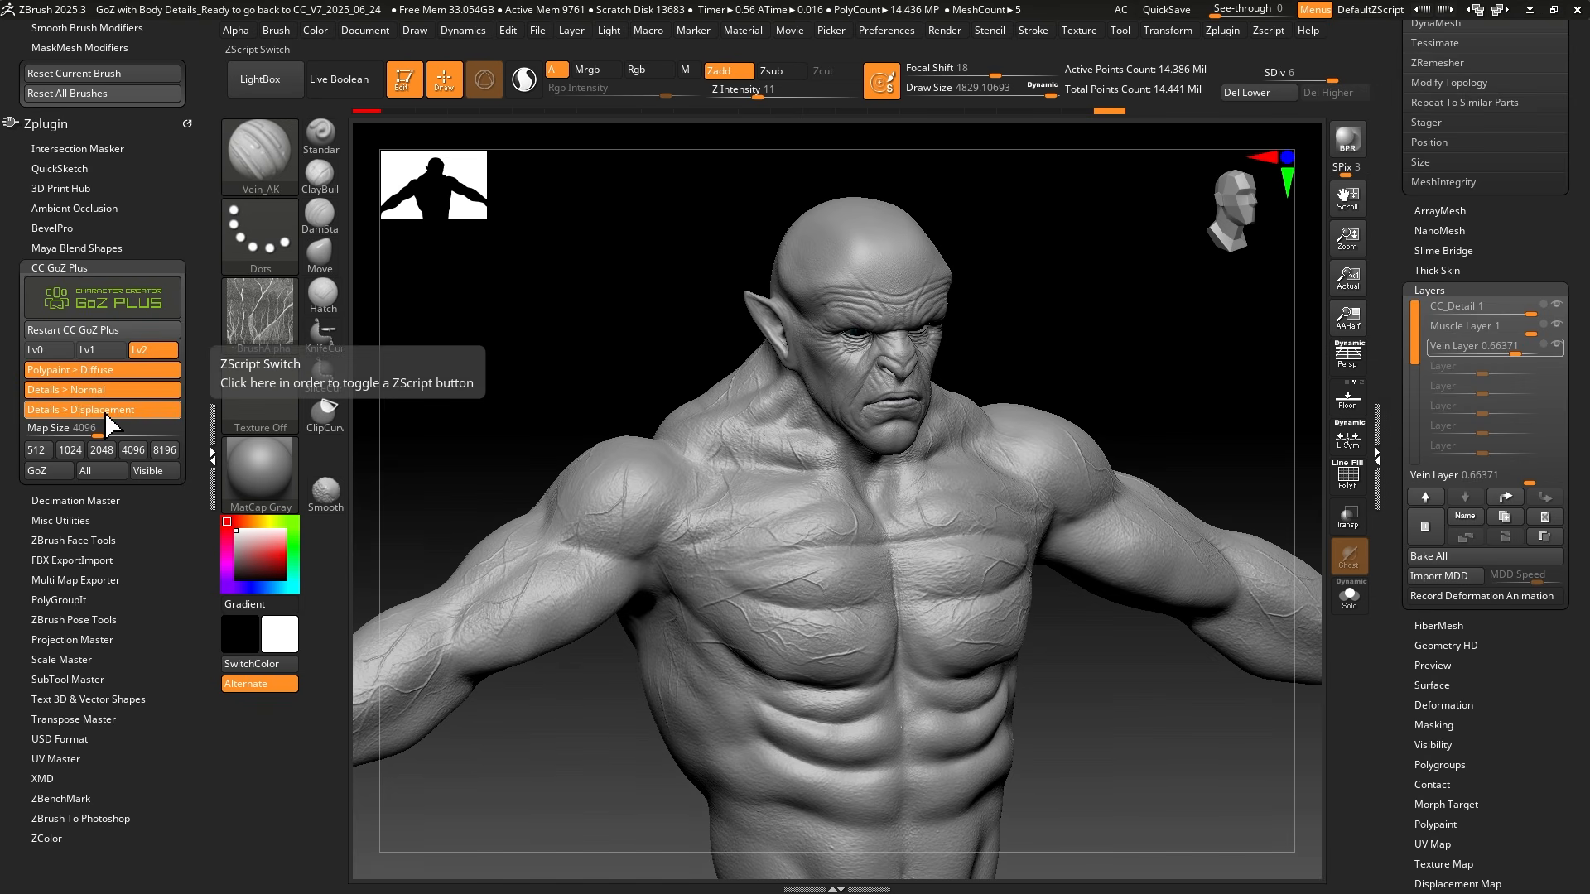
Set the CC GoZ Plus map size to 4096 and transfer all models back to Character Creator
left_click(166, 450)
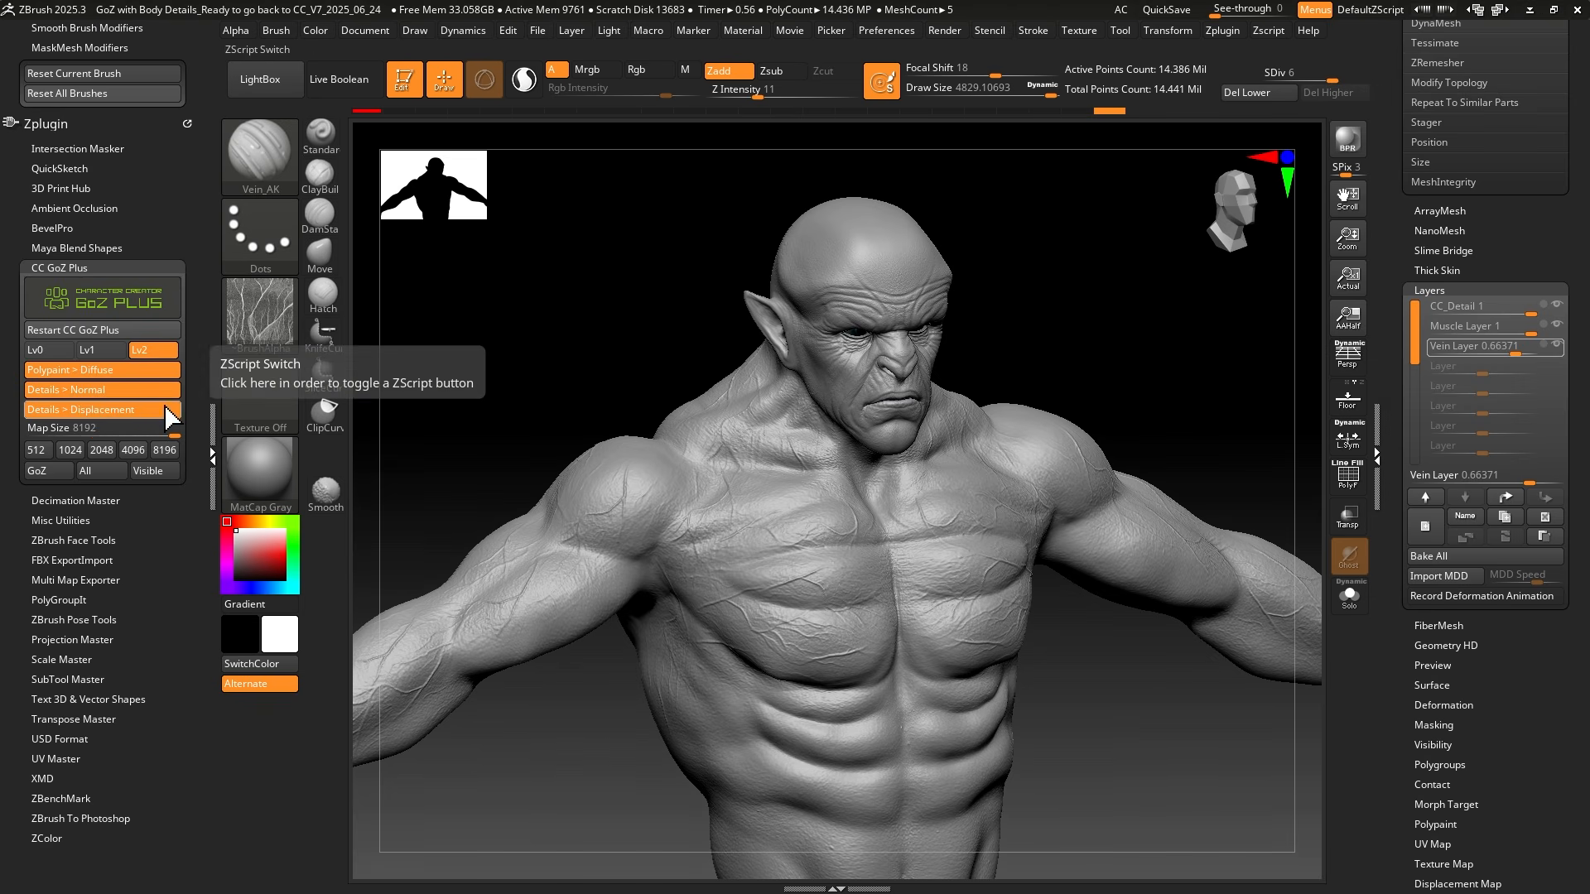
left_click(134, 454)
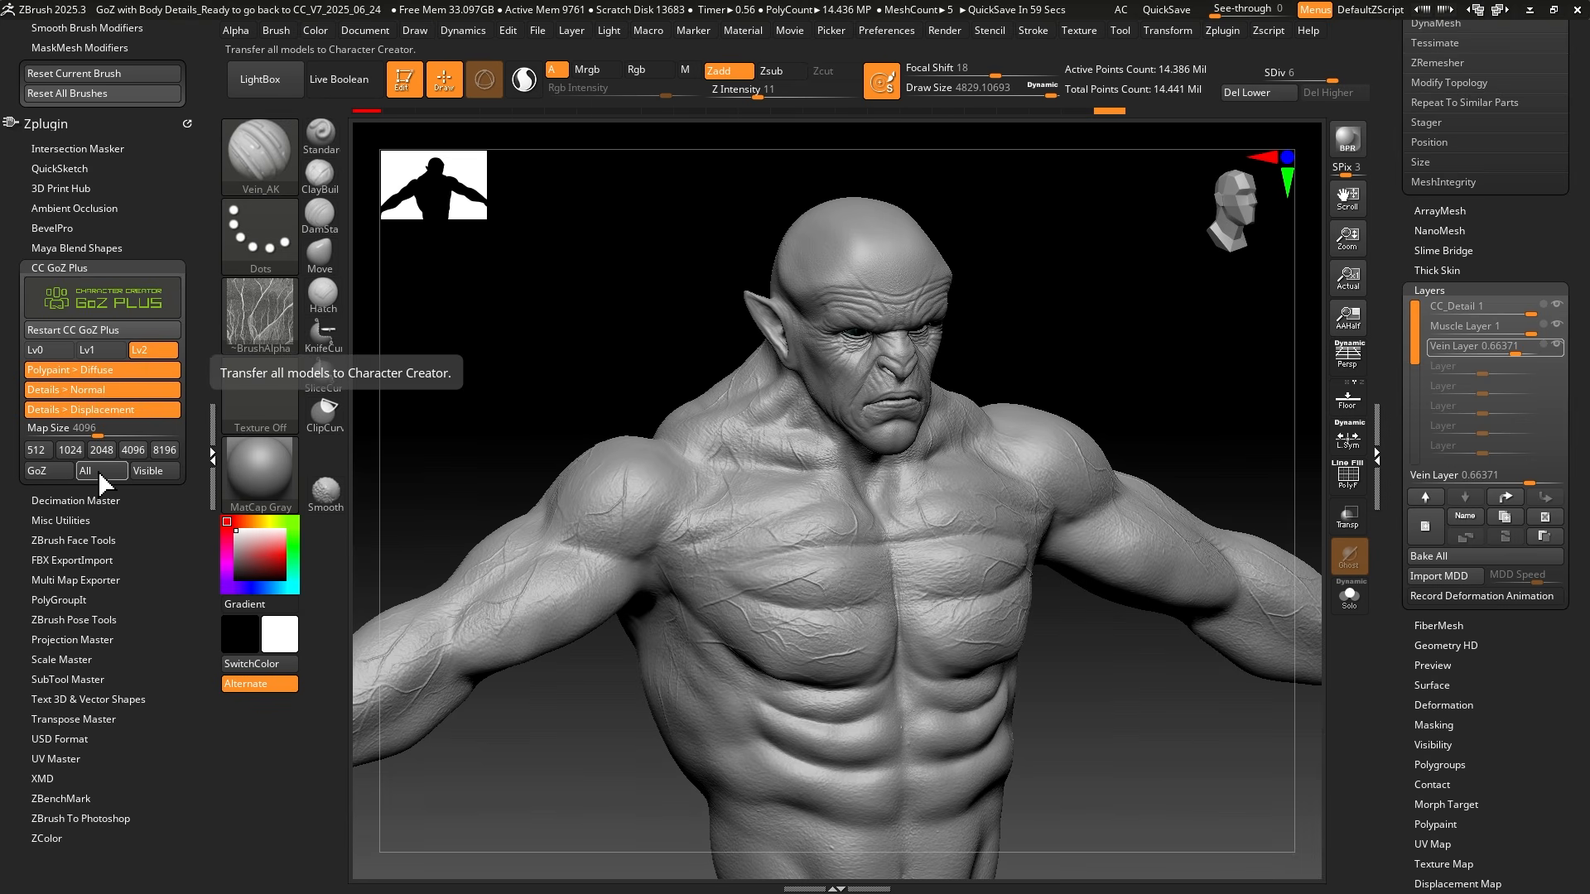
left_click(97, 471)
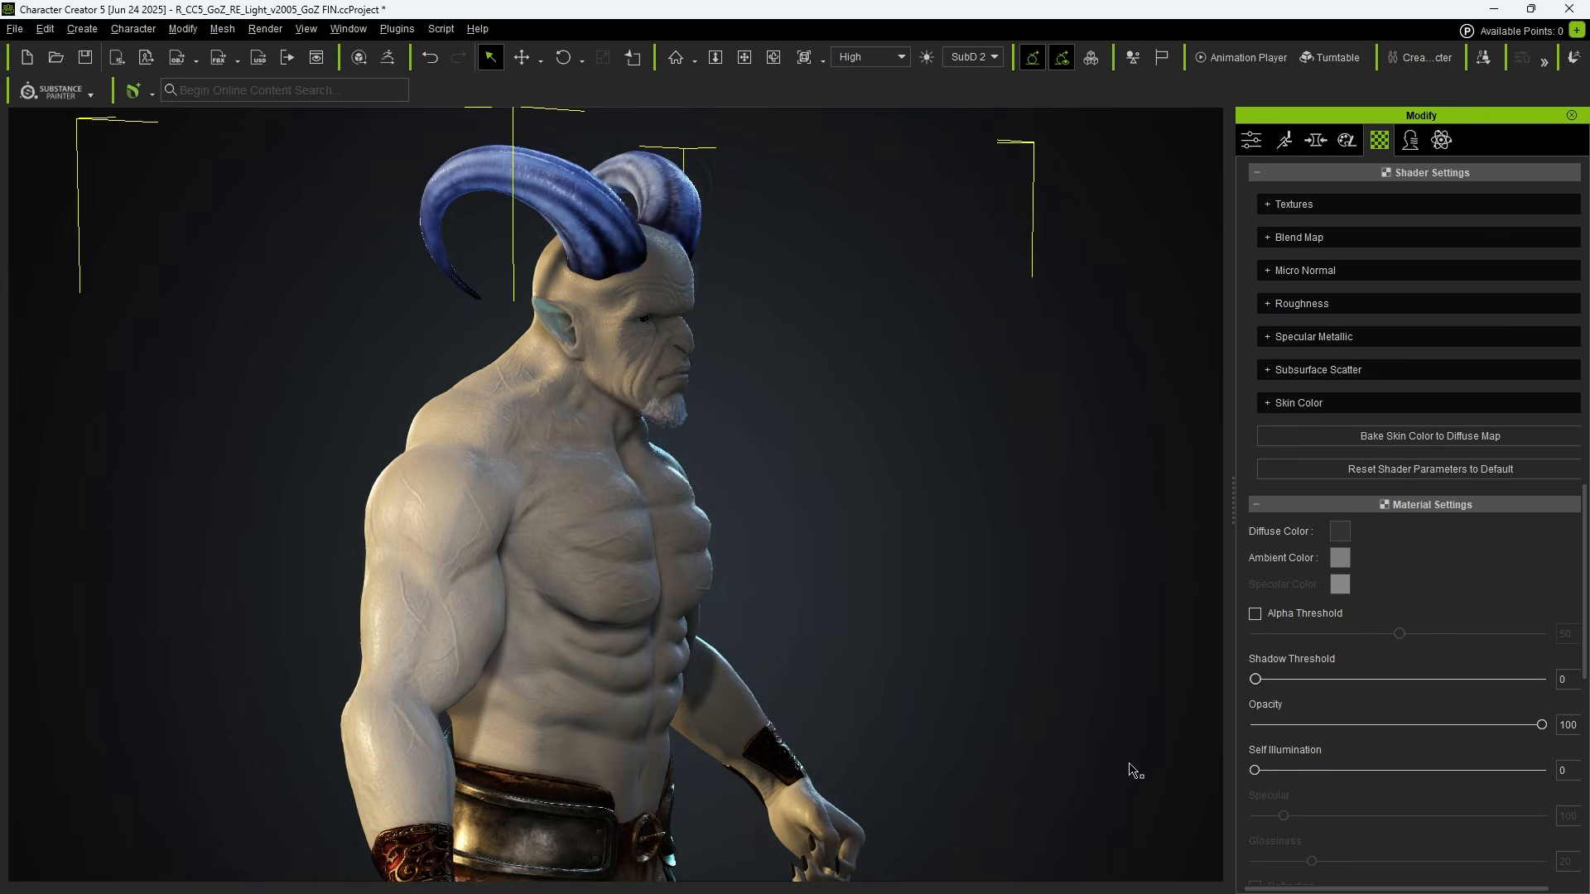
right_click_drag(1129, 866, 340, 734)
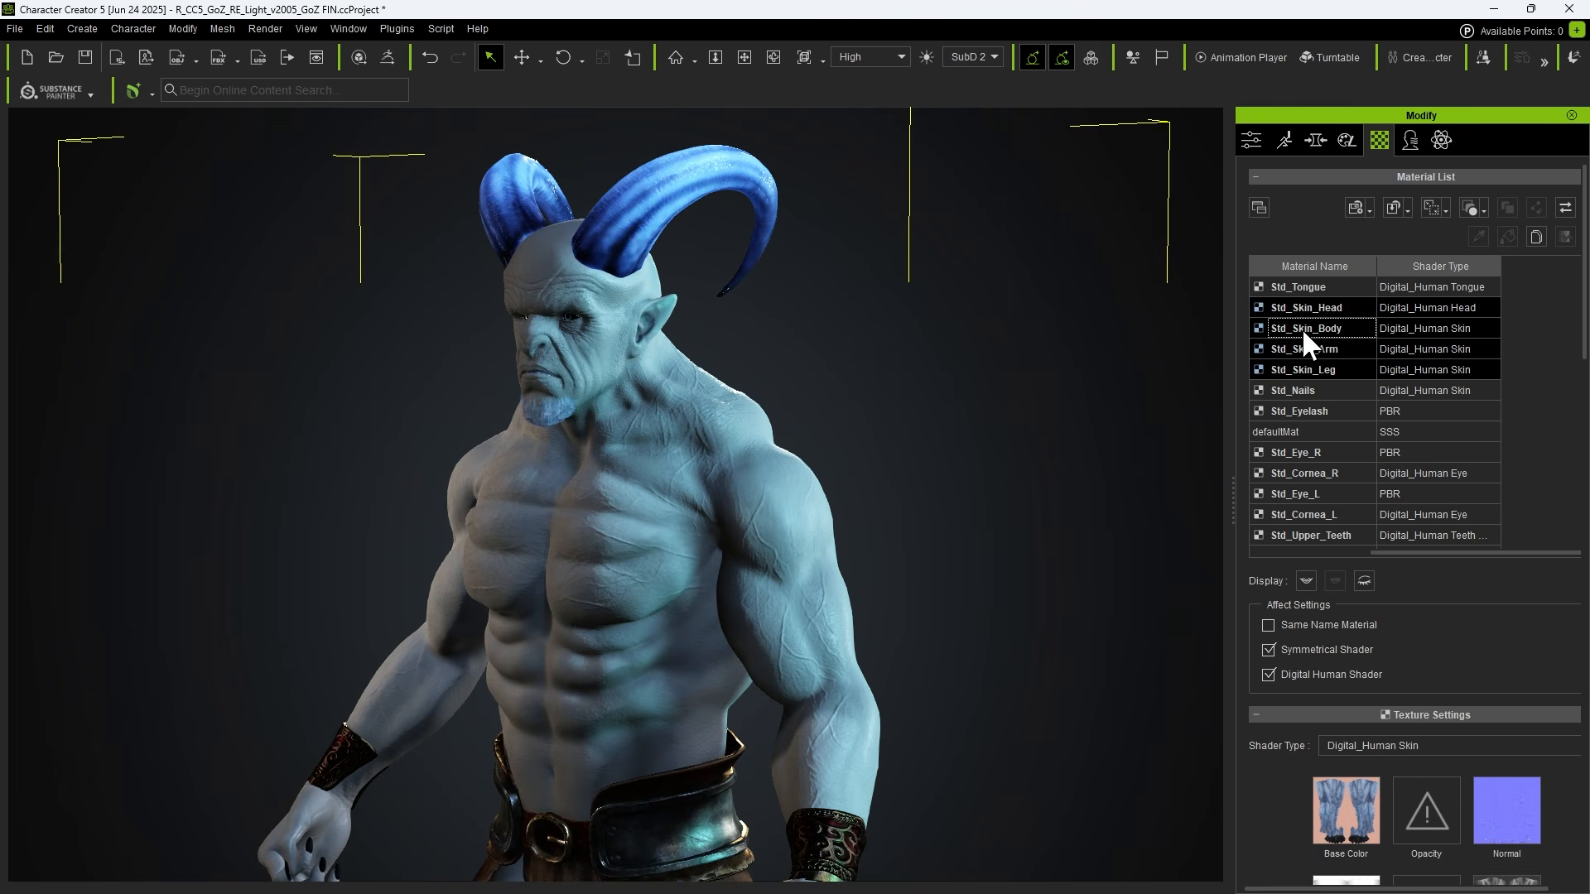
Select the Std_Skin_Body material and compare the torso with Use Displacement turned off and on
left_click(1302, 328)
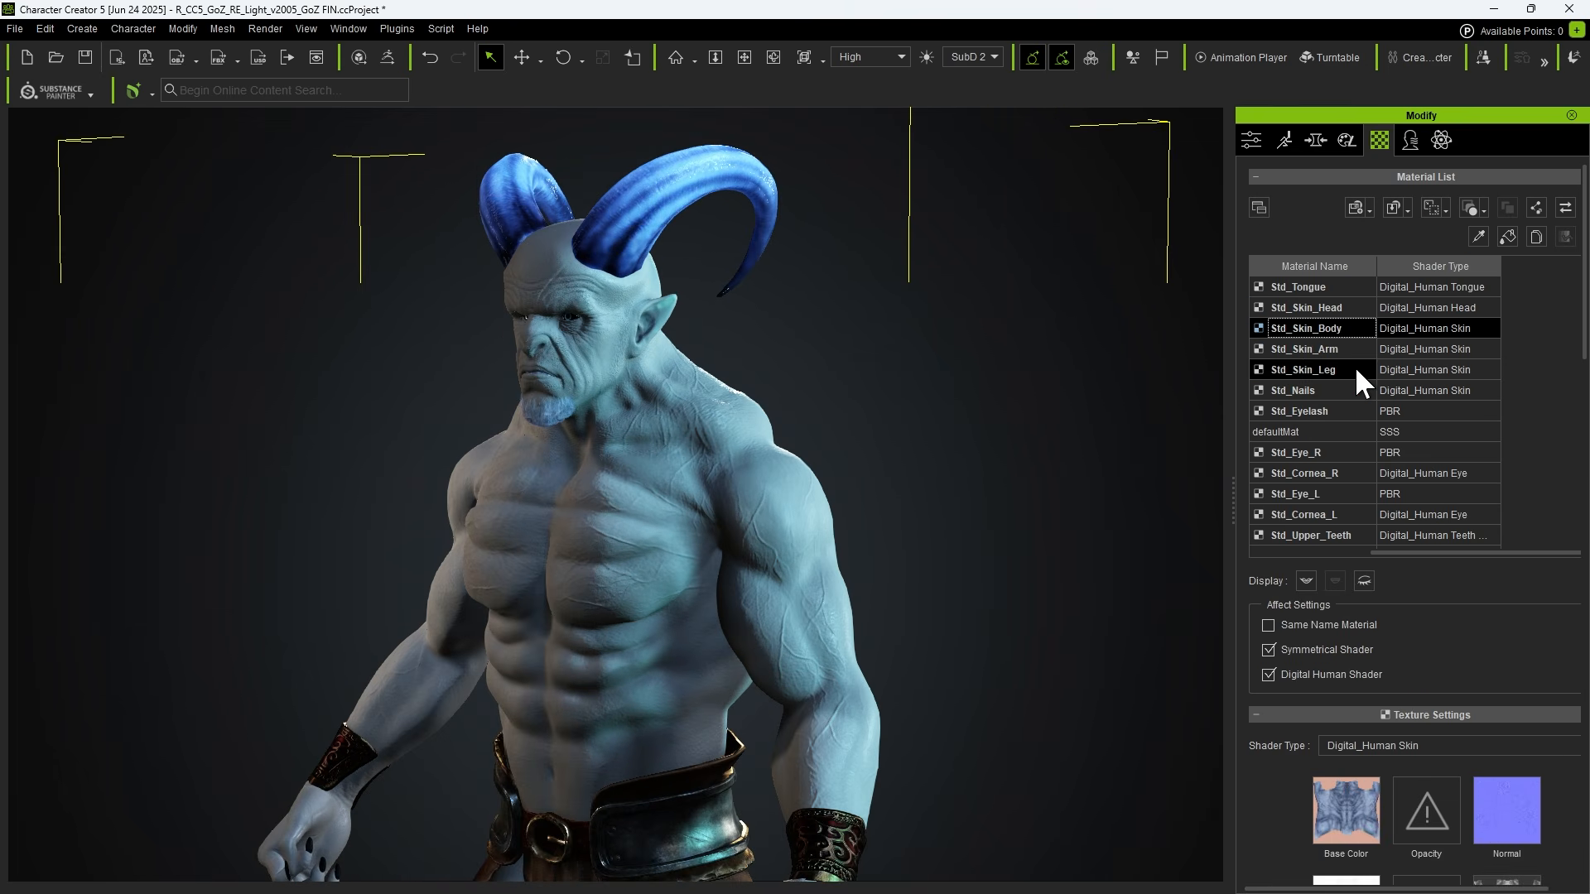
scroll(1272, 646, "down", 3)
scroll(1278, 664, "down", 2)
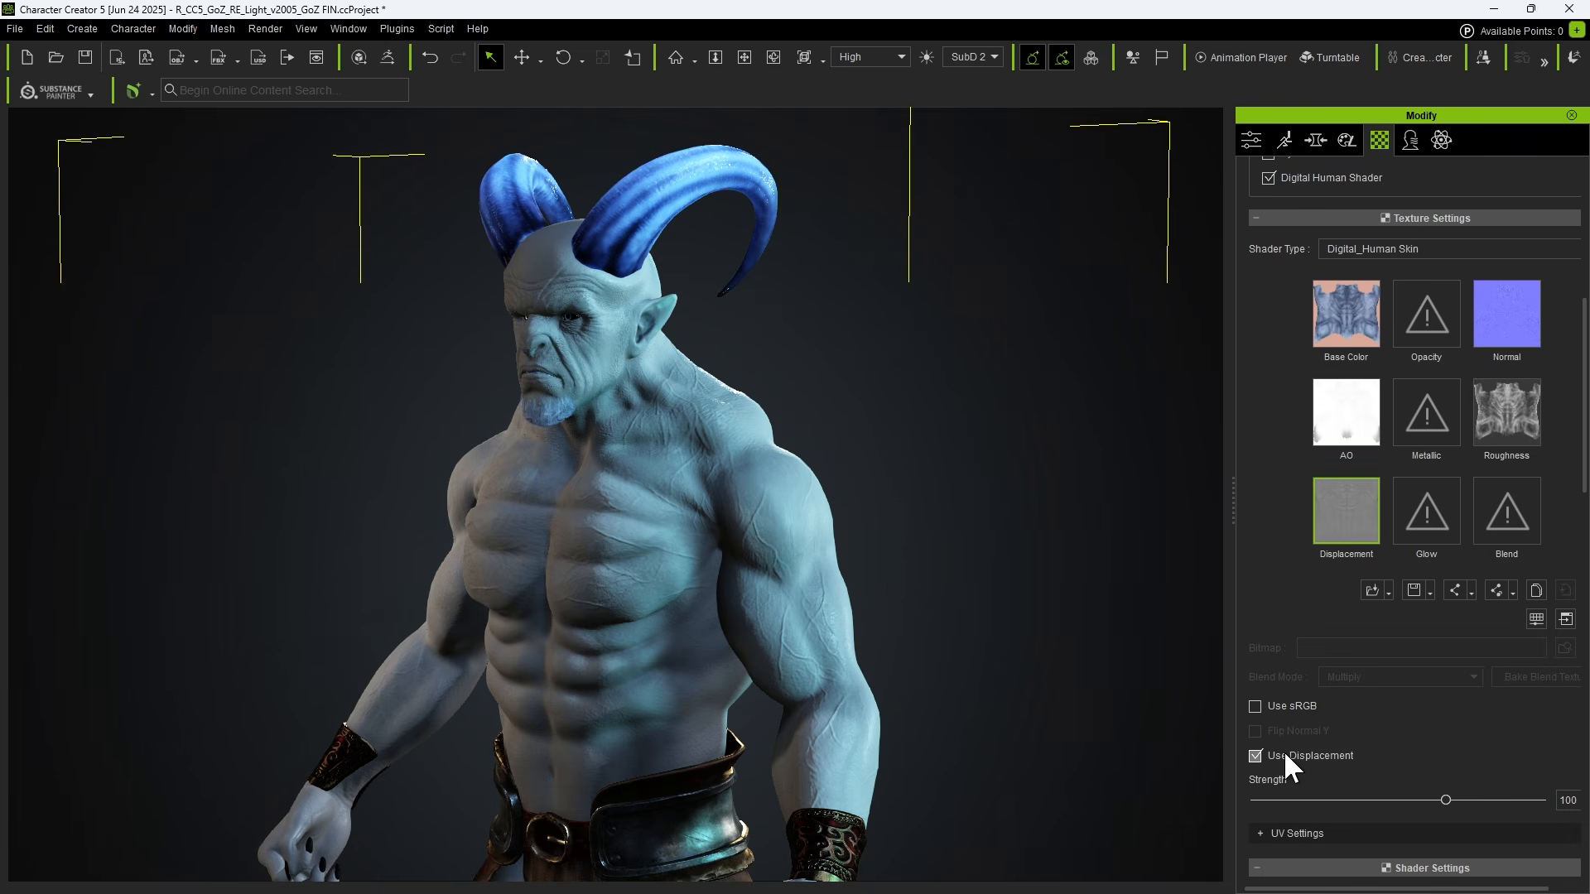
left_click(1256, 656)
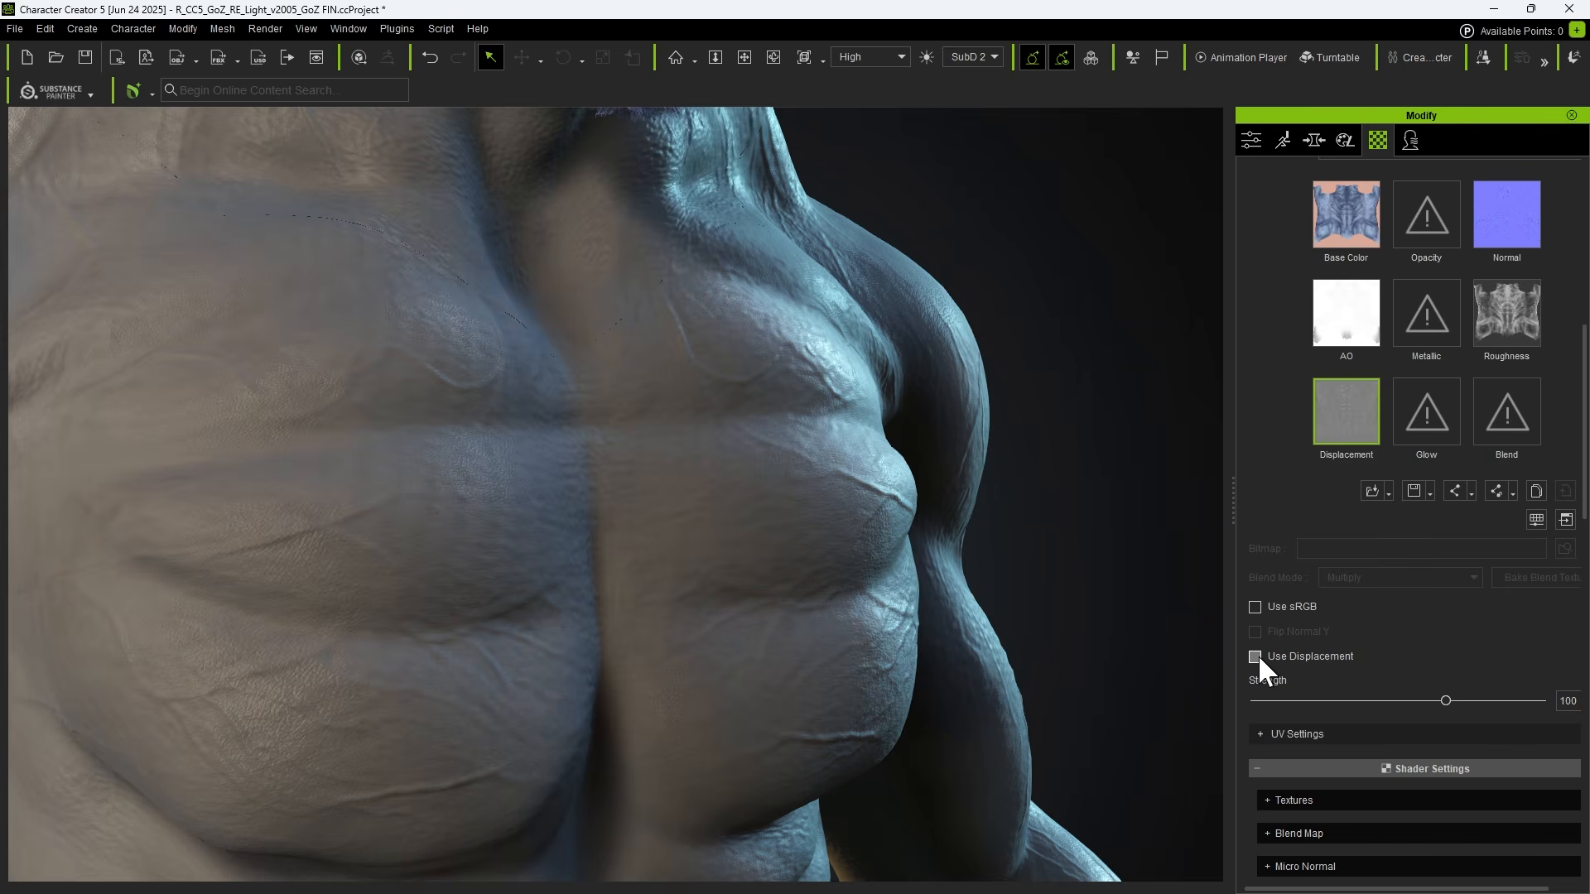
left_click(1255, 656)
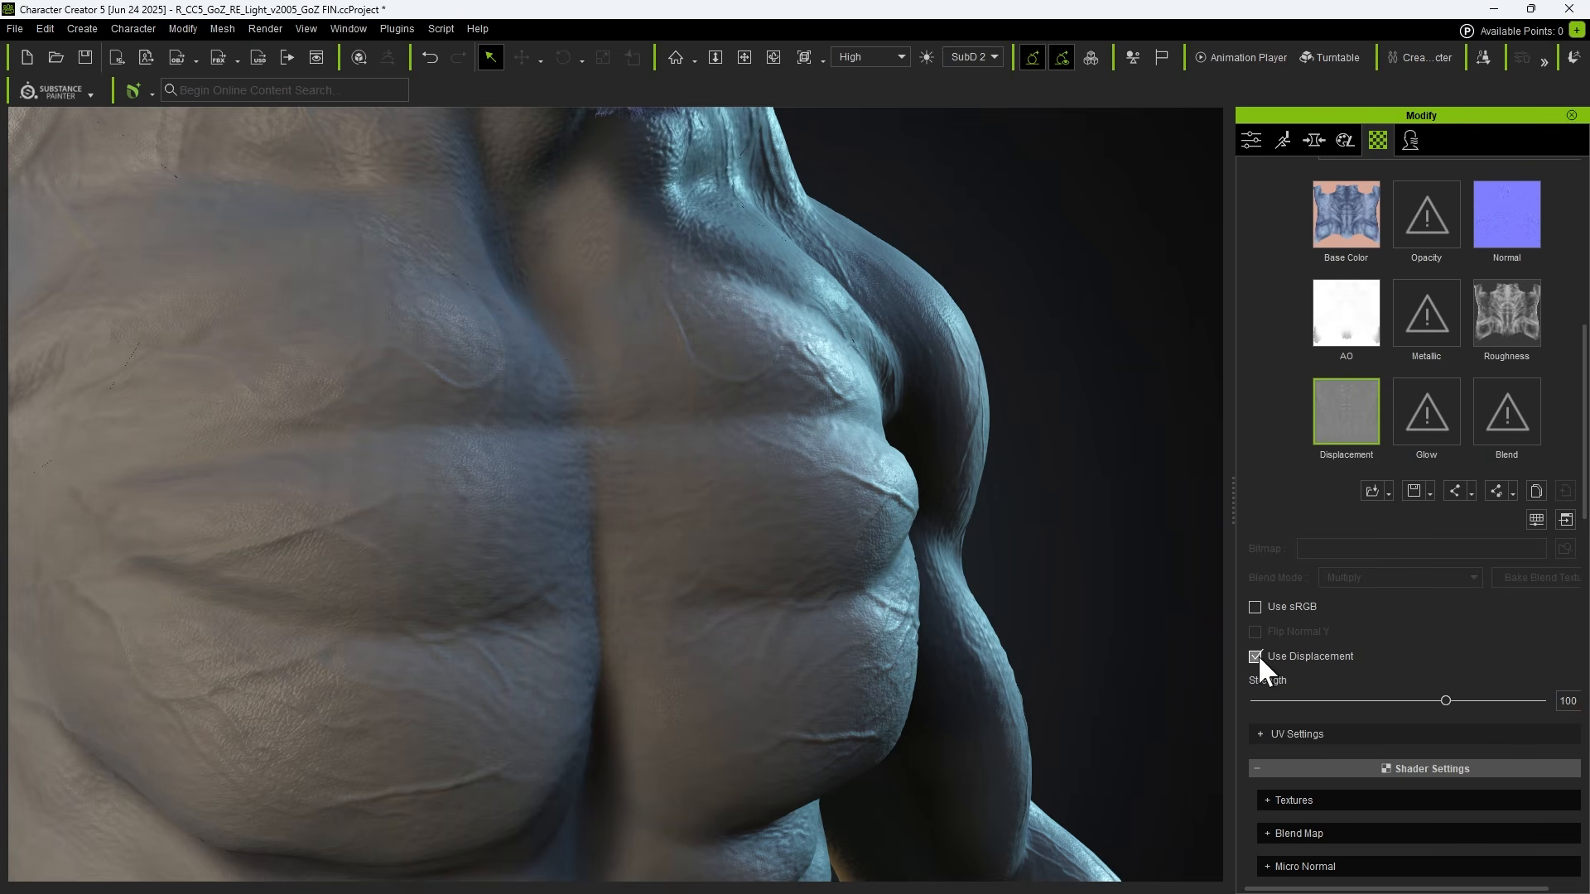
left_click(1255, 656)
left_click(1255, 656)
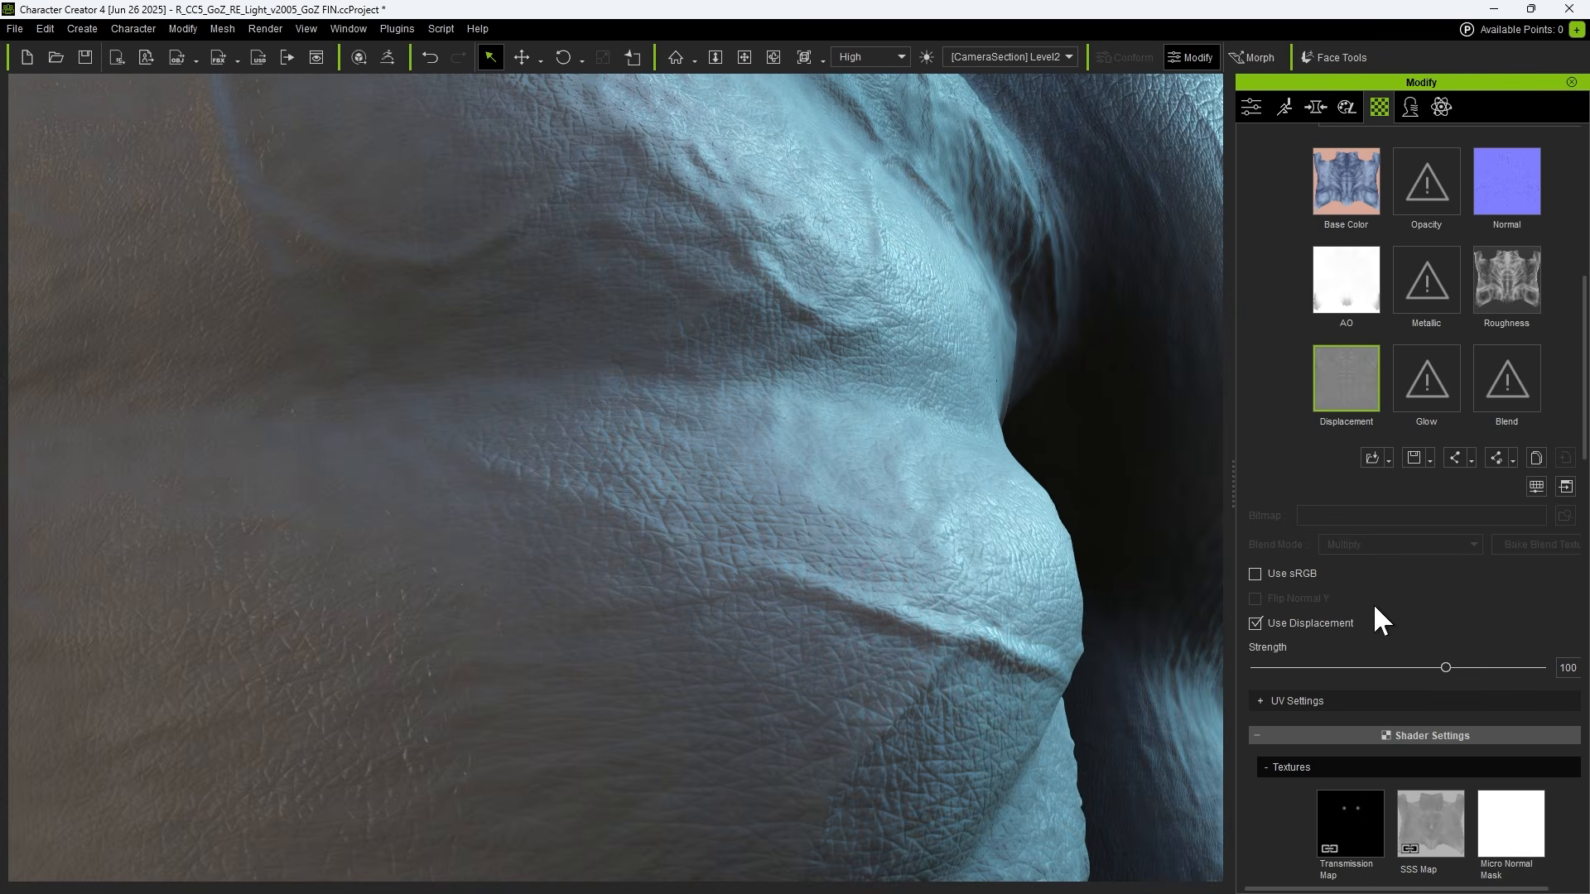
Show the wireframe on the torso and compare the mesh tessellation with Use Displacement turned off and on
key("alt+3")
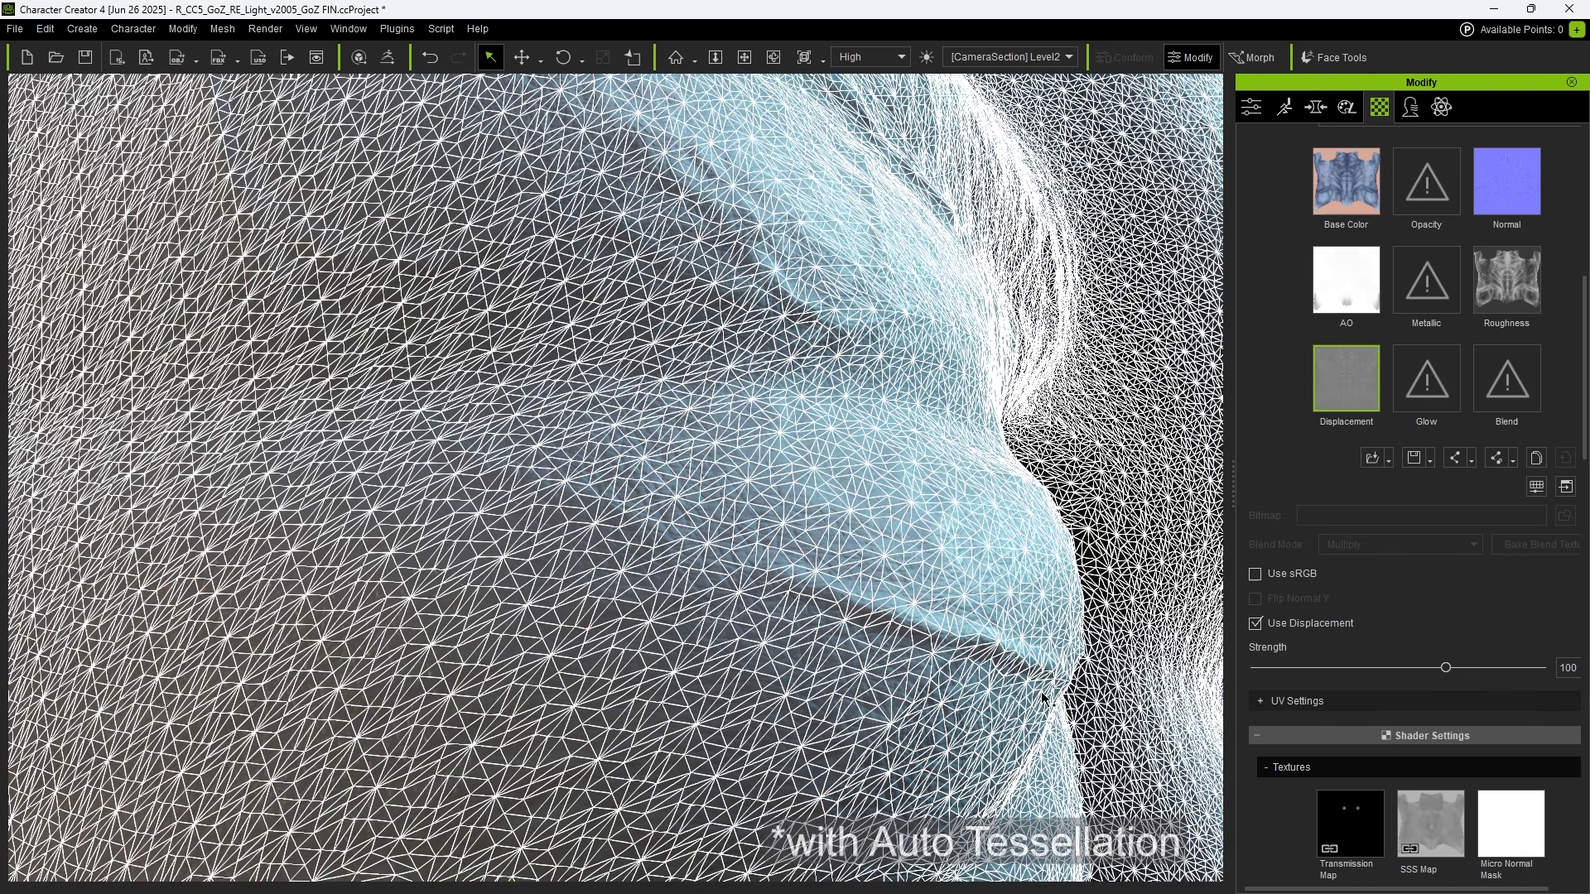
left_click(1255, 621)
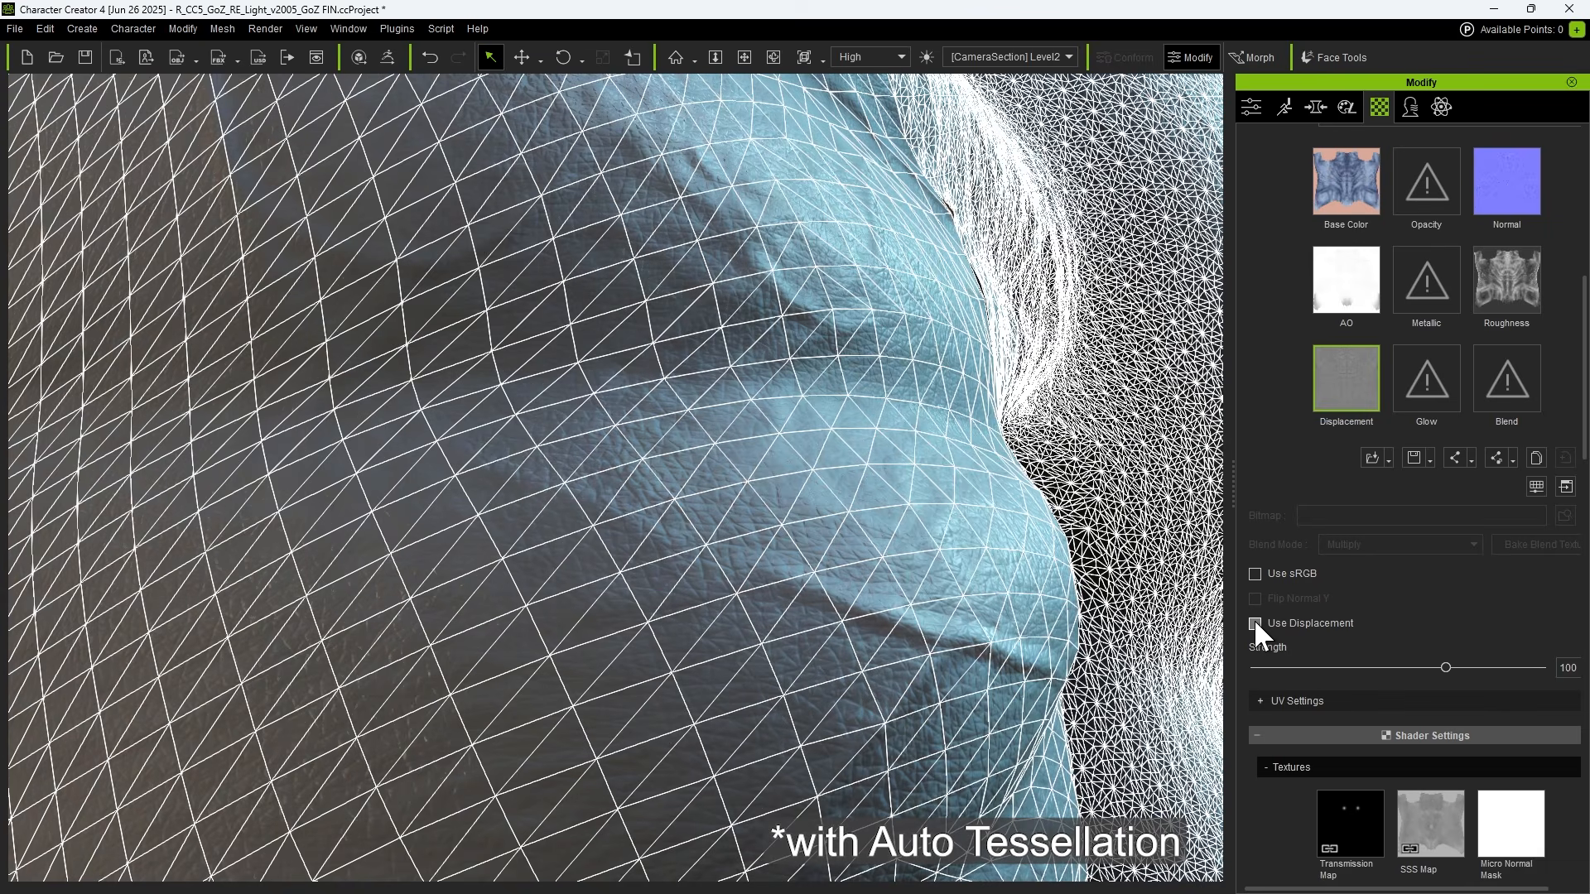
left_click(1254, 621)
left_click(1255, 621)
left_click(1255, 622)
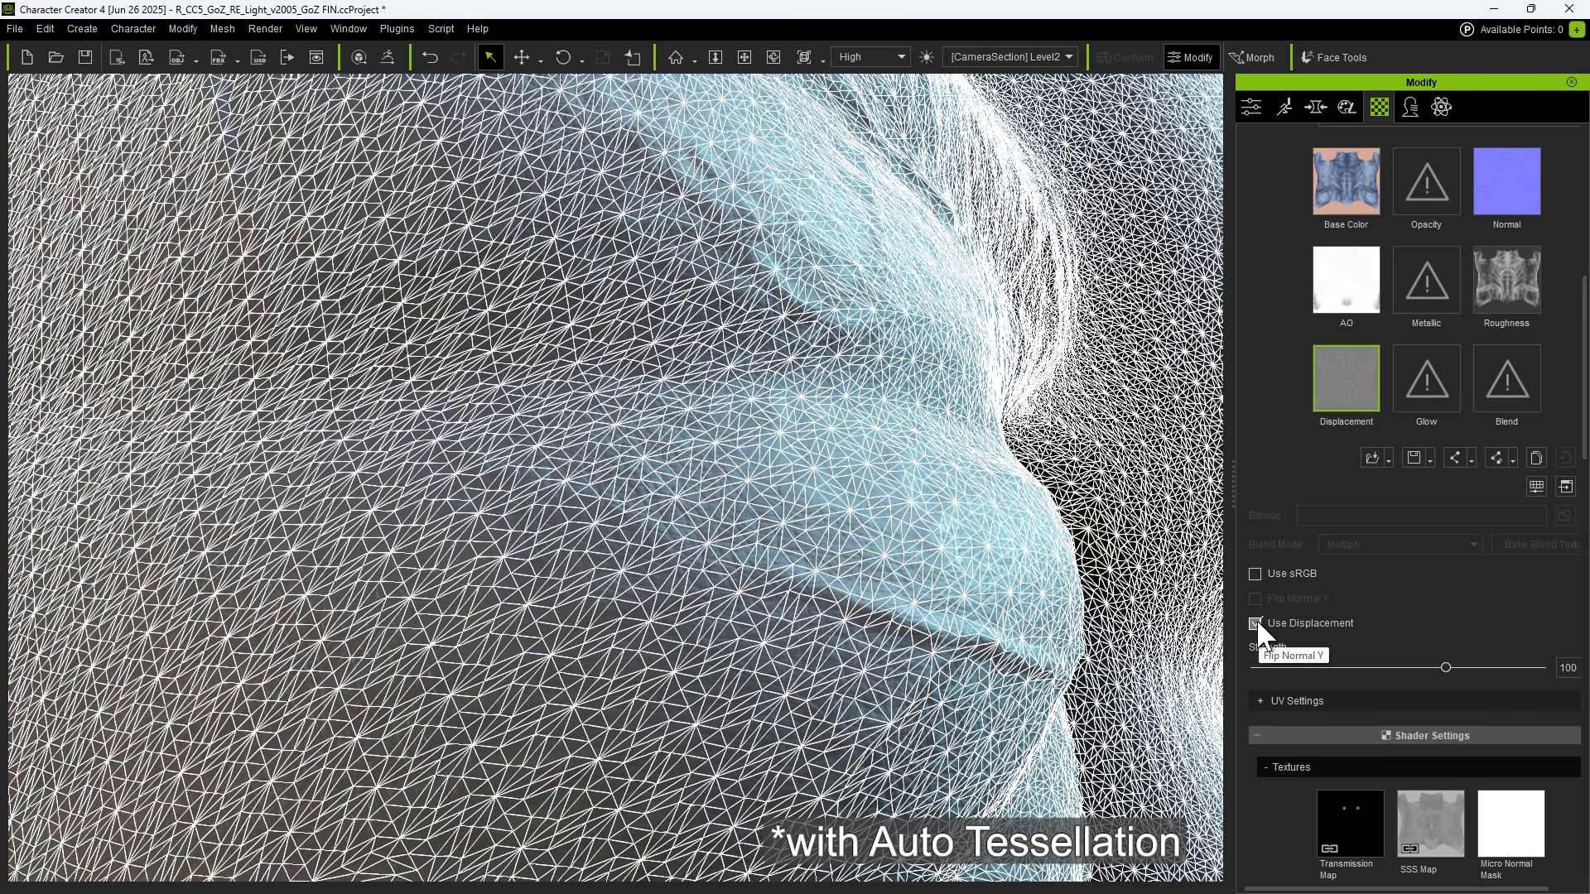
left_click(1254, 621)
left_click(1254, 622)
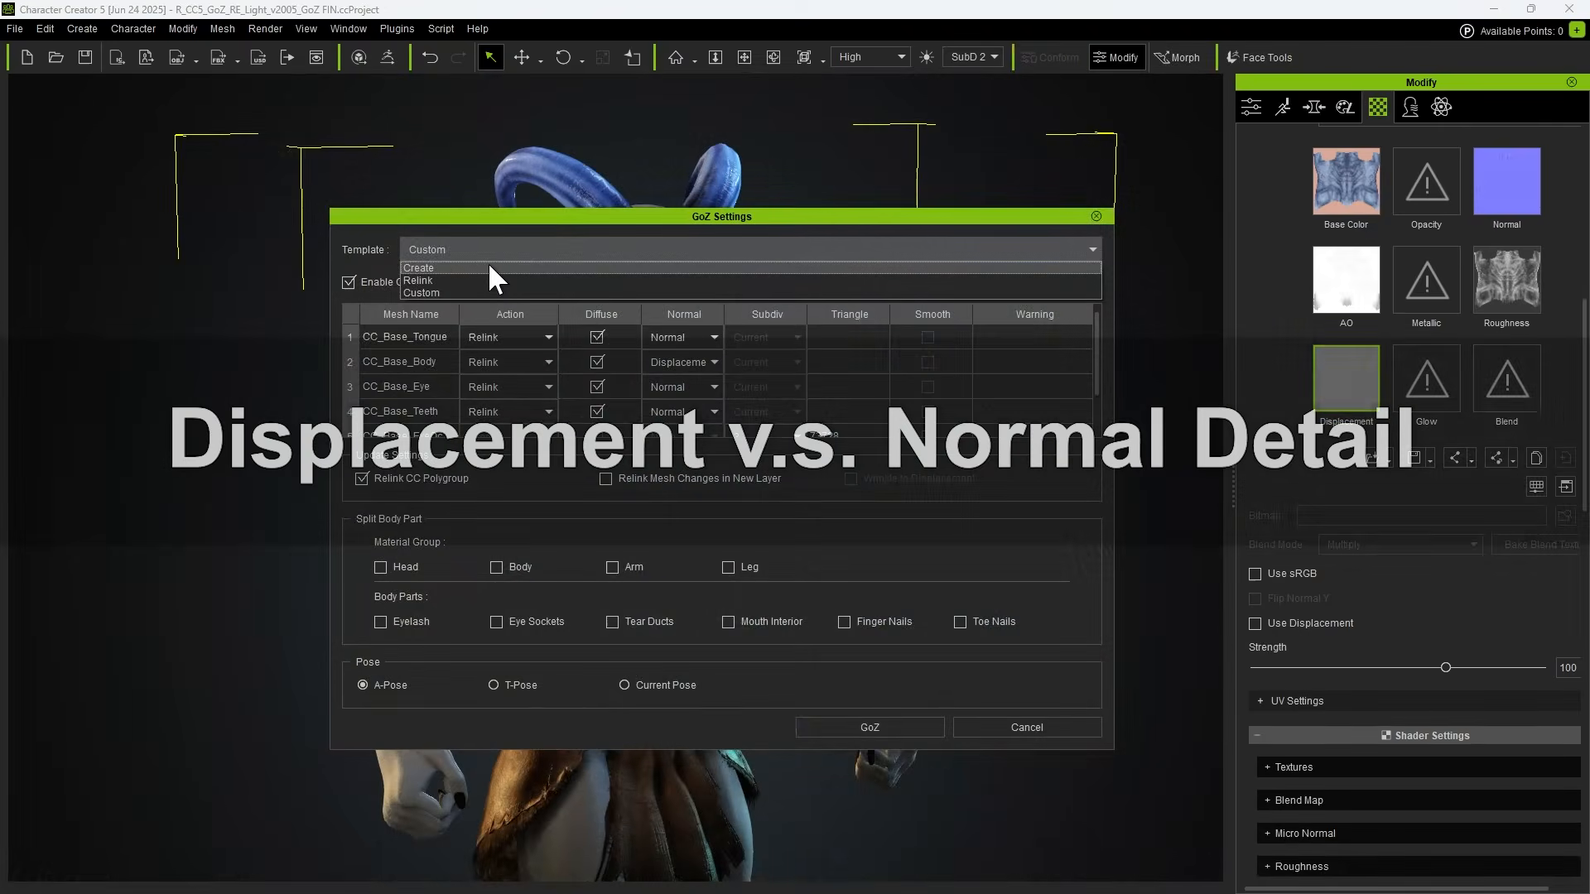
Choose the Create template in the GoZ settings and pick the detail type under the global Normal option
left_click(490, 267)
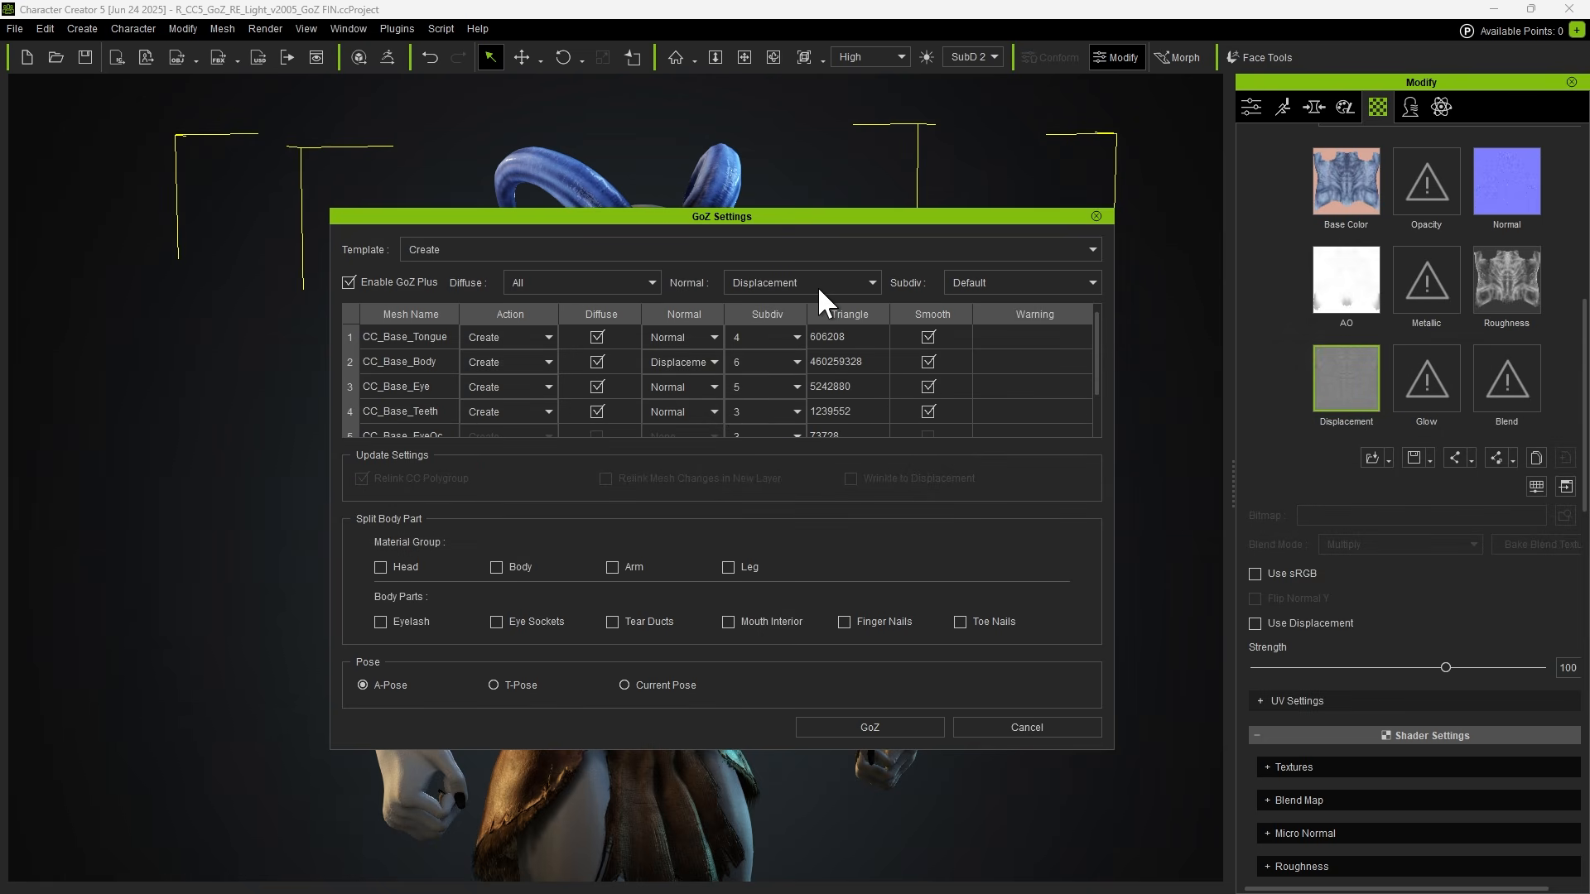
left_click(818, 286)
left_click(749, 309)
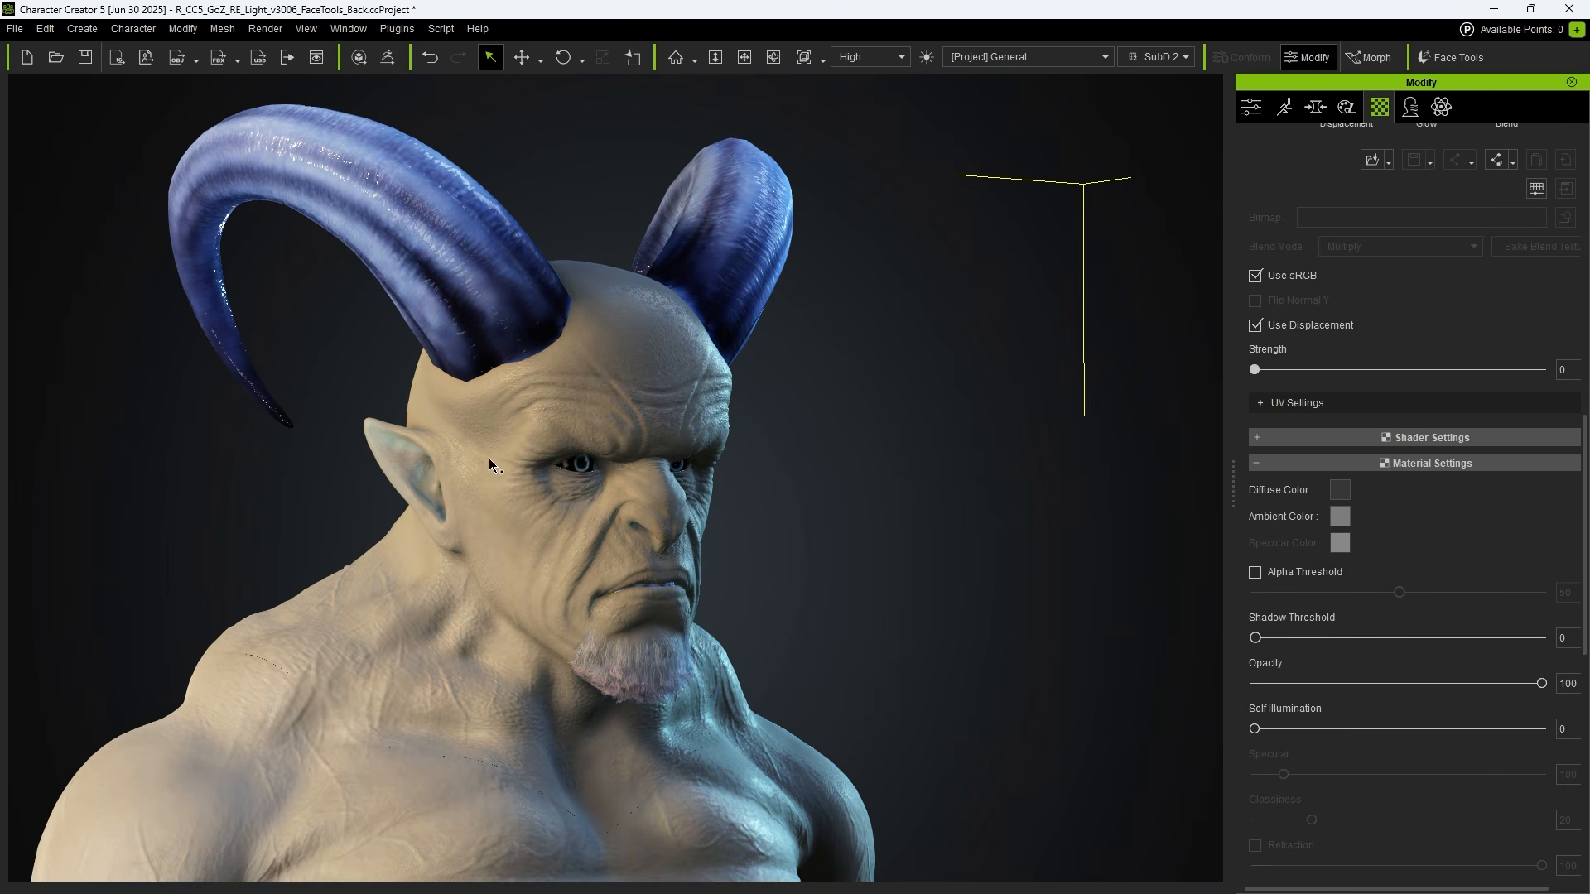
Preview a brow movement on the character's face with the Edit Facial muscle controls
left_click(187, 26)
left_click(265, 122)
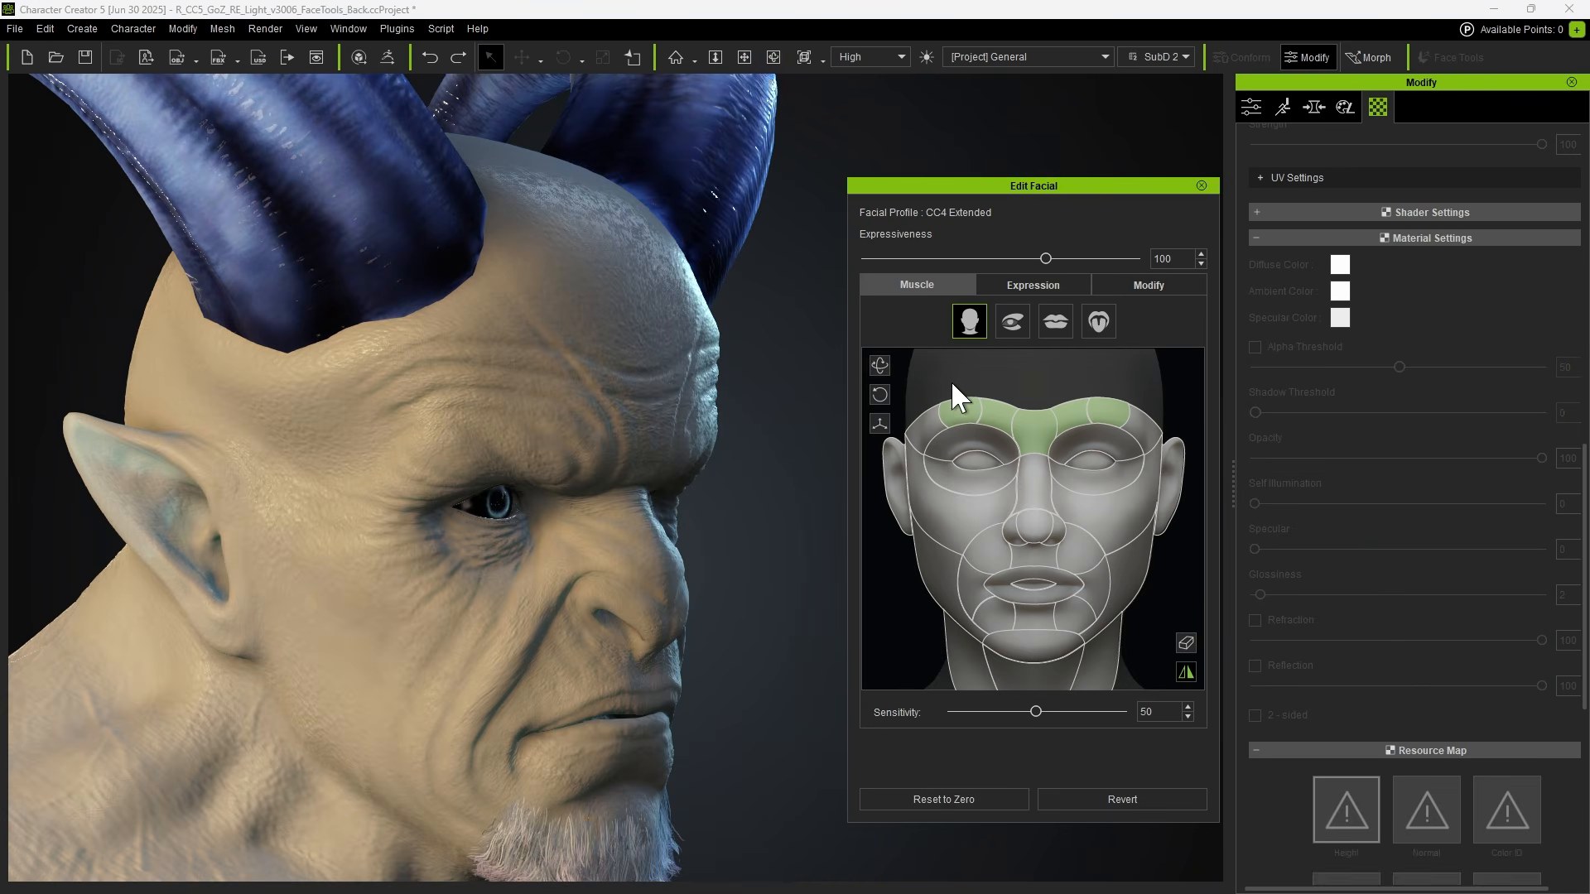
left_click_drag(951, 380, 964, 342)
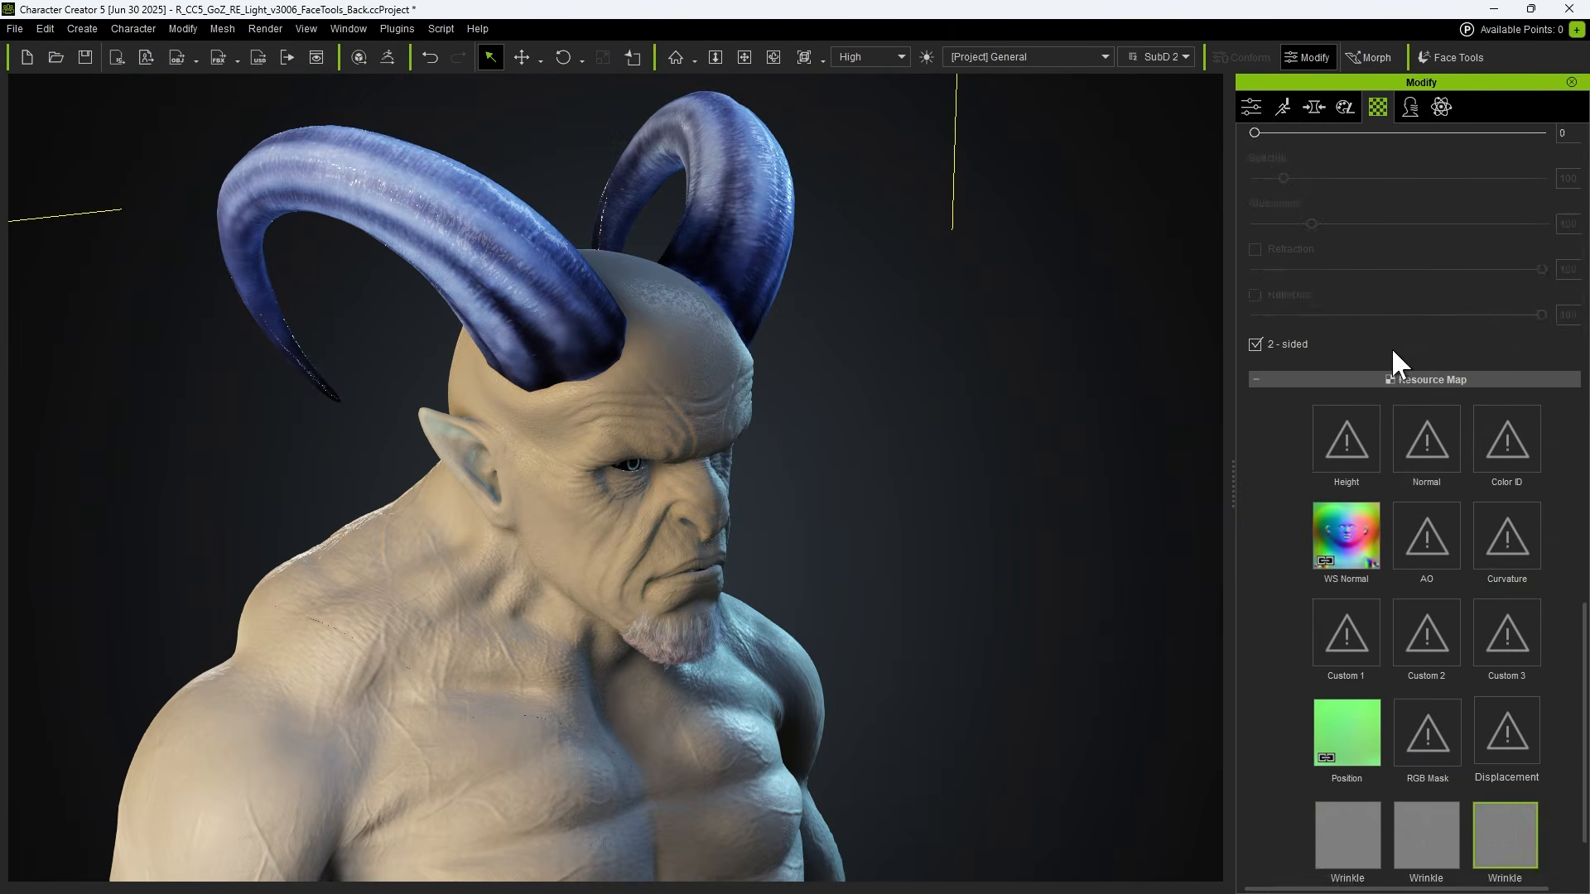
Review the head's three Wrinkle Displacement resource maps and the texture settings of the expression wrinkle sets
scroll(1391, 346, "down", 3)
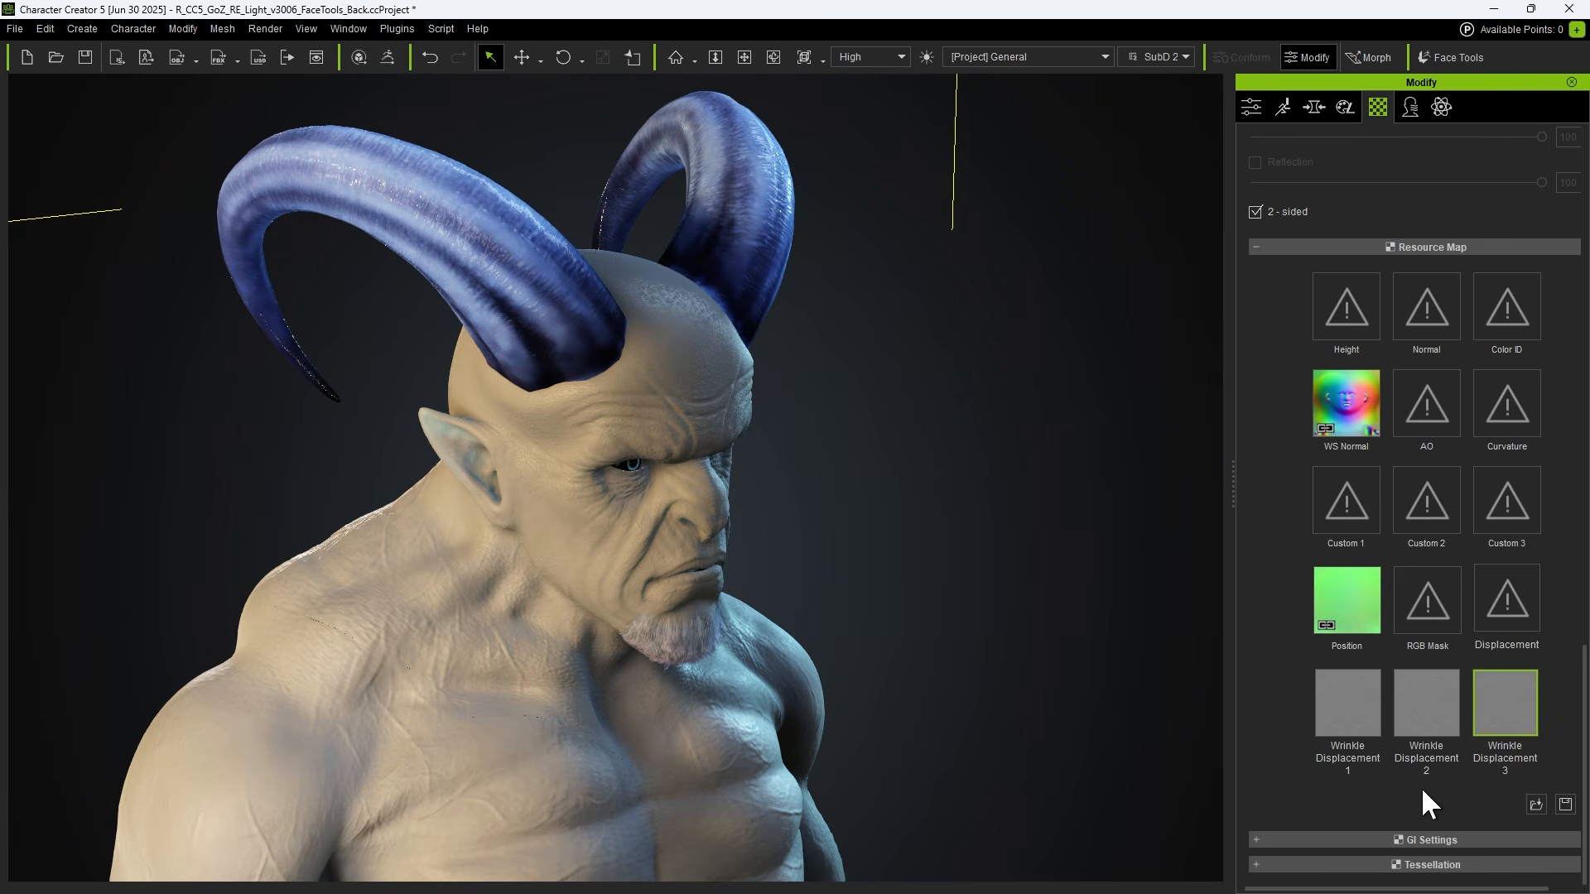
left_click(1408, 107)
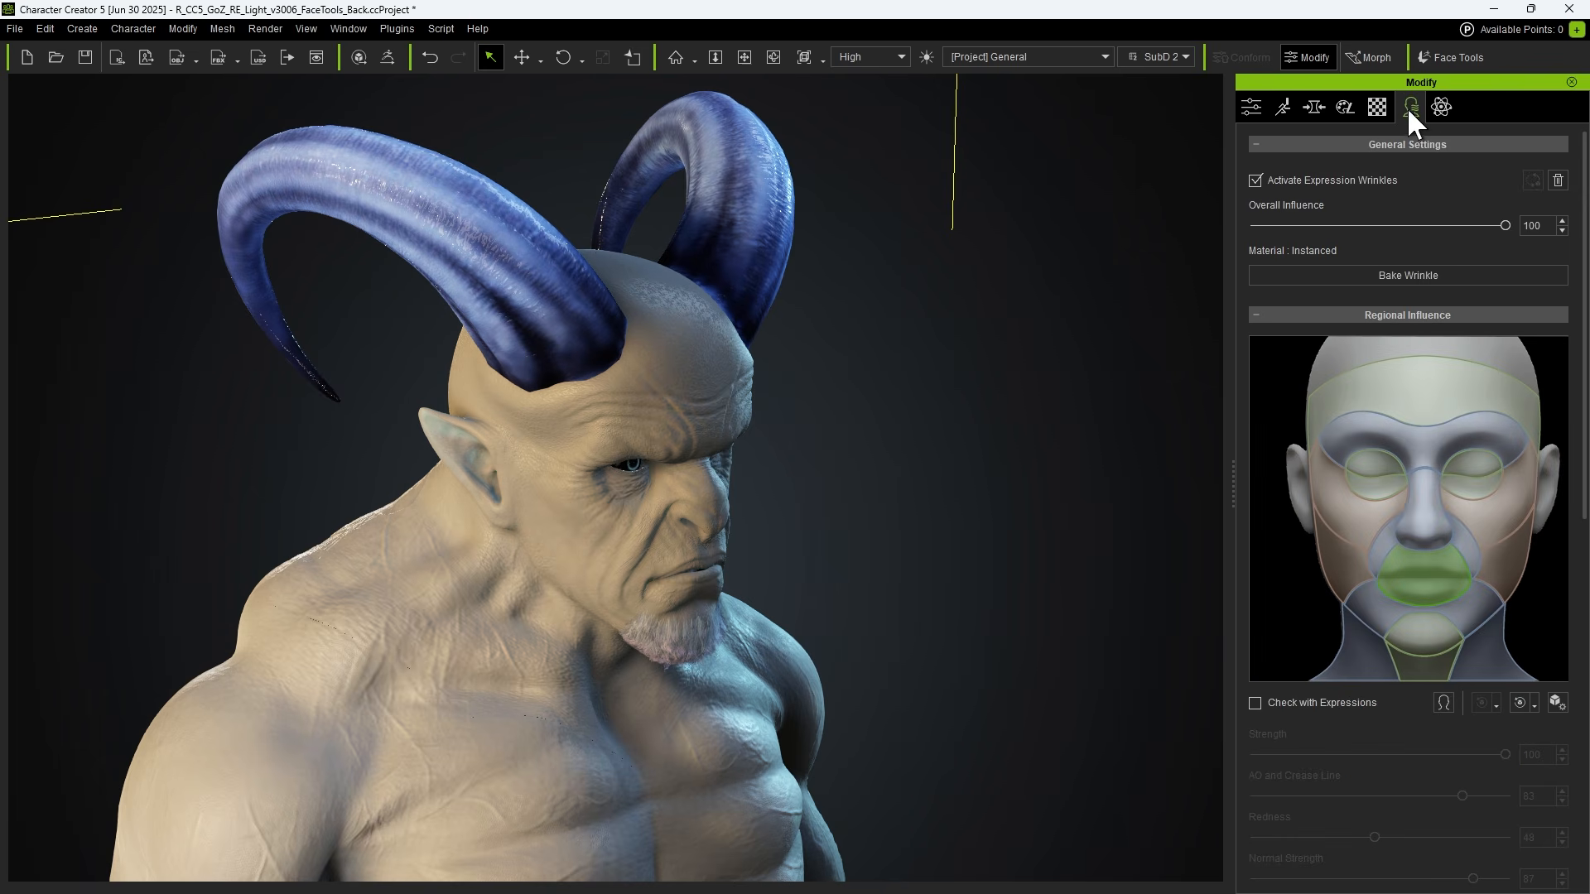
scroll(1413, 220, "down", 8)
scroll(1413, 220, "down", 8)
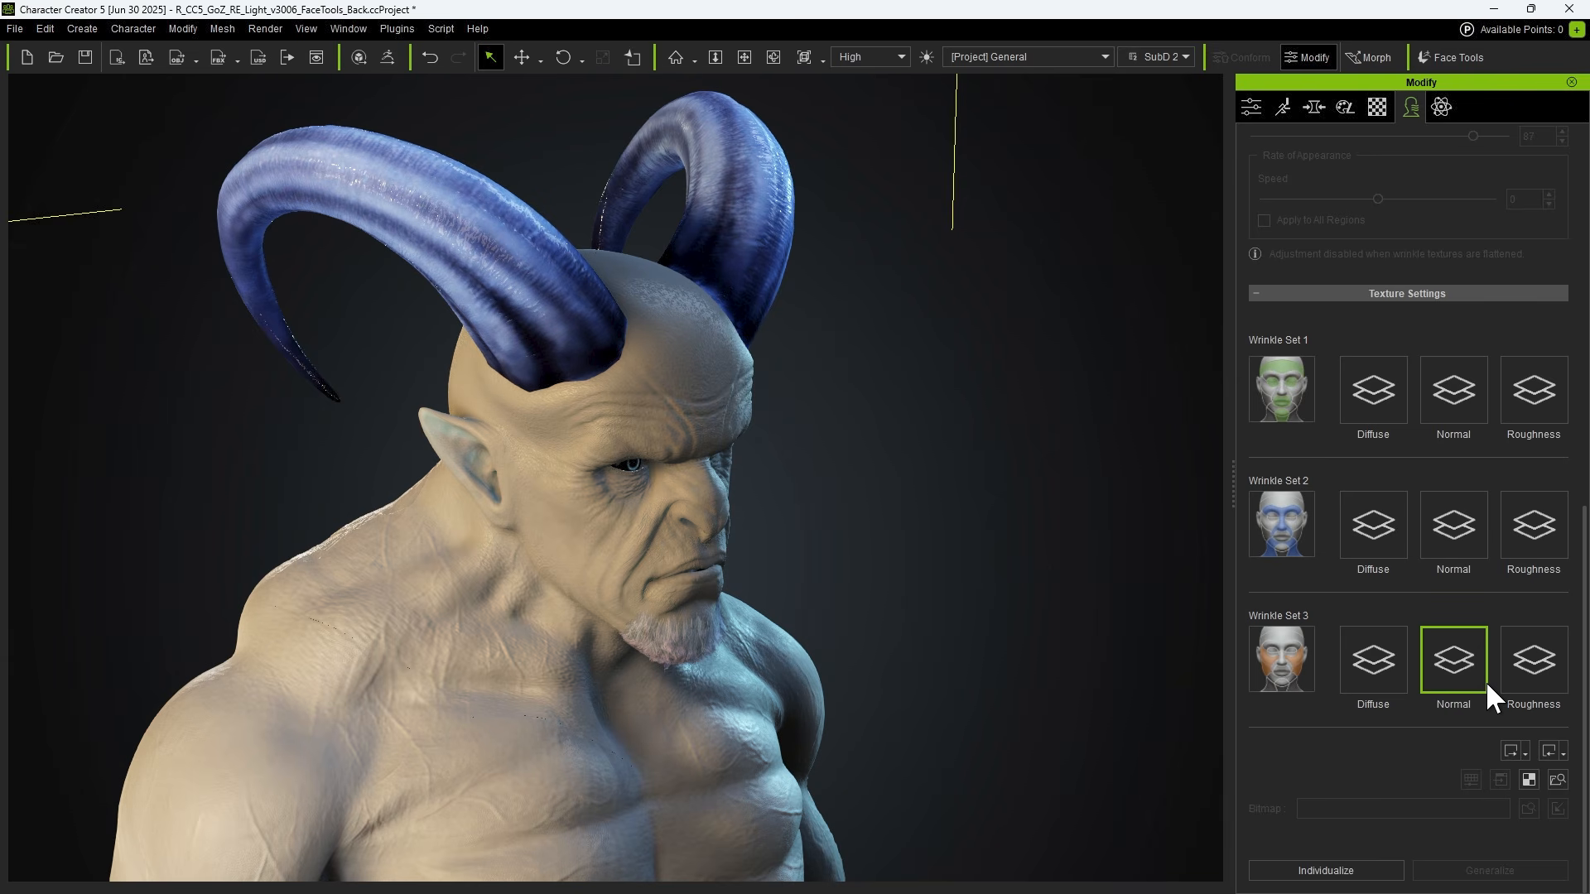
Open Face Tools, use the Create New action with Displacement detail and send the head to ZBrush
left_click(1450, 62)
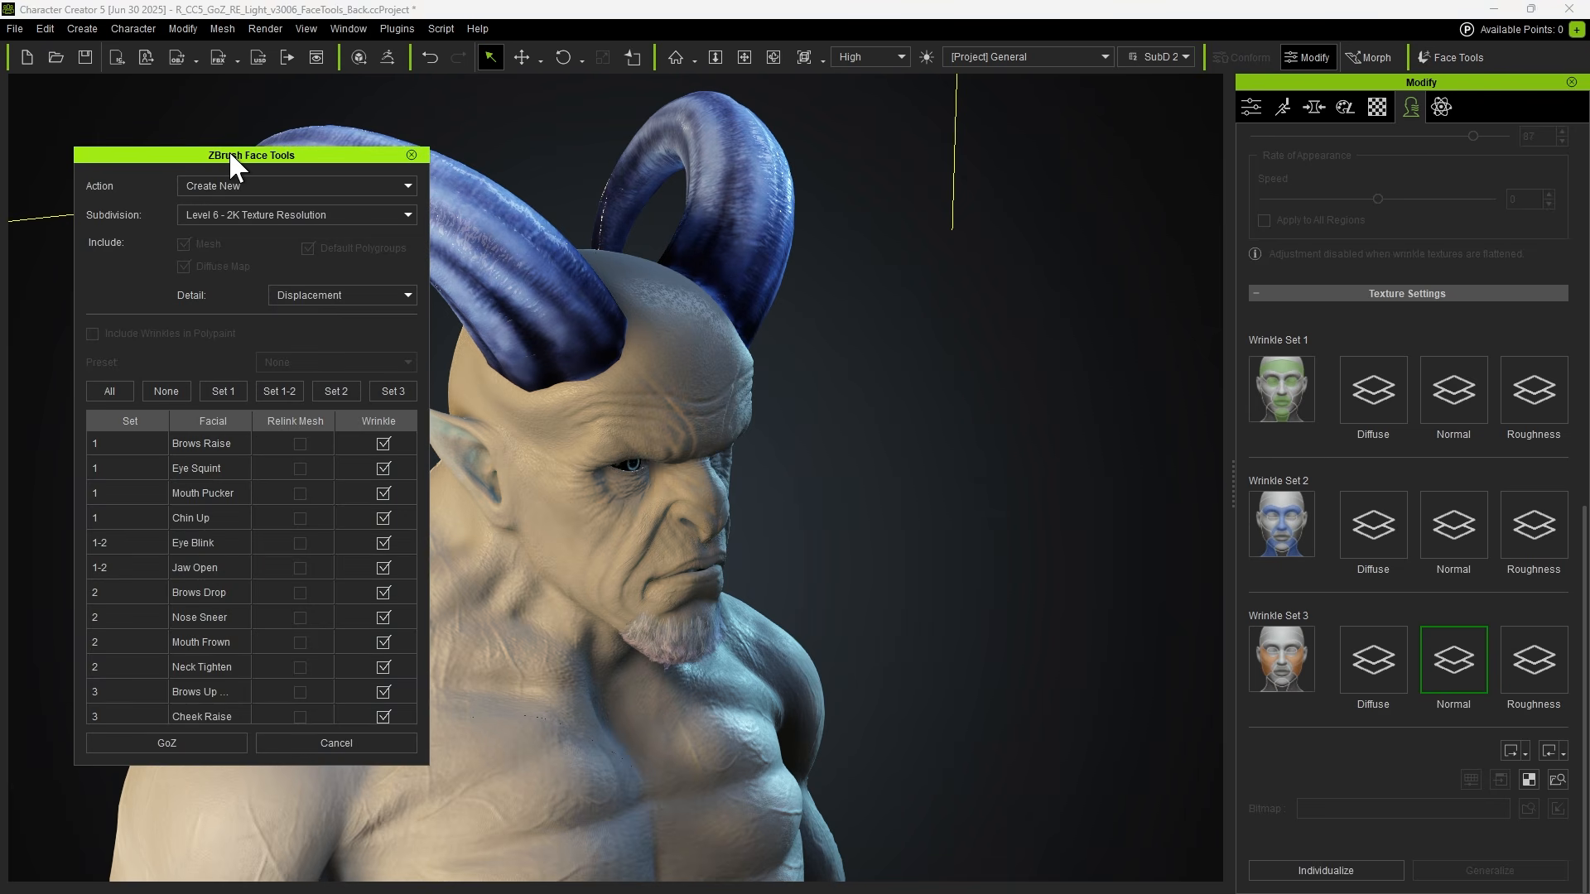
left_click_drag(229, 151, 266, 144)
left_click(245, 180)
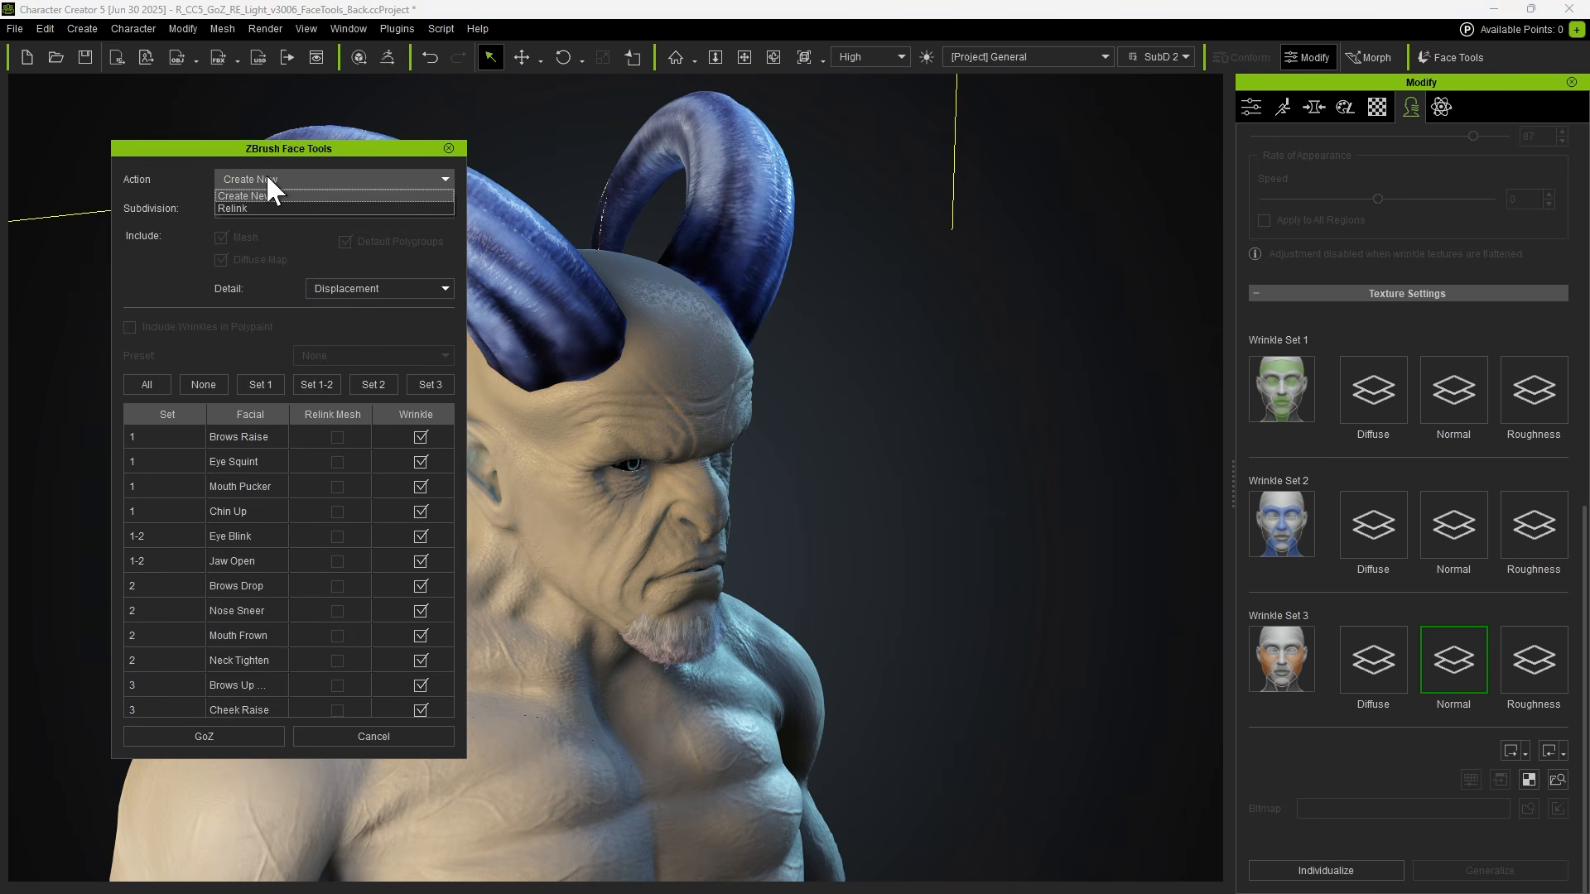
left_click(273, 197)
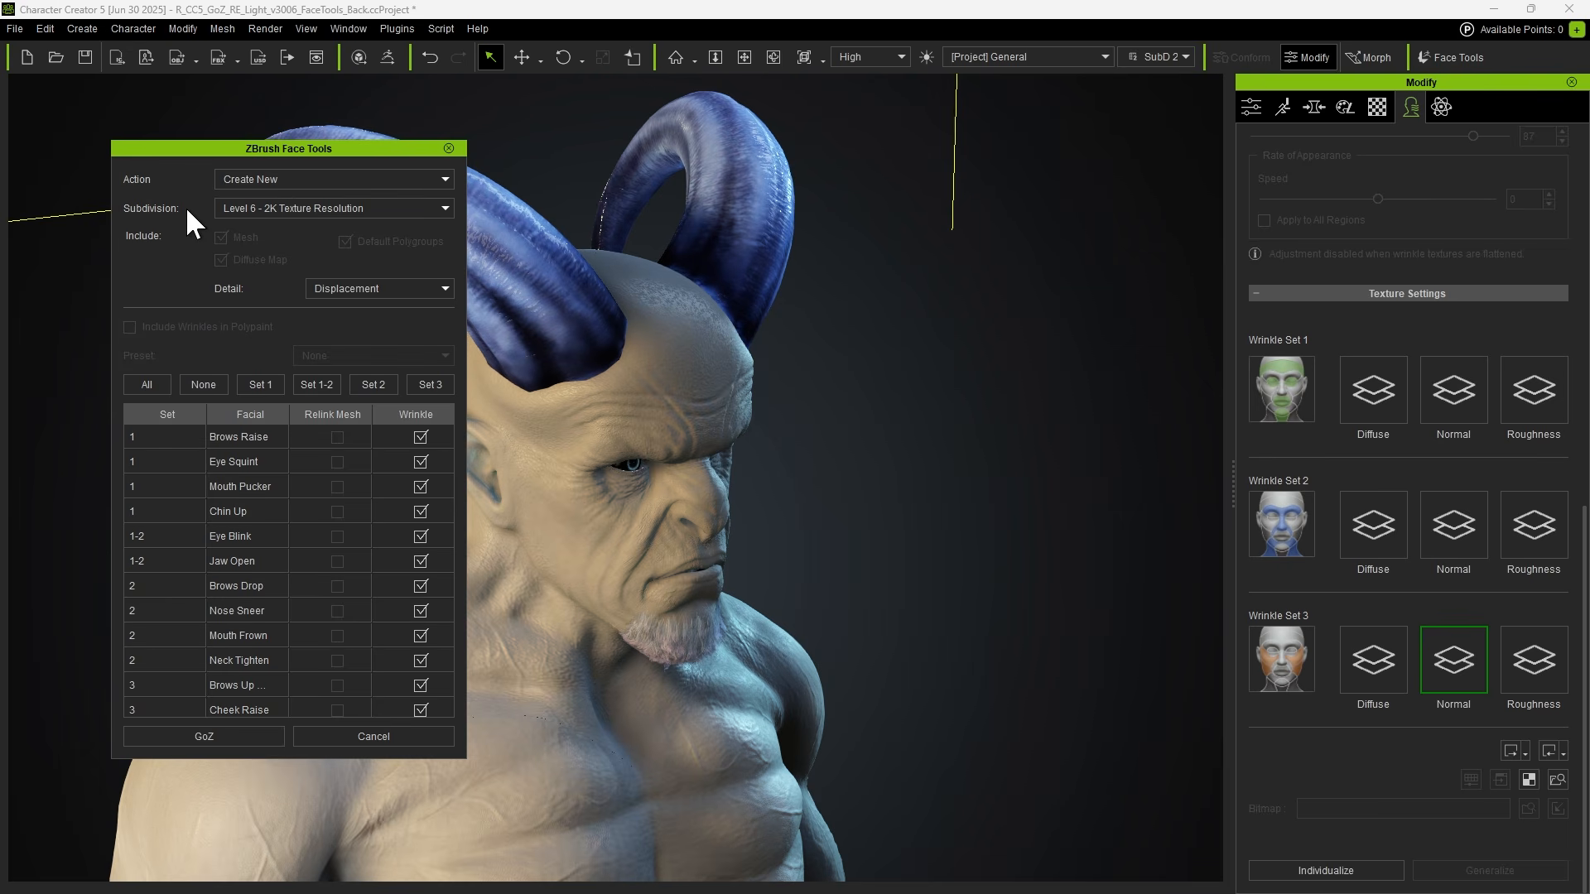
left_click(402, 290)
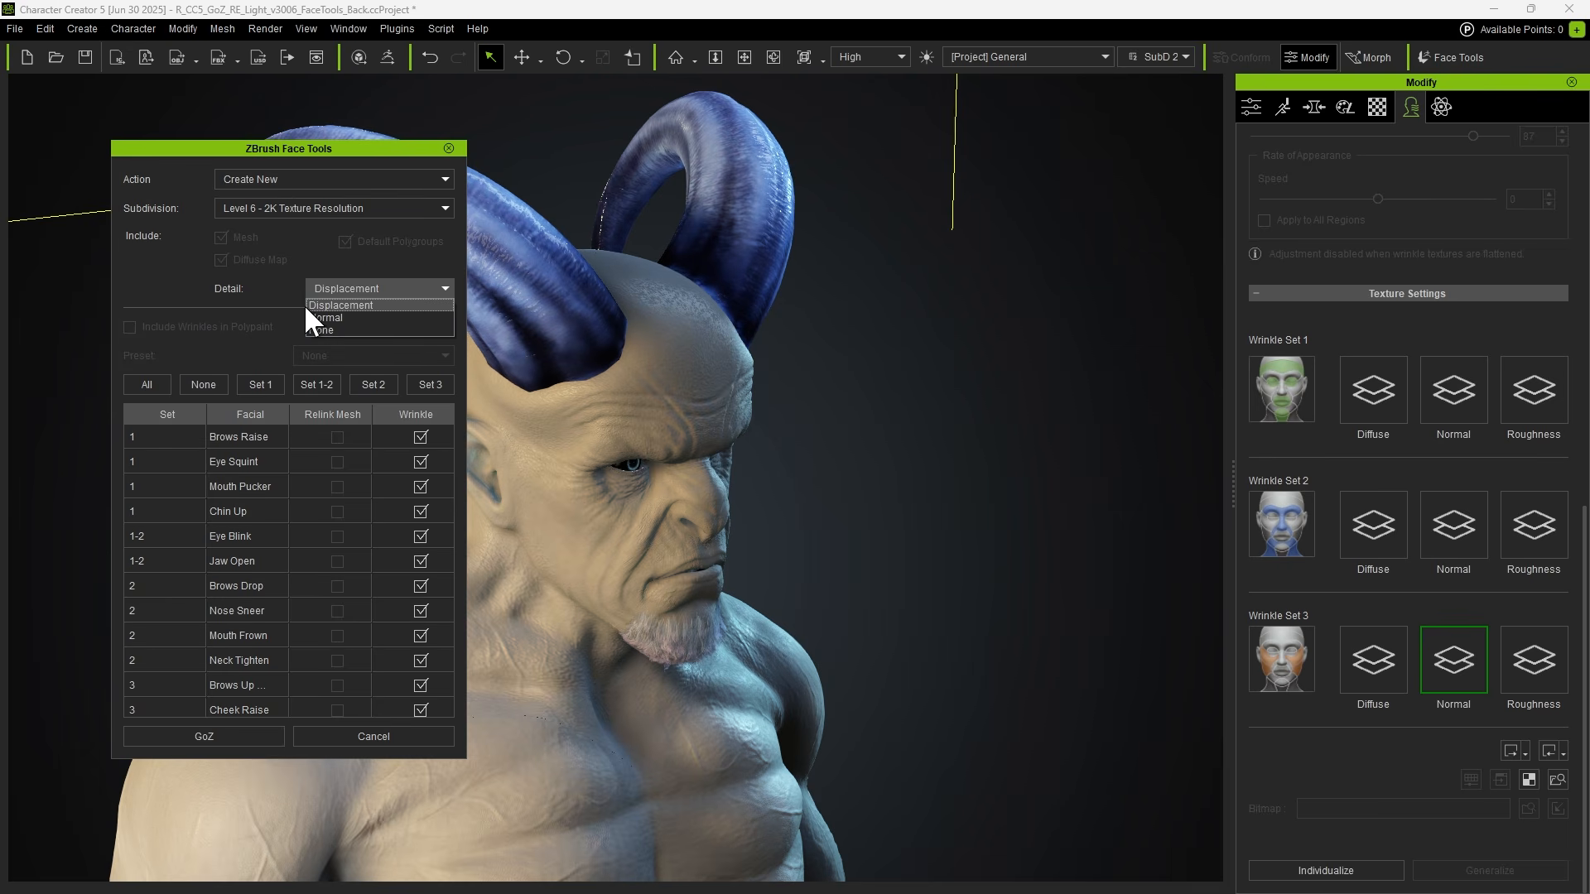
left_click(386, 305)
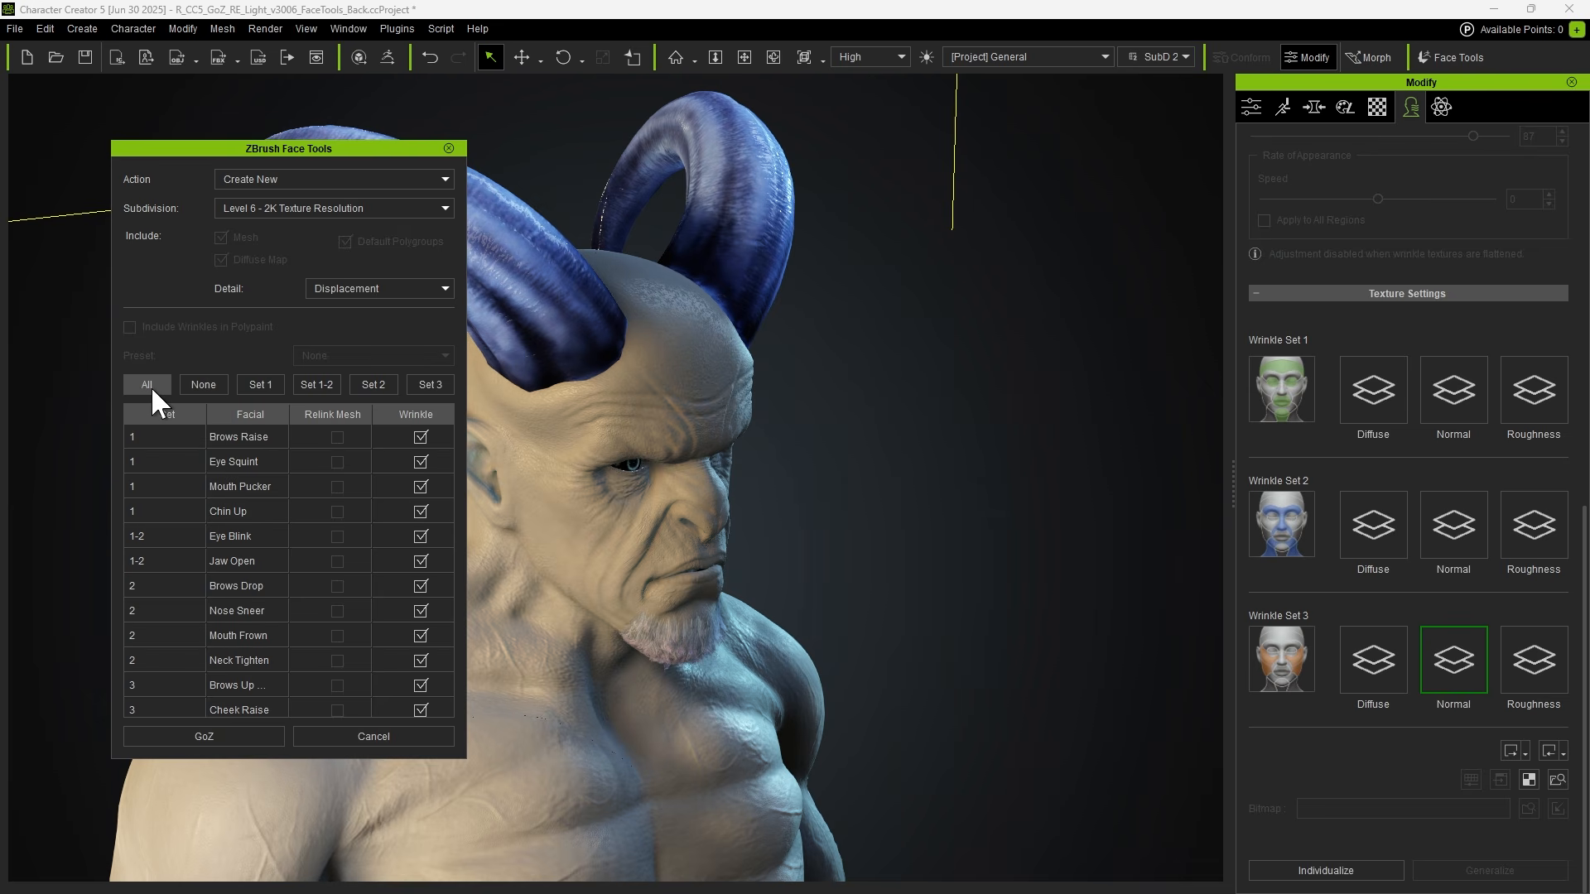
left_click(205, 736)
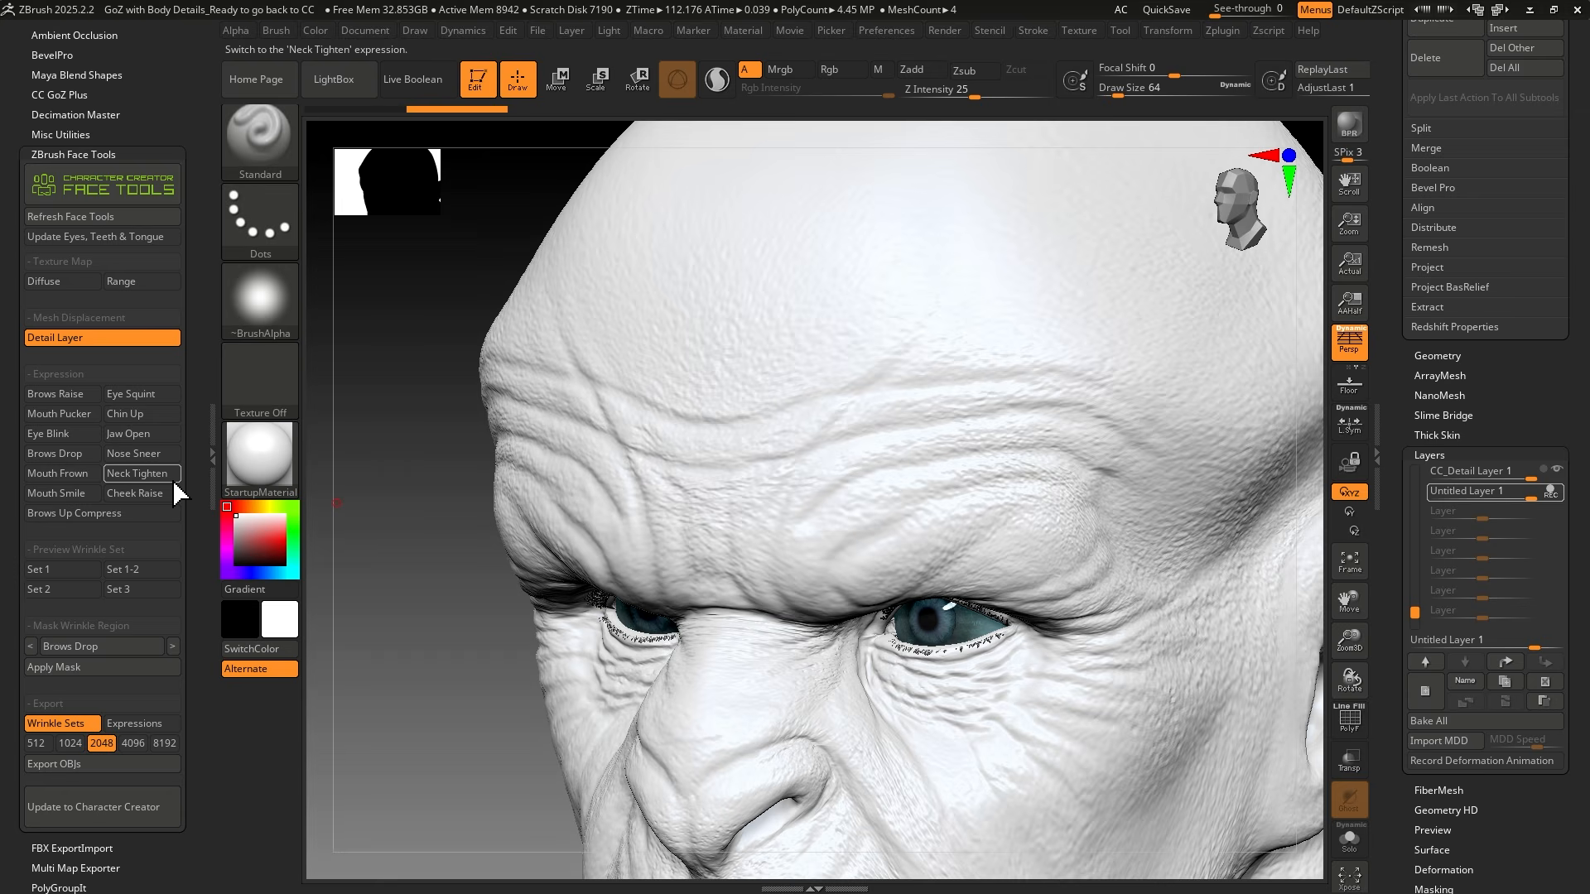
Activate the Brows Raise expression and sculpt forehead and brow wrinkles with the DamStandard and directional wrinkle brushes
left_click(63, 397)
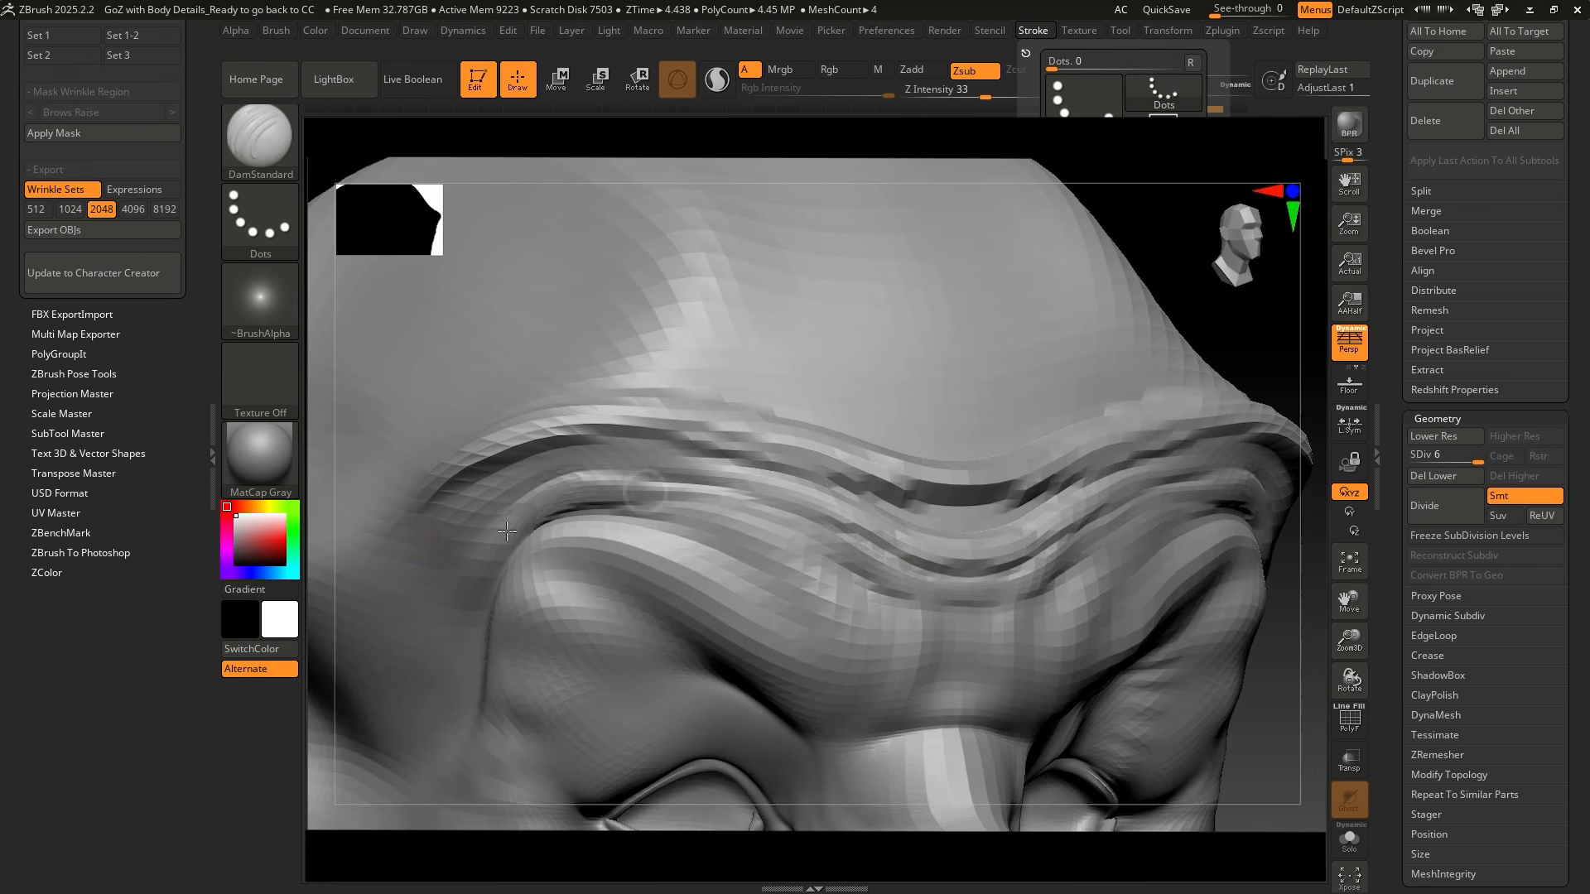
left_click_drag(622, 374, 775, 388)
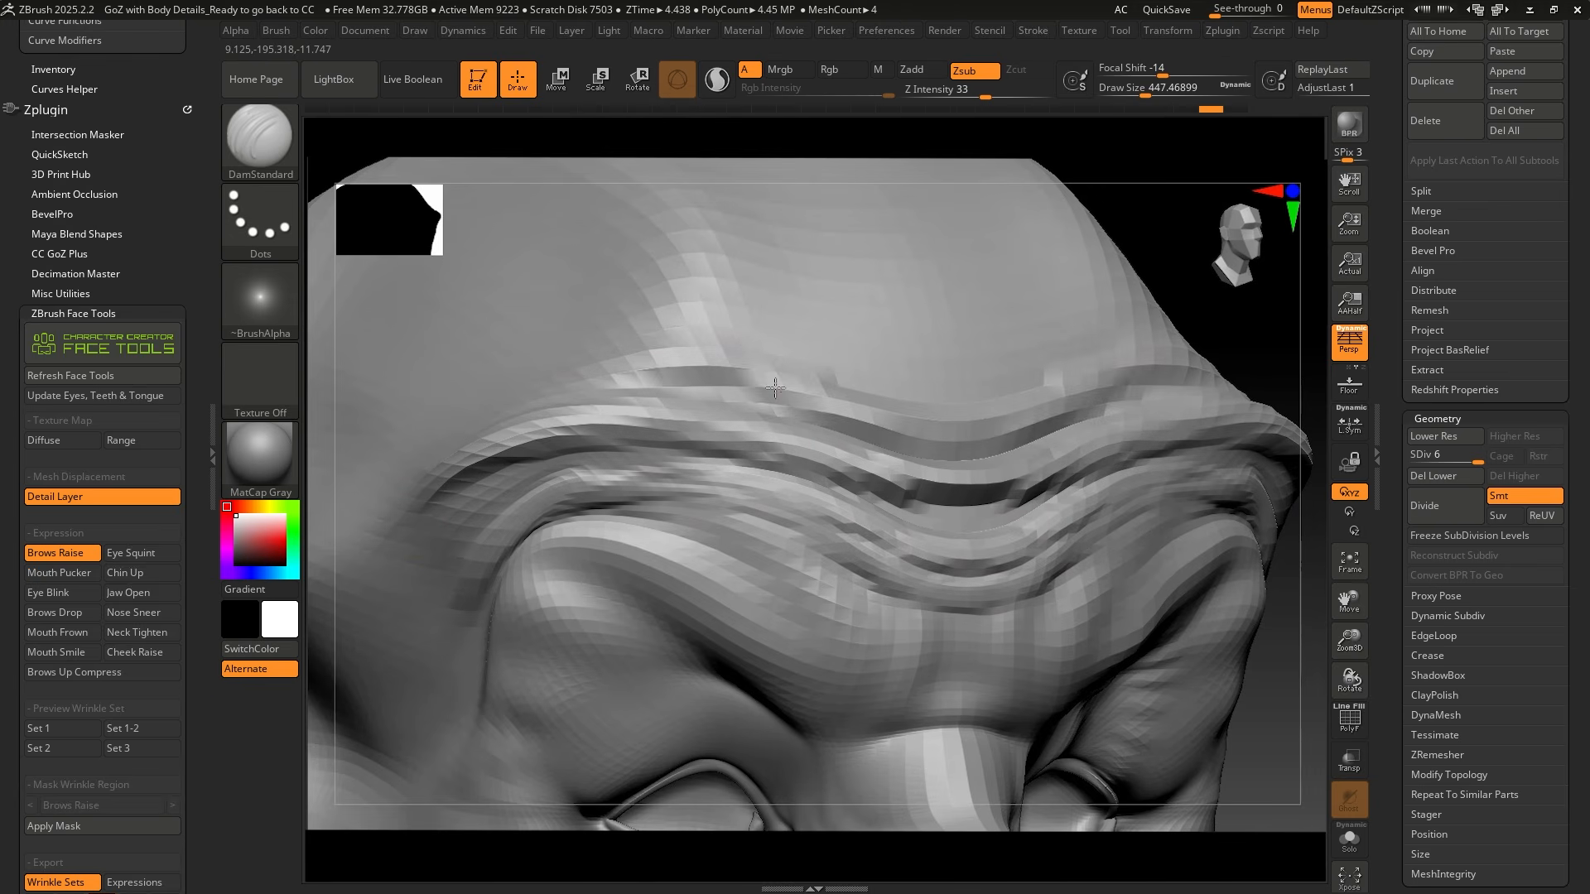
key("space")
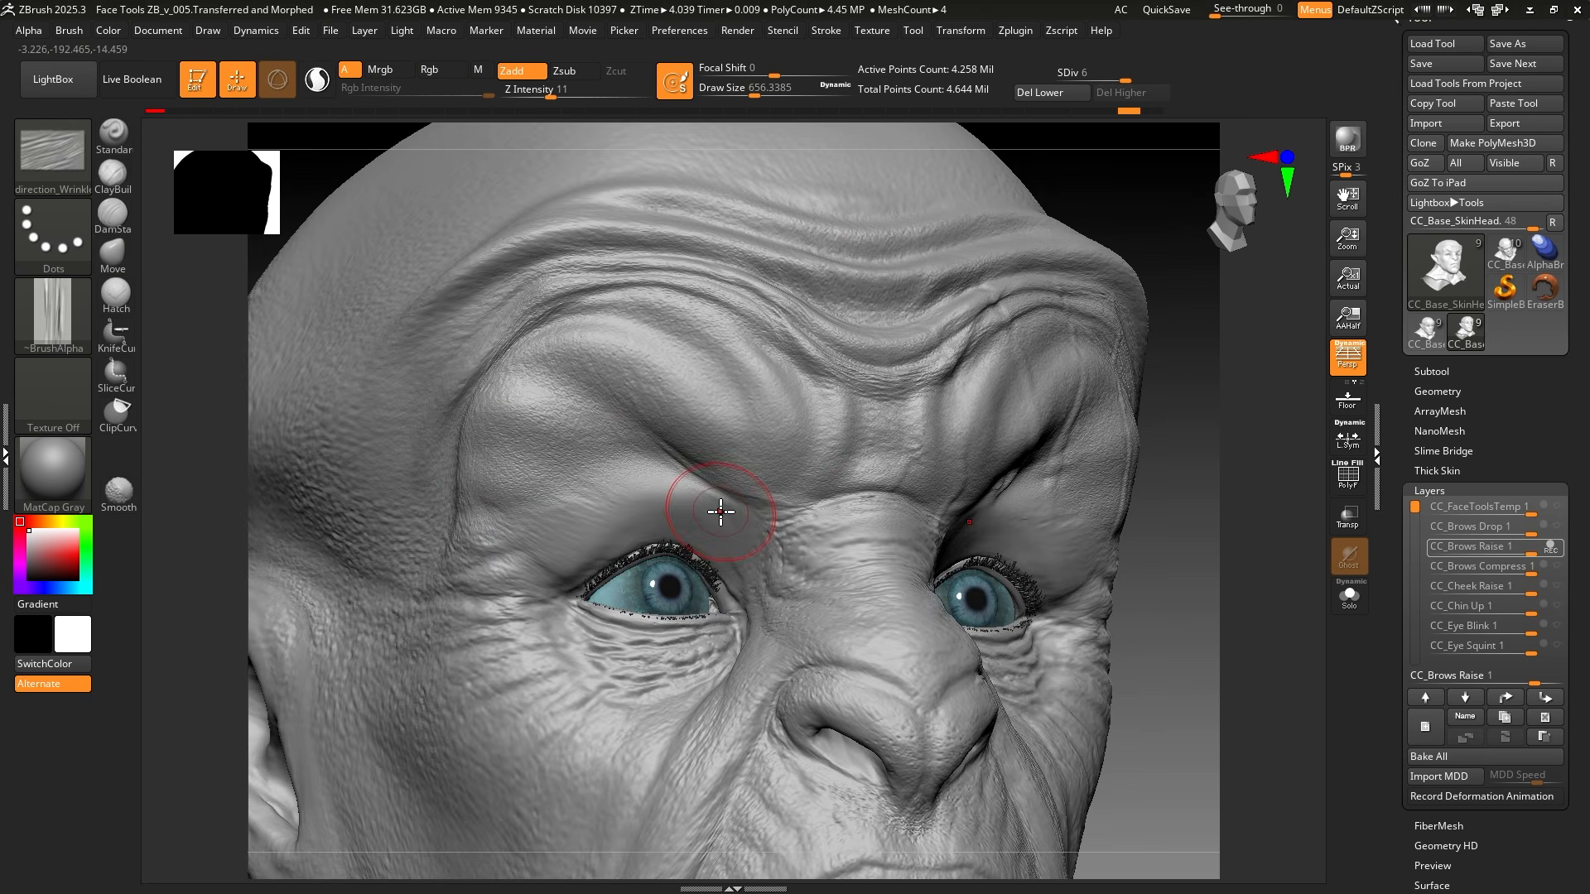
left_click_drag(571, 380, 604, 425)
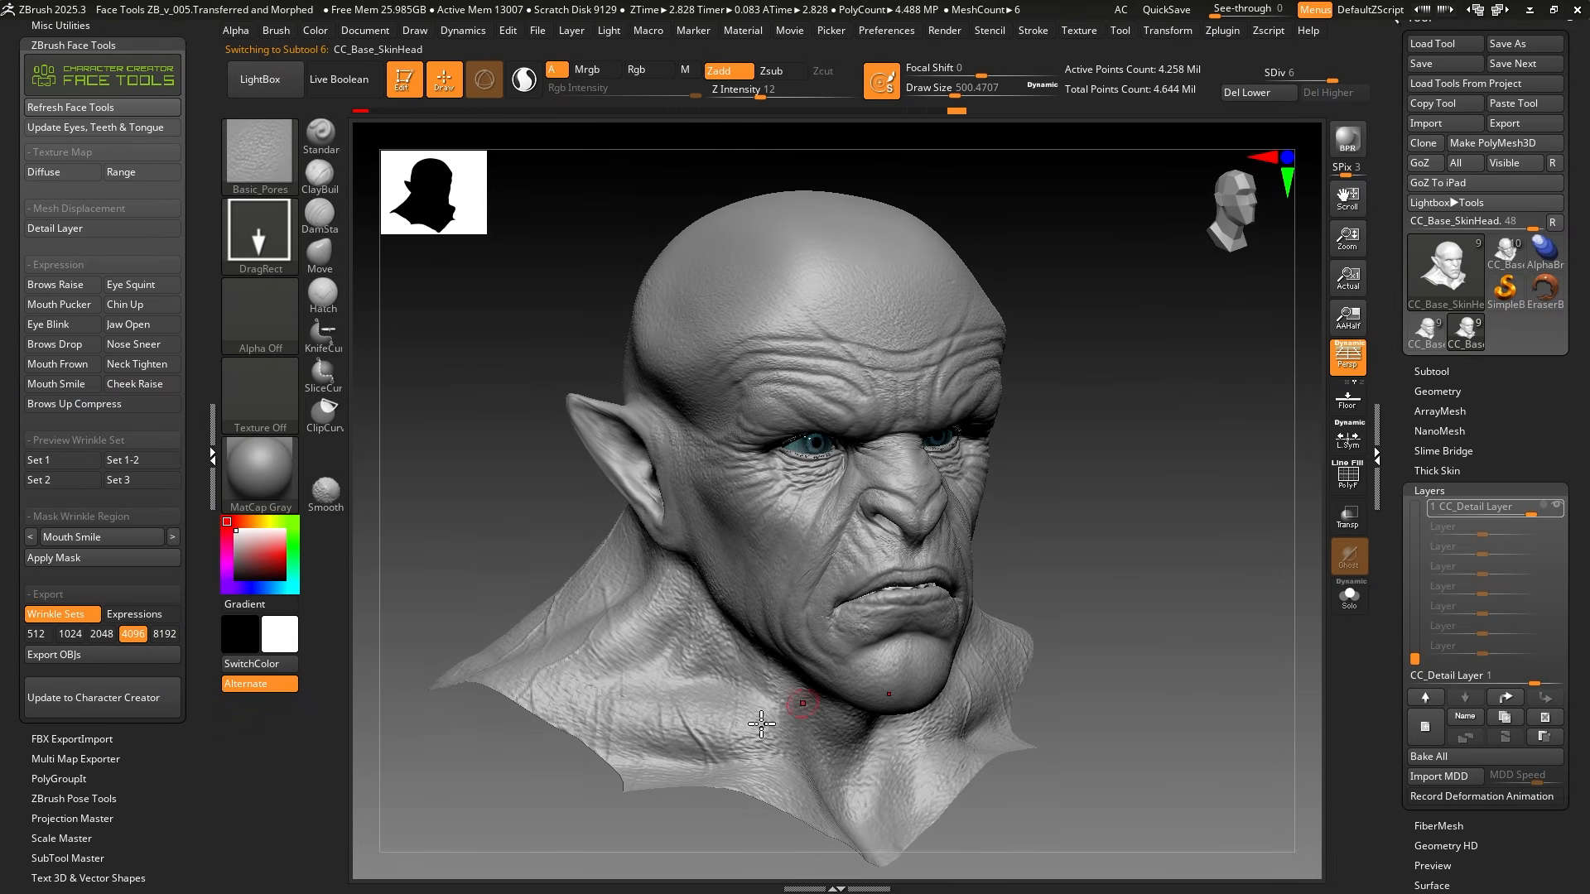
Open the Update to Character Creator settings and enable only the SubD 2 level
left_click(107, 700)
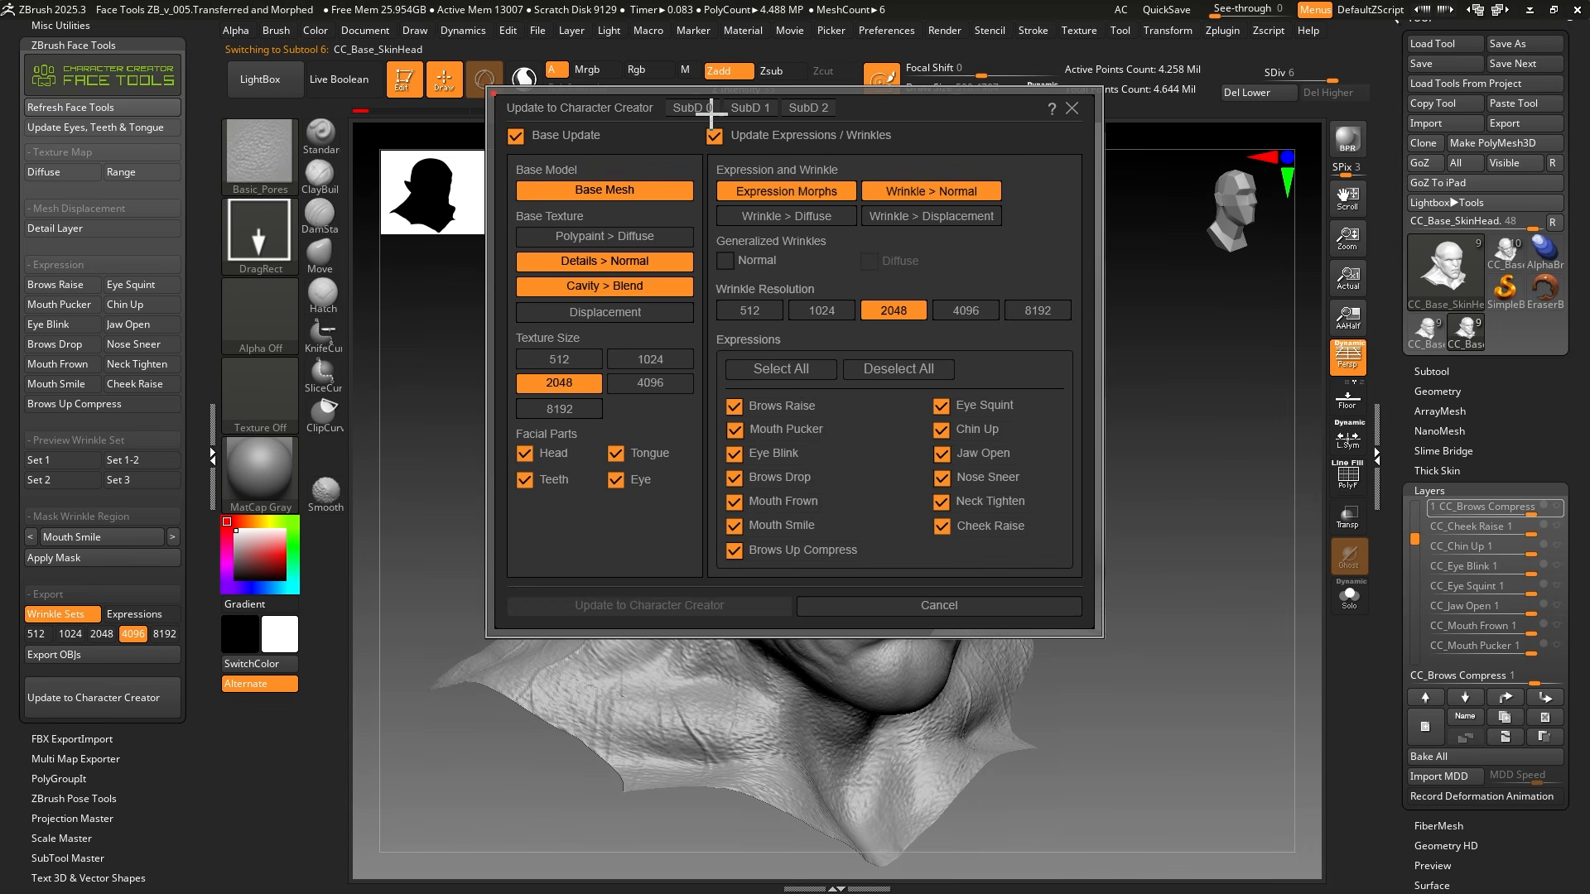
left_click(808, 110)
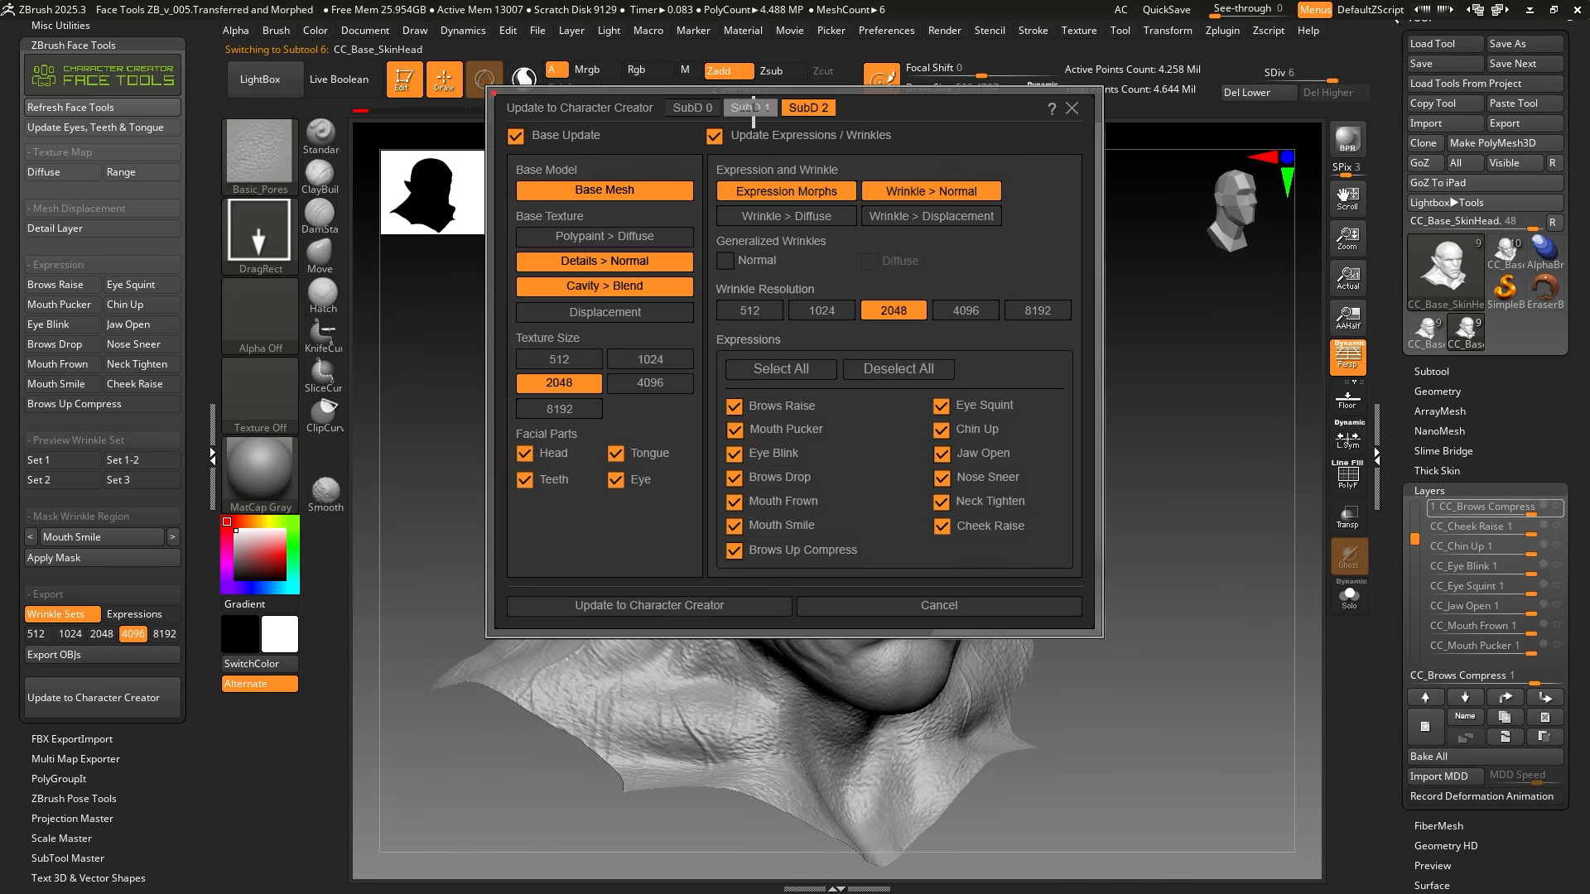
left_click(750, 108)
left_click(693, 108)
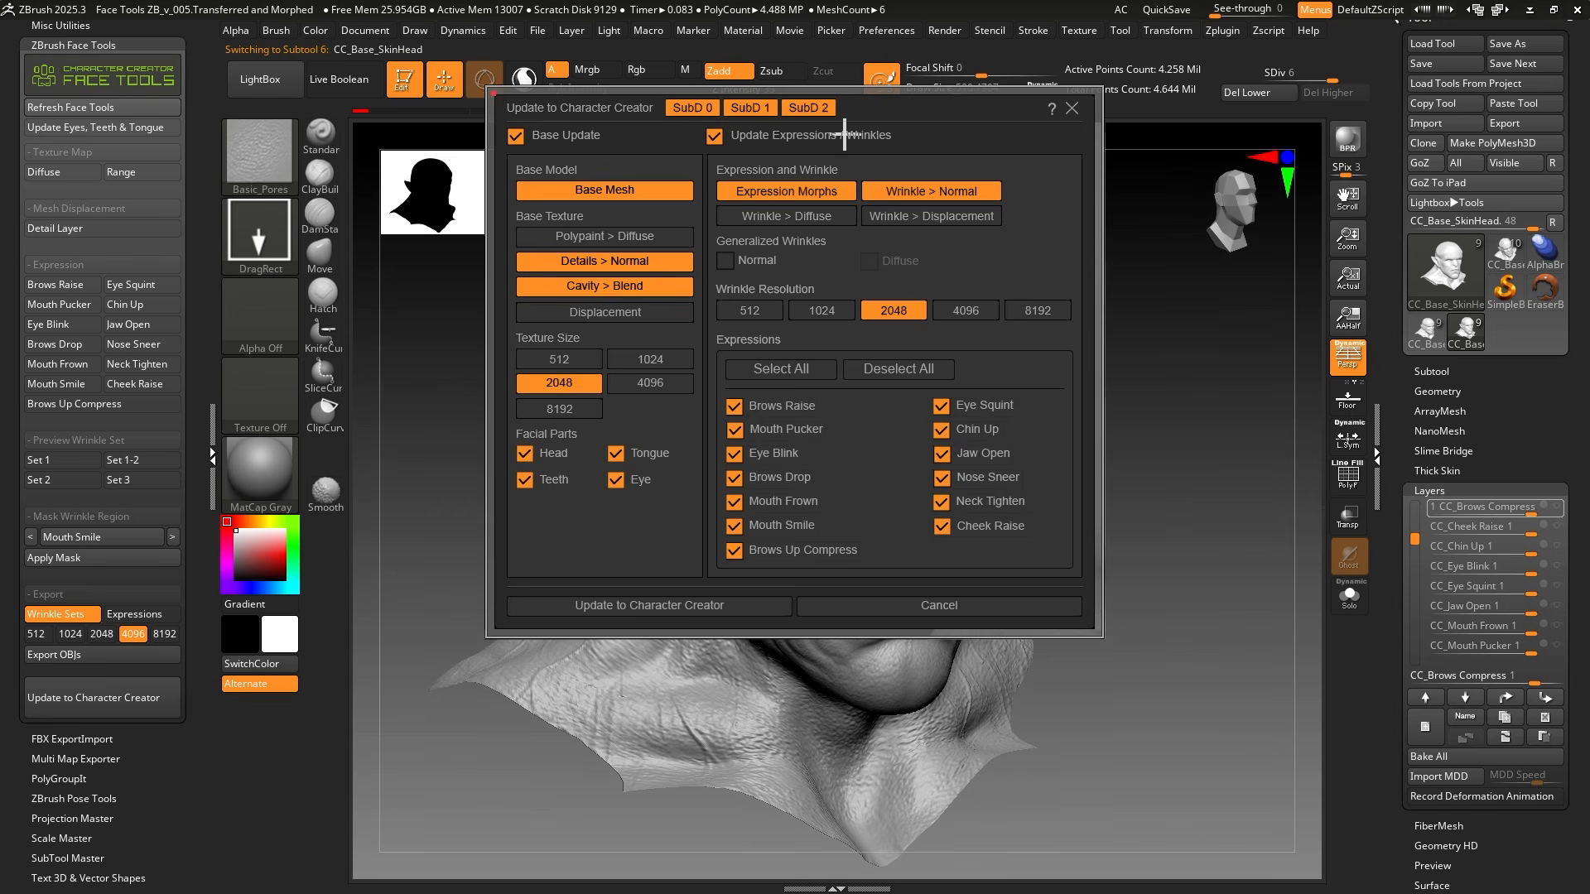
left_click(692, 107)
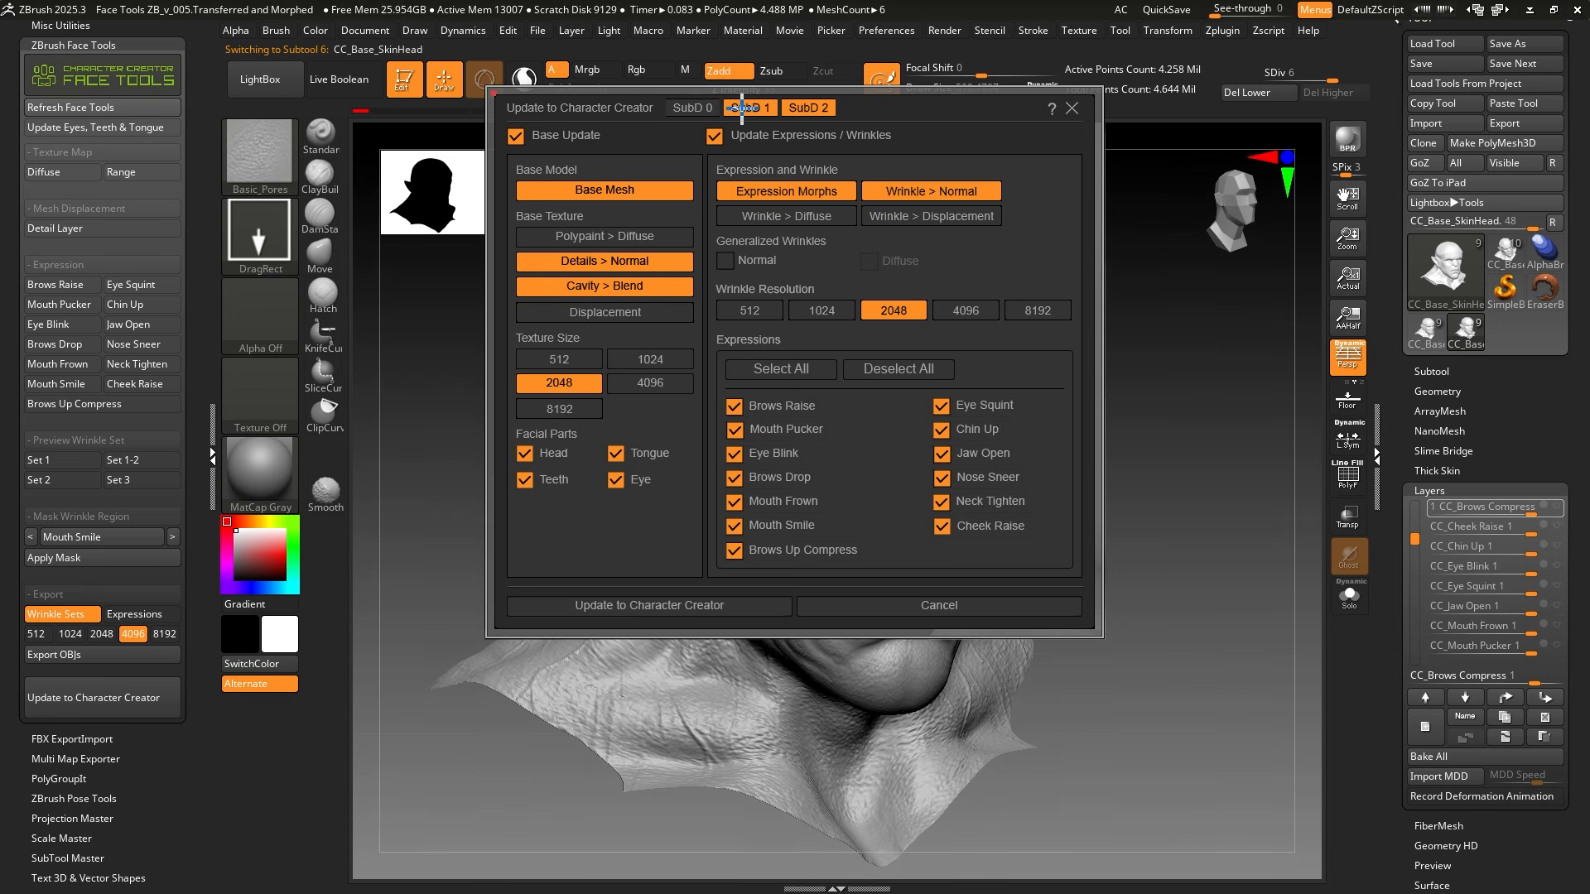
left_click(743, 108)
Include Polypaint > Diffuse and Displacement in the base textures and set the texture size to 8192
left_click(654, 237)
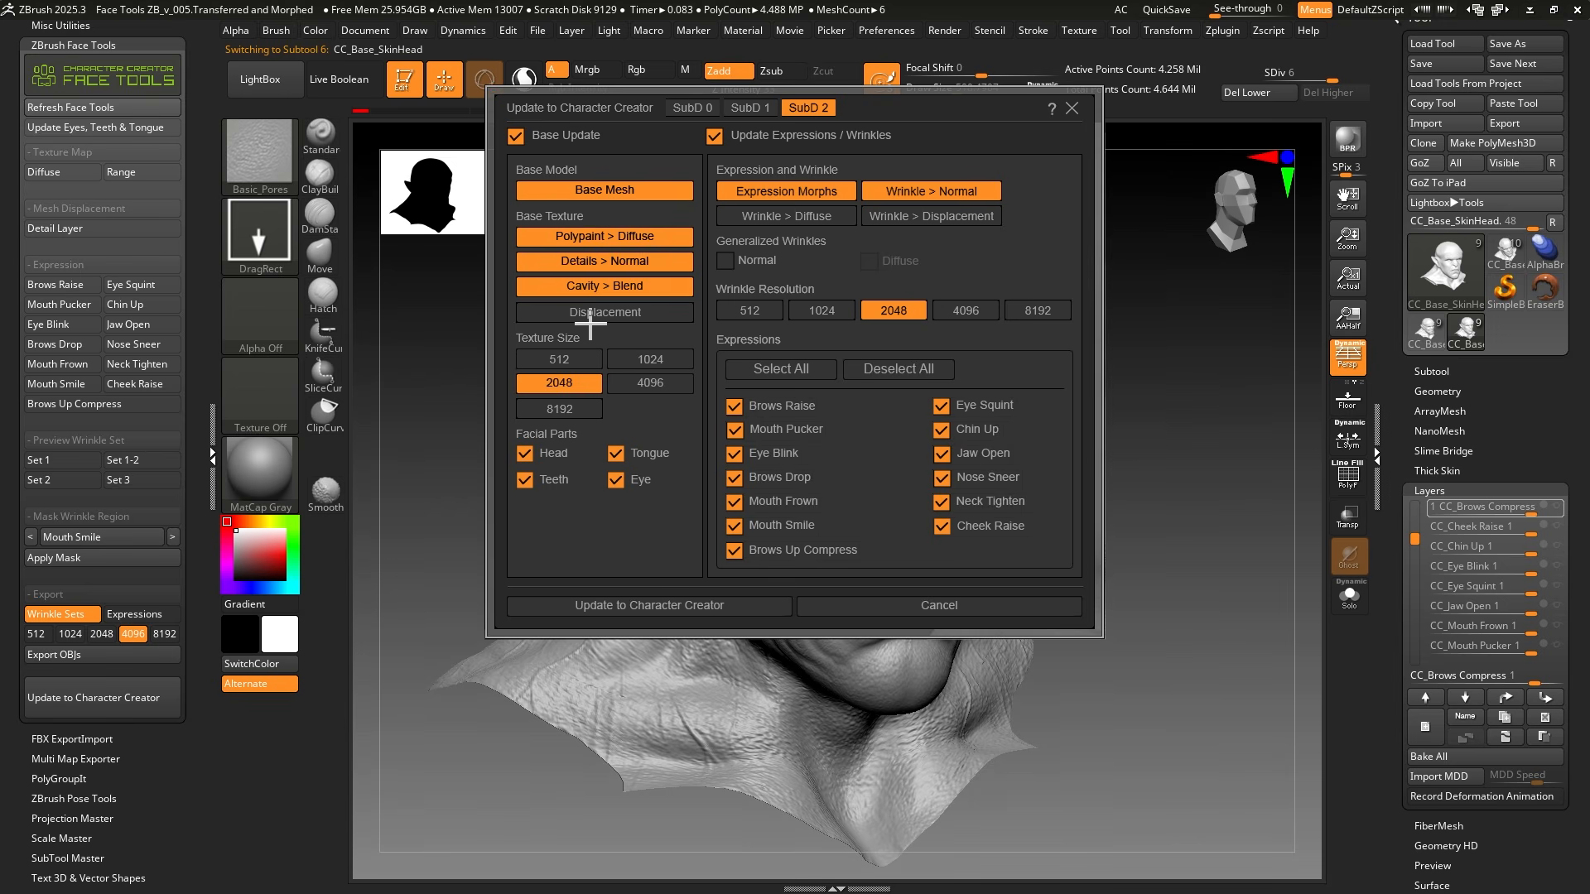
left_click(675, 315)
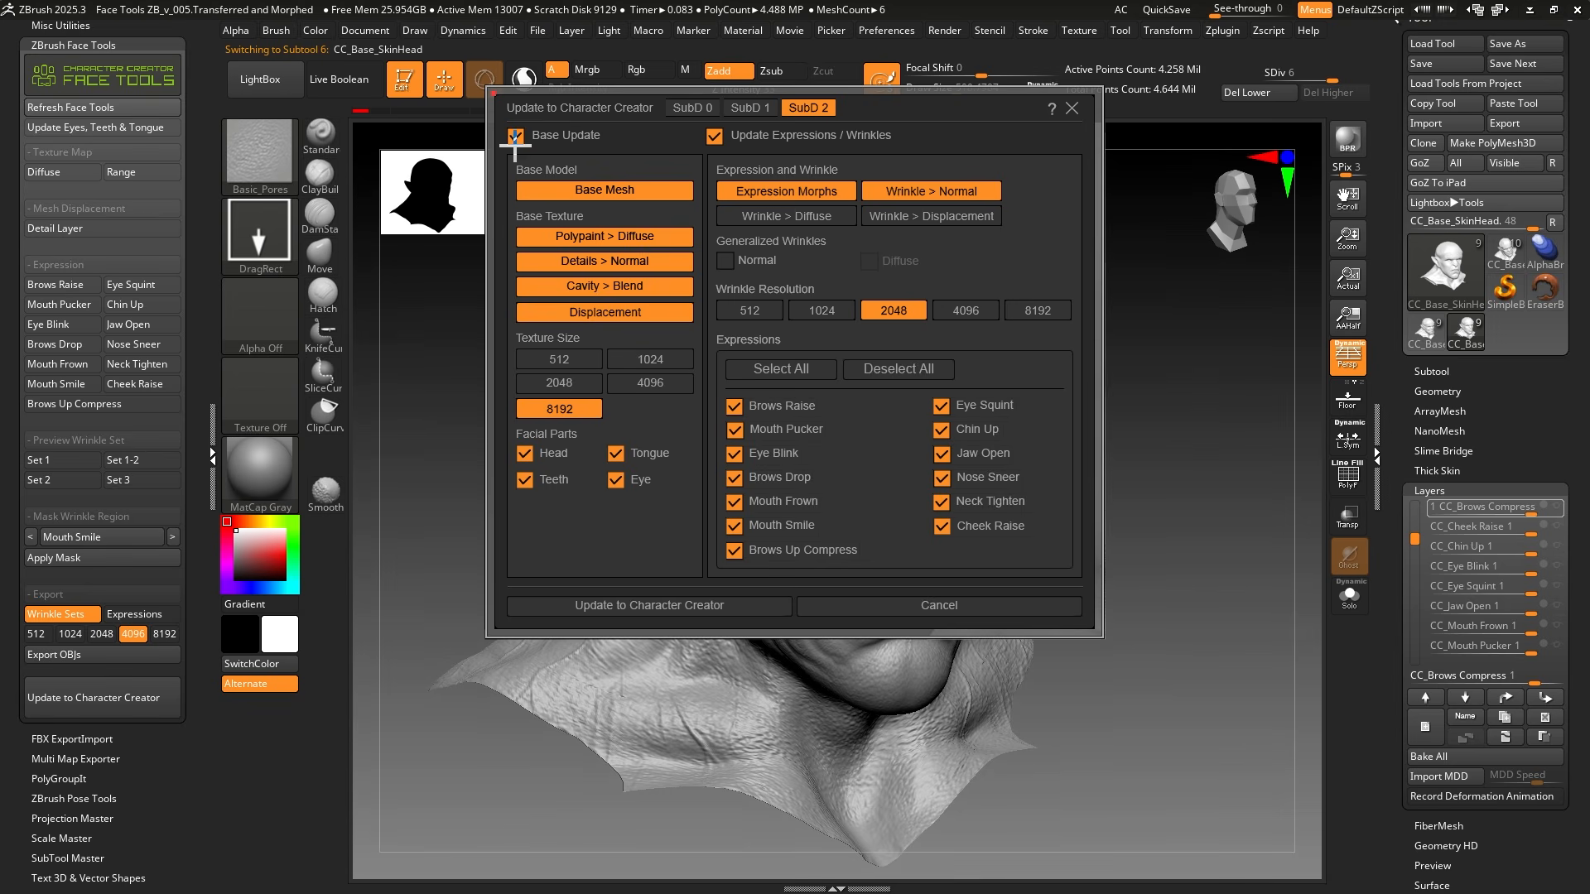
Turn off Base Update and add Wrinkle > Diffuse and Wrinkle > Displacement to the expression and wrinkle update
left_click(515, 135)
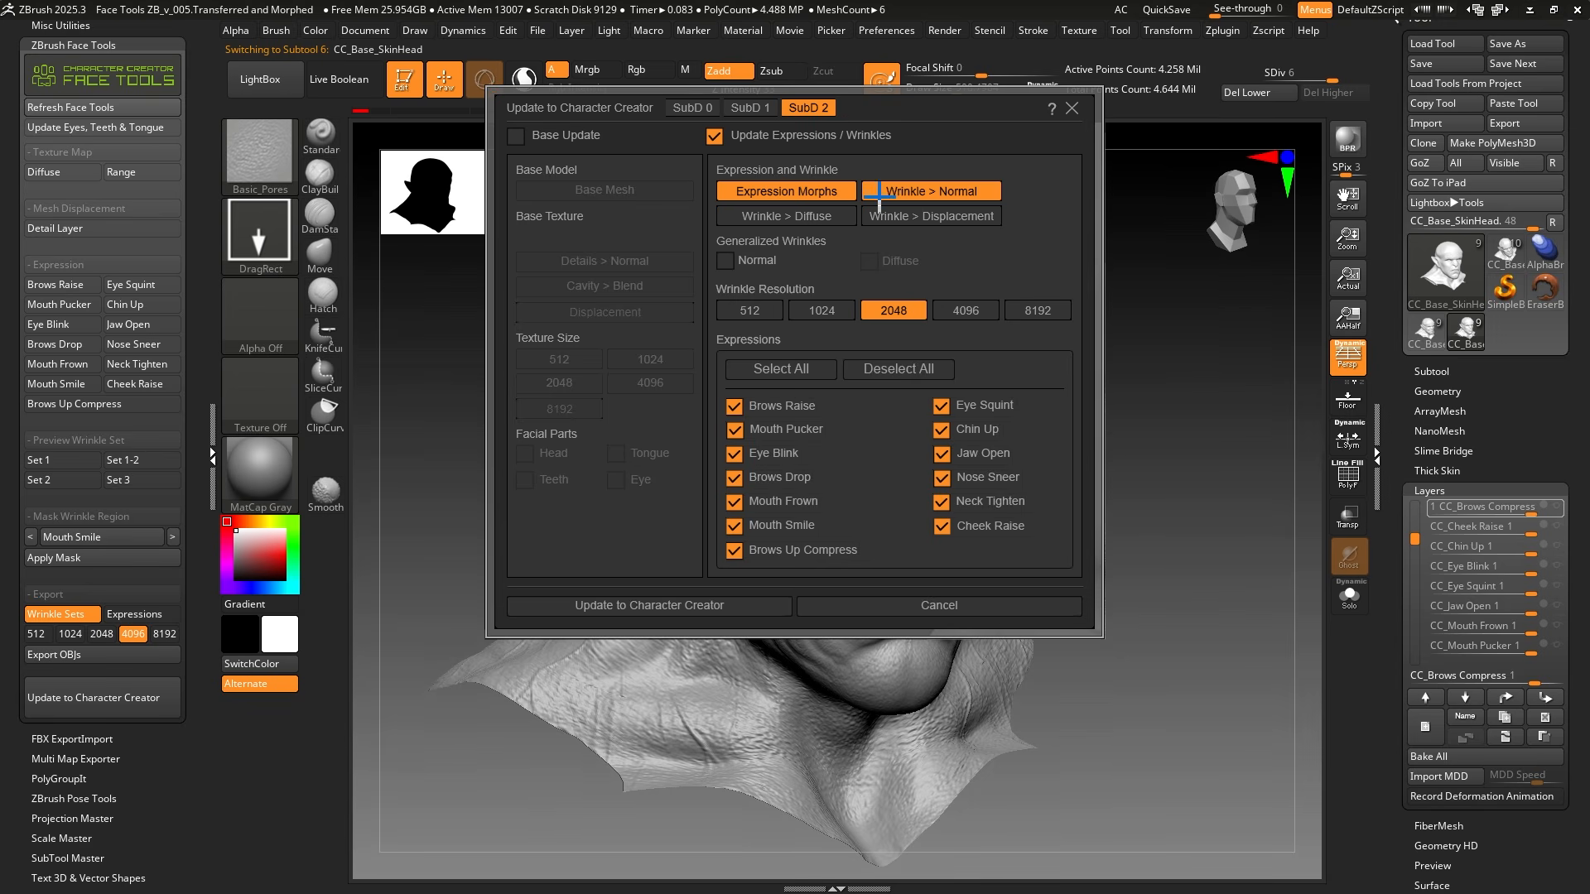
left_click(813, 215)
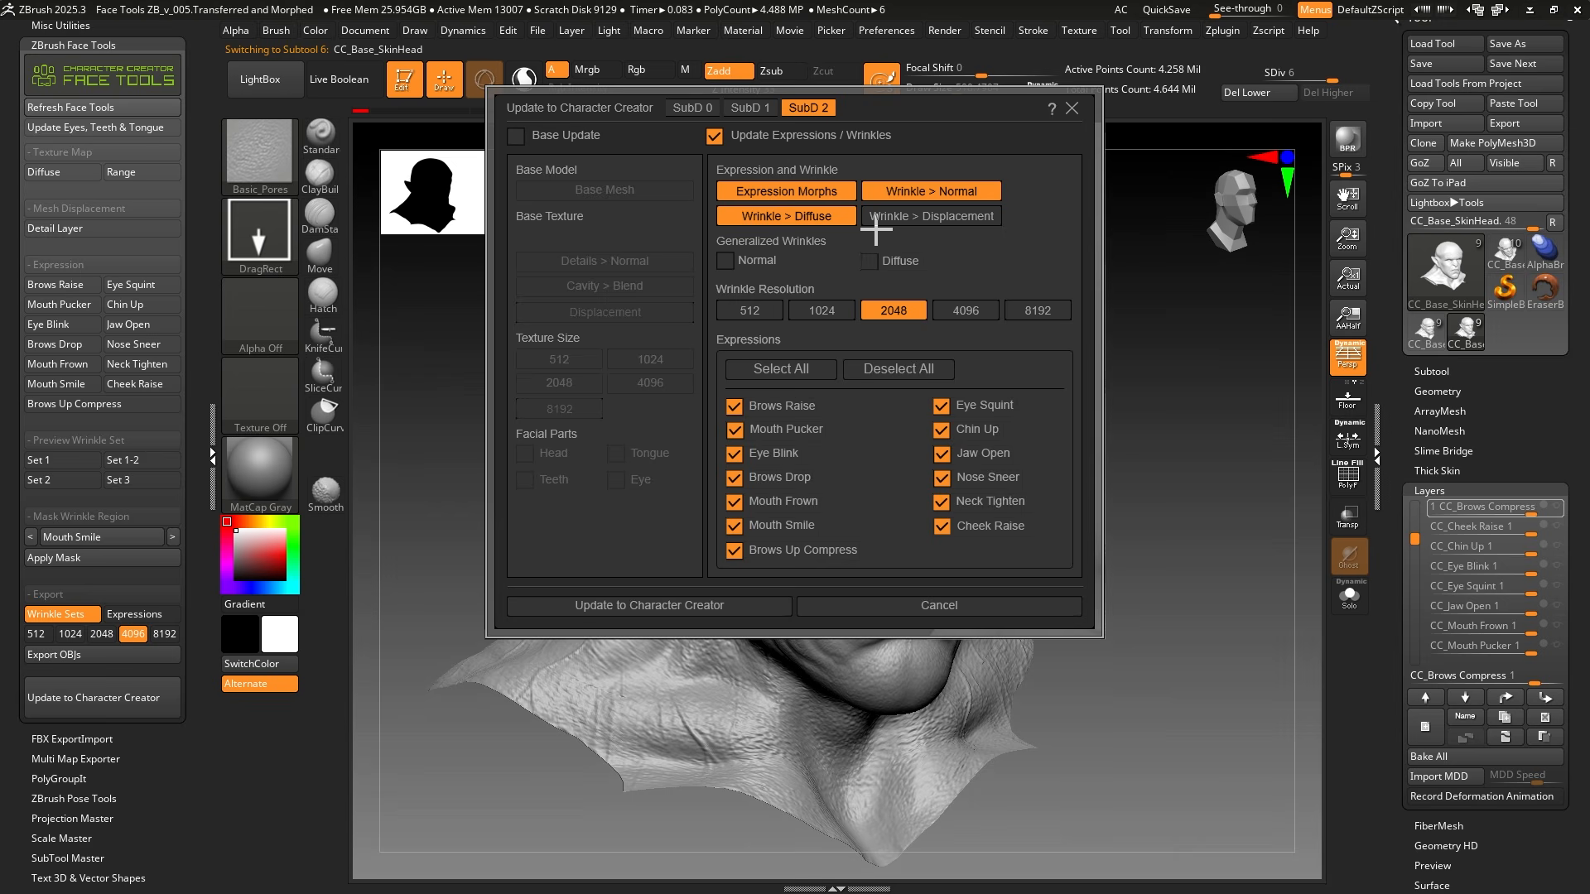
left_click(916, 219)
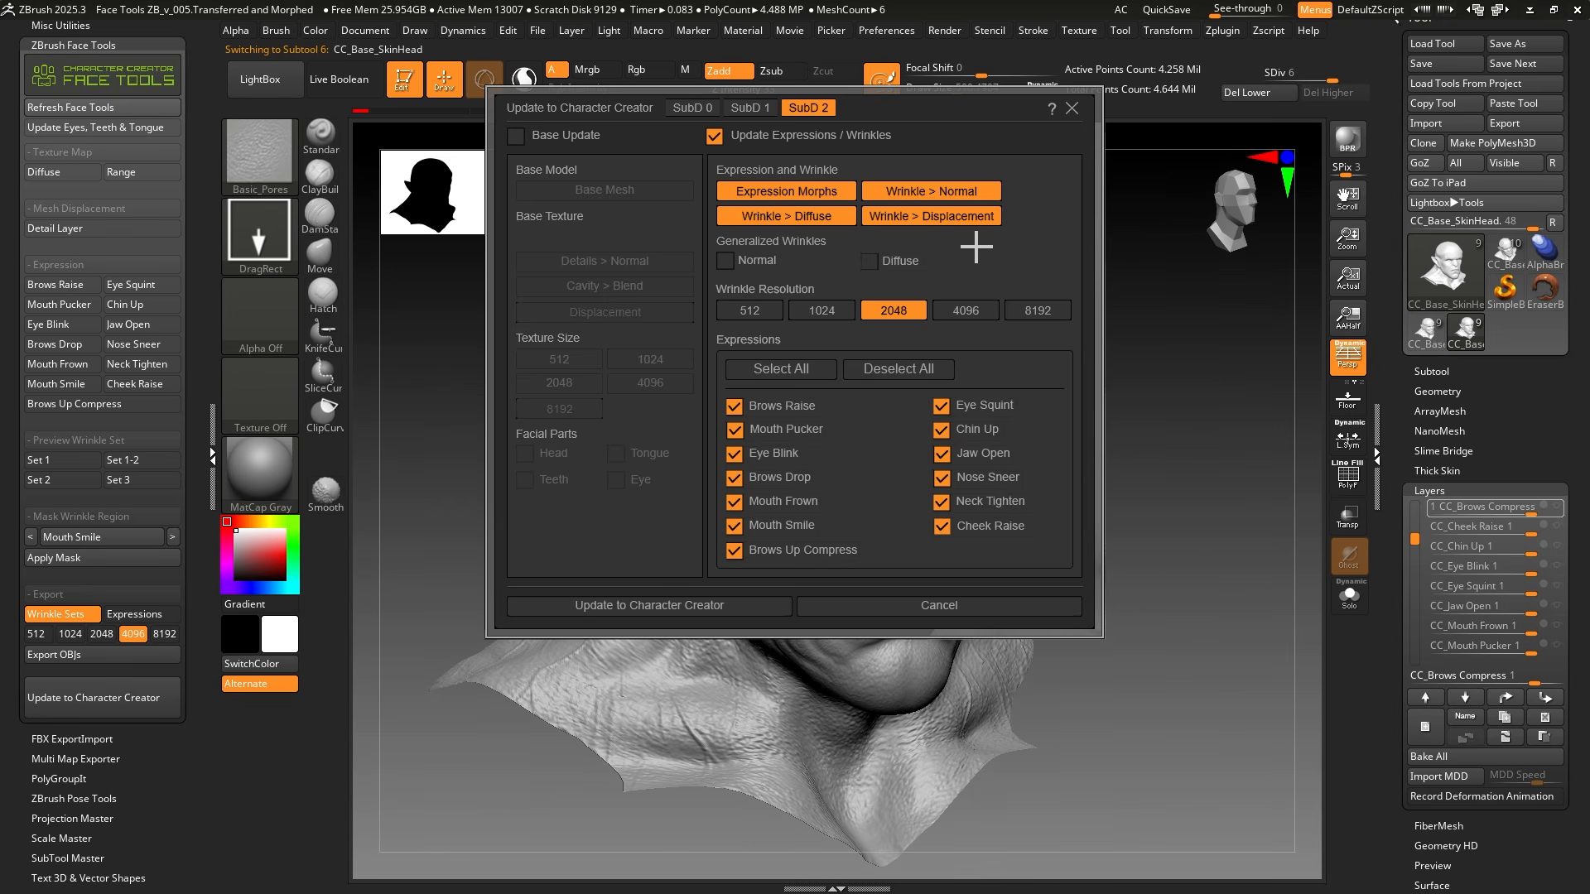
Enable the generalized Normal wrinkles, set the wrinkle resolution to 4096, and send the update to Character Creator
left_click(727, 260)
left_click(986, 309)
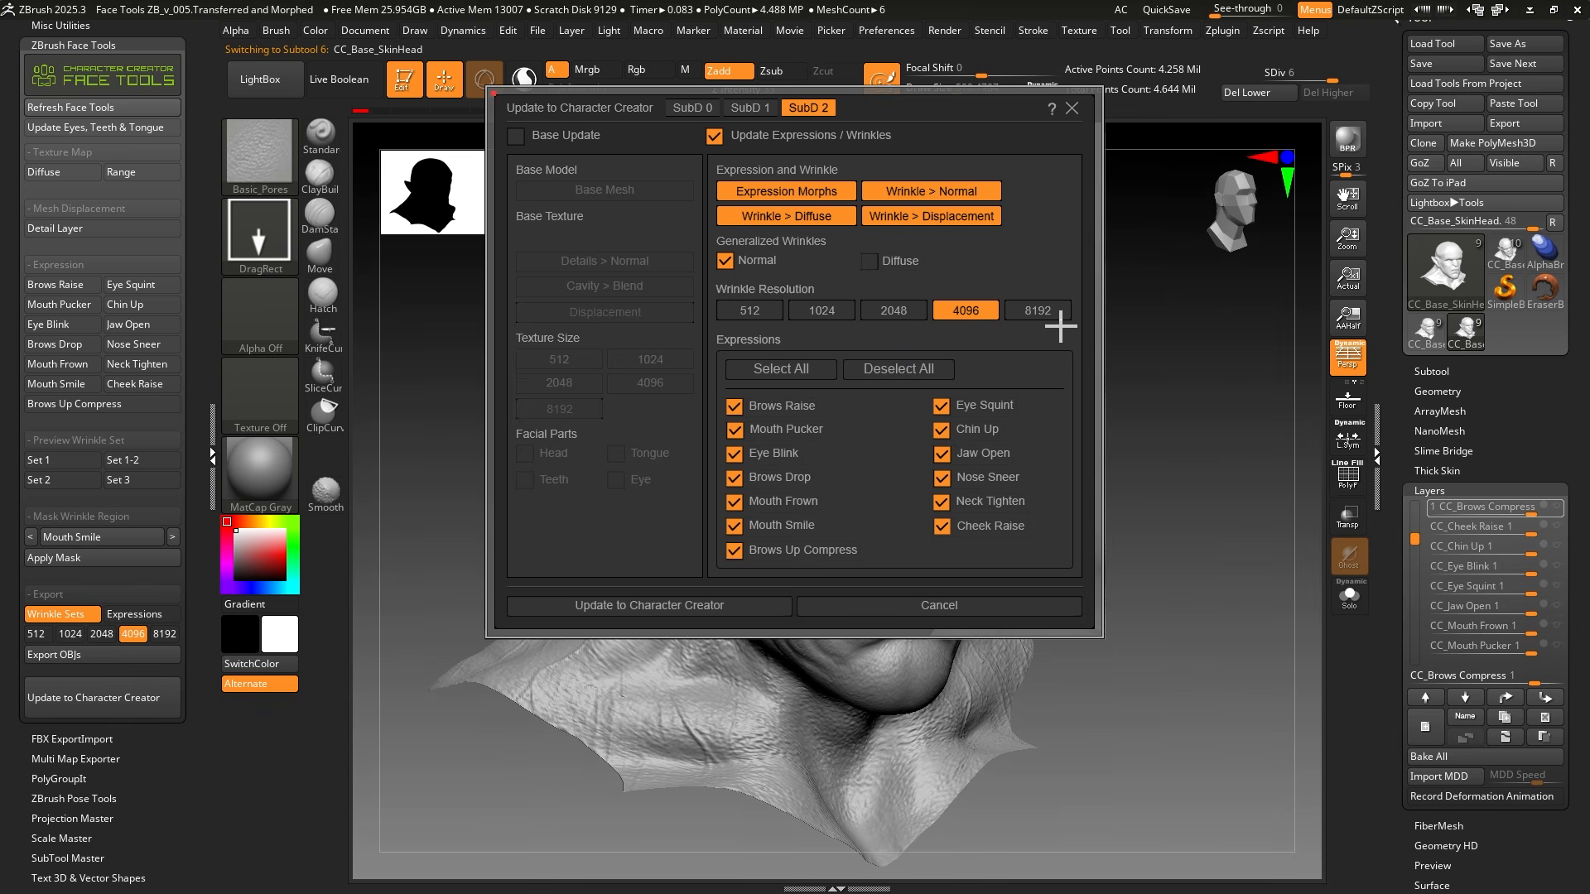
left_click(655, 605)
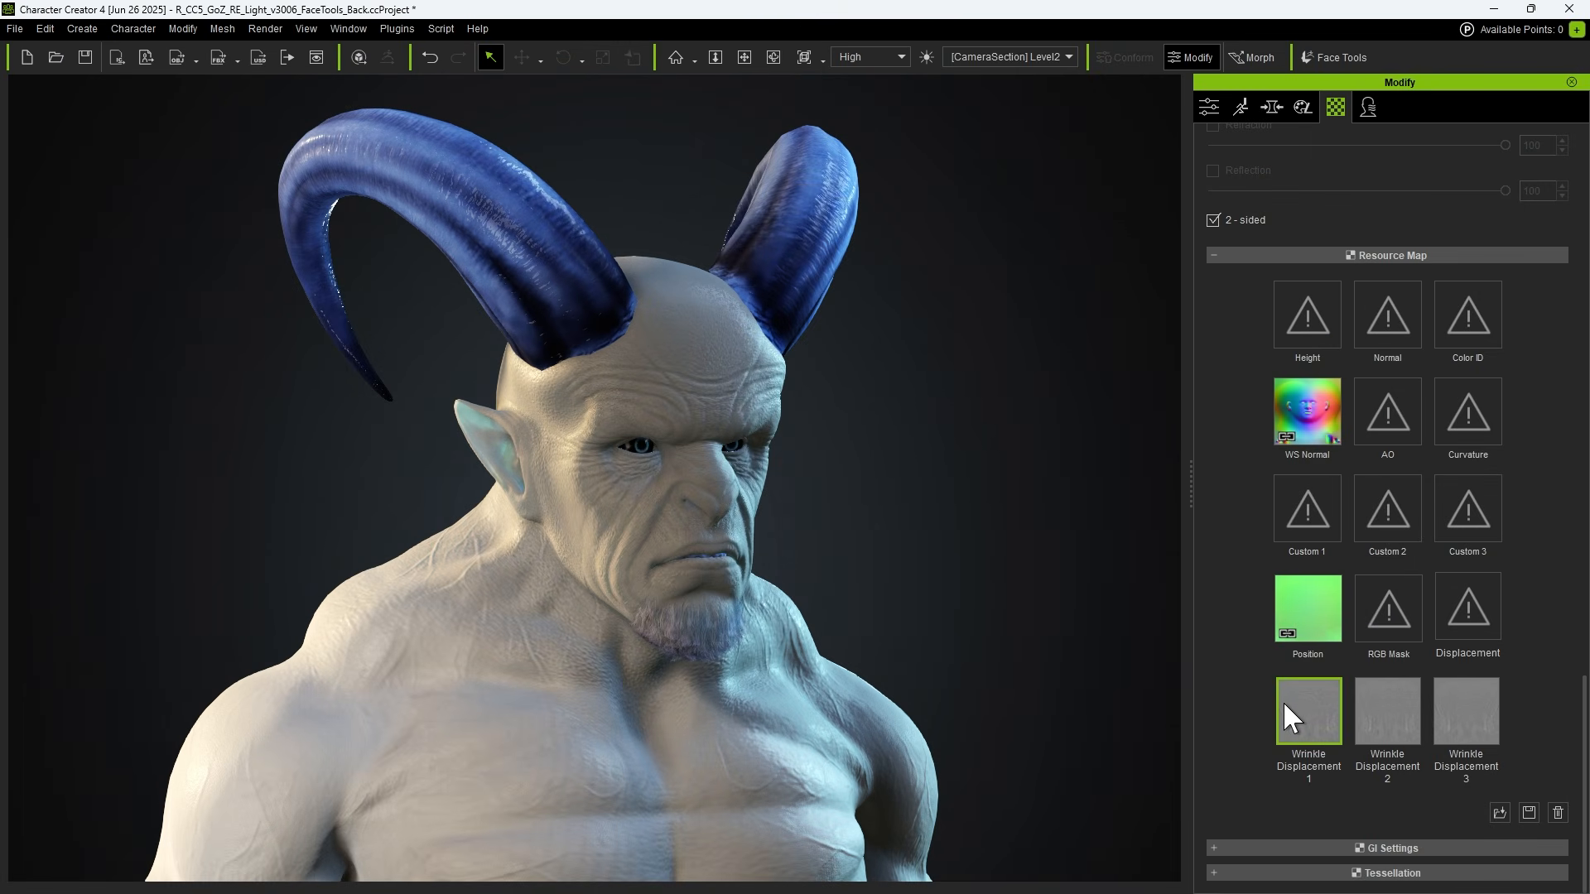
Select the character in Character Creator and inspect the normal maps of Wrinkle Set 1 and Wrinkle Set 2
left_click(694, 662)
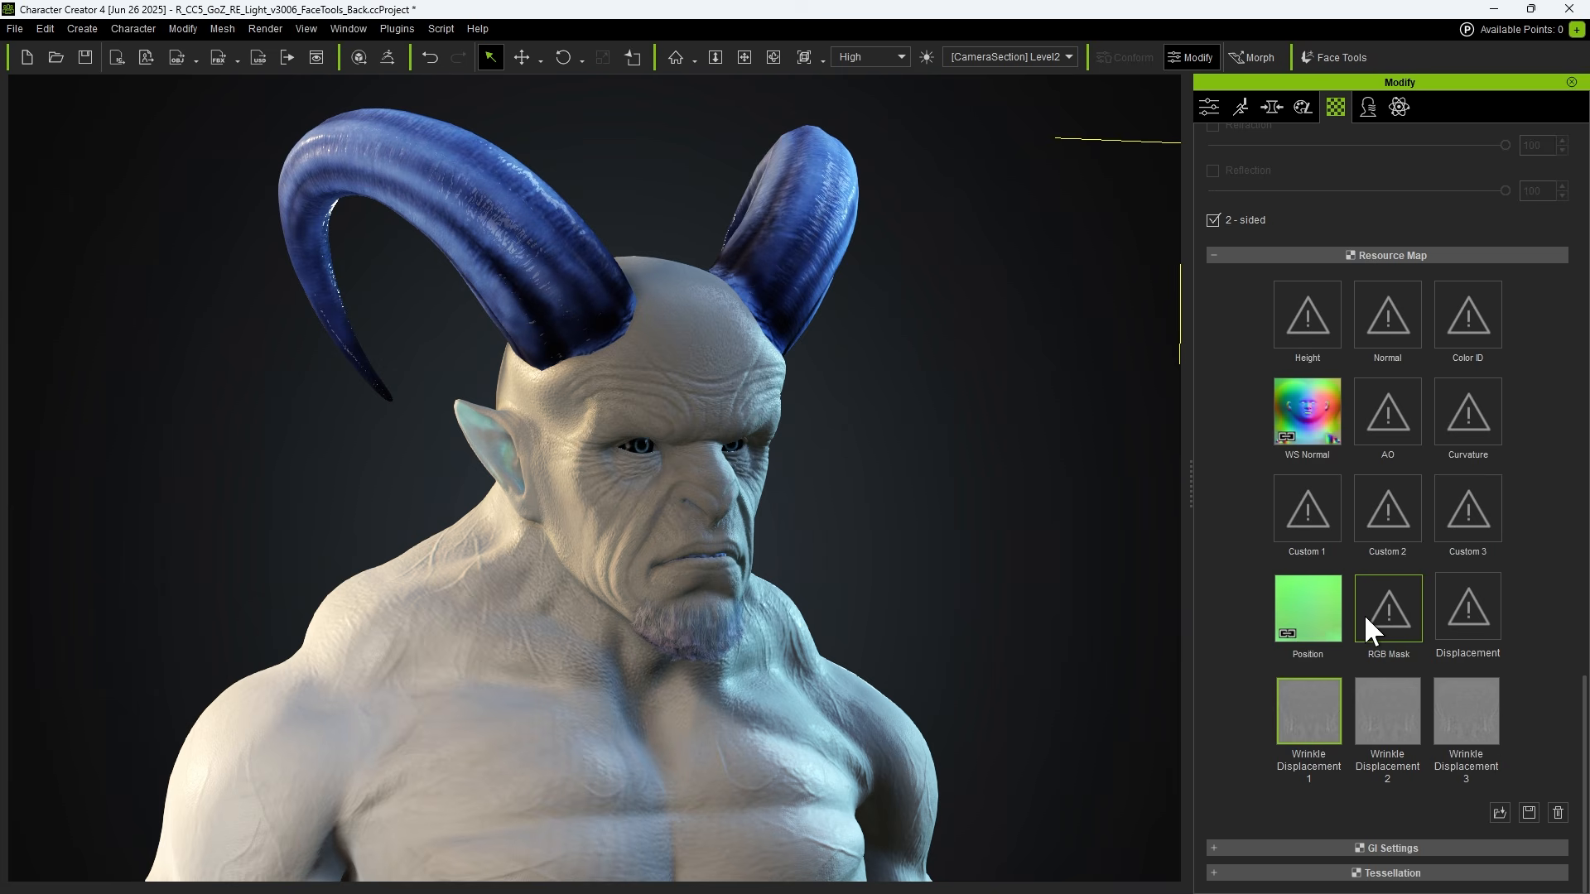
left_click(1367, 108)
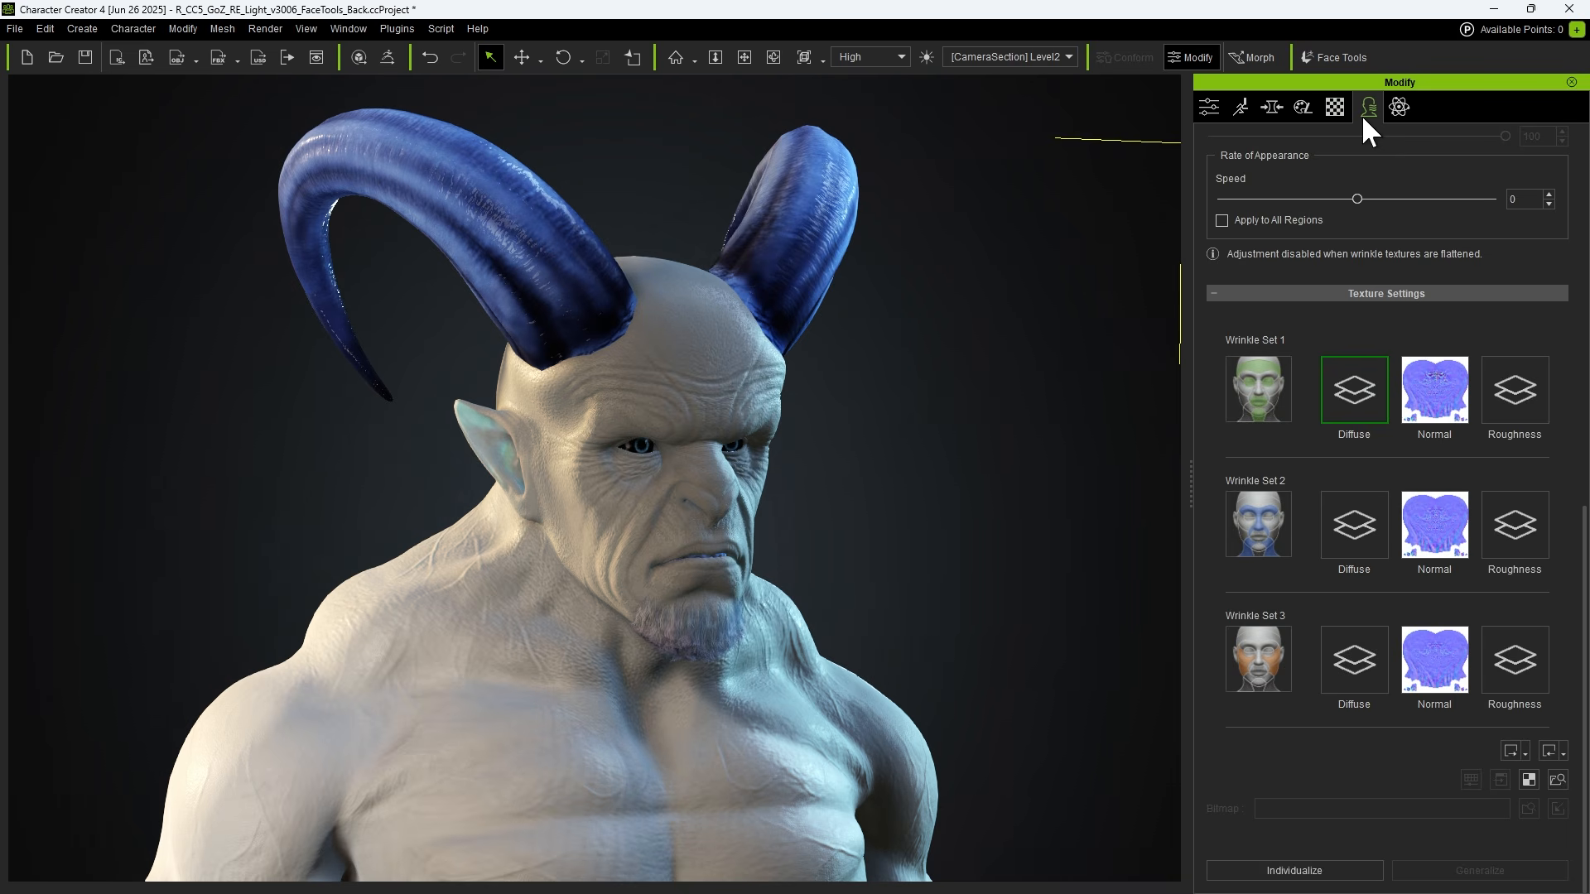
mouse_move(1421, 418)
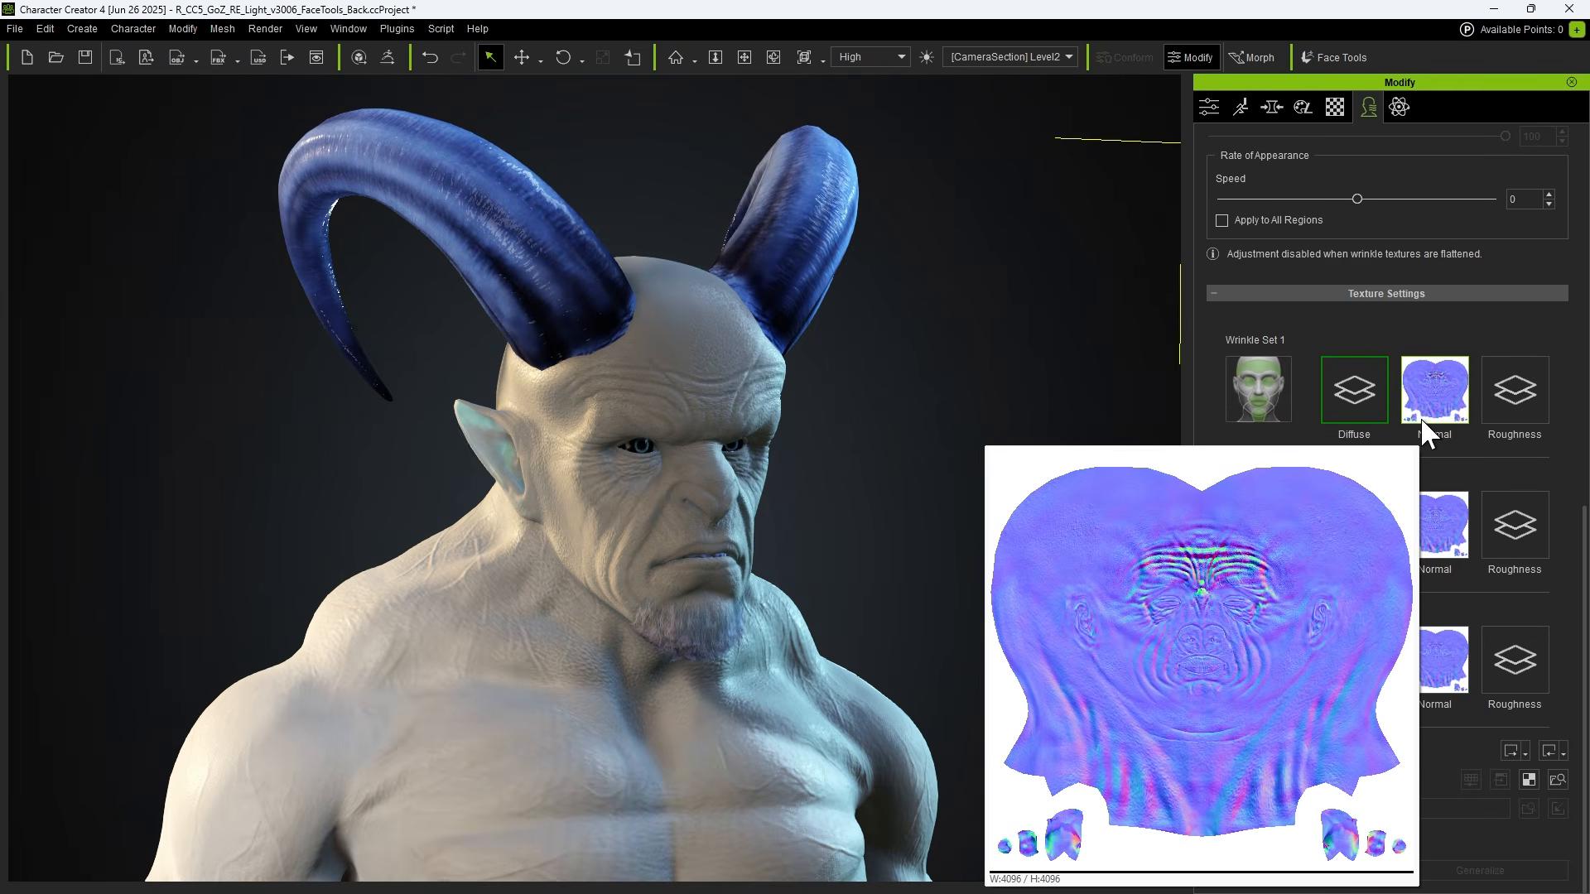
mouse_move(1454, 530)
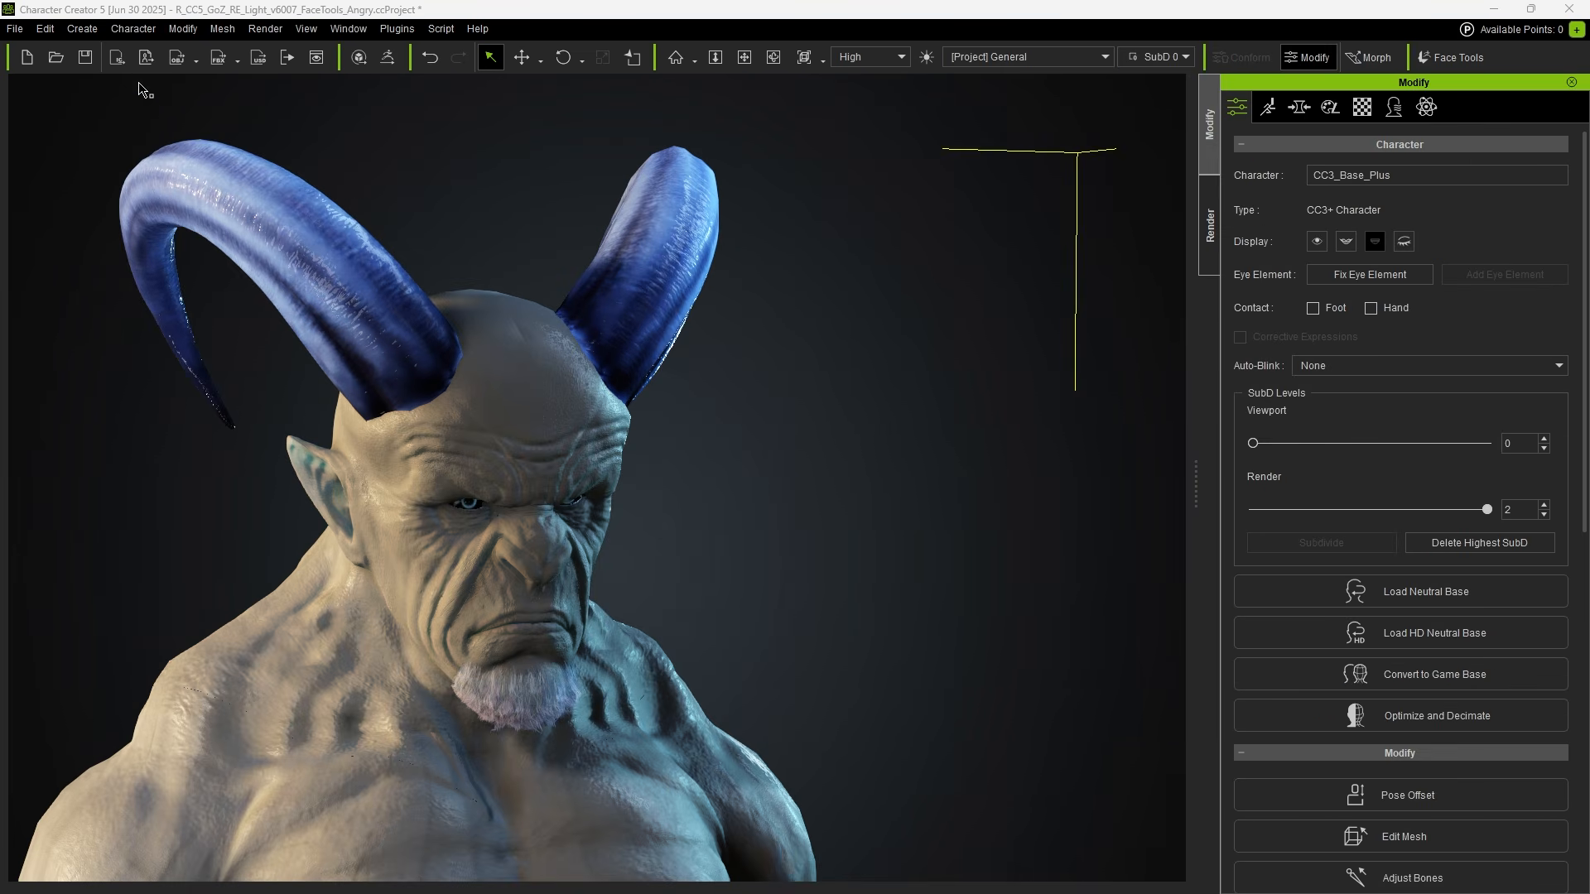
Open Edit Facial and pose the character's brow and cheek areas with the facial muscle controls
left_click(174, 22)
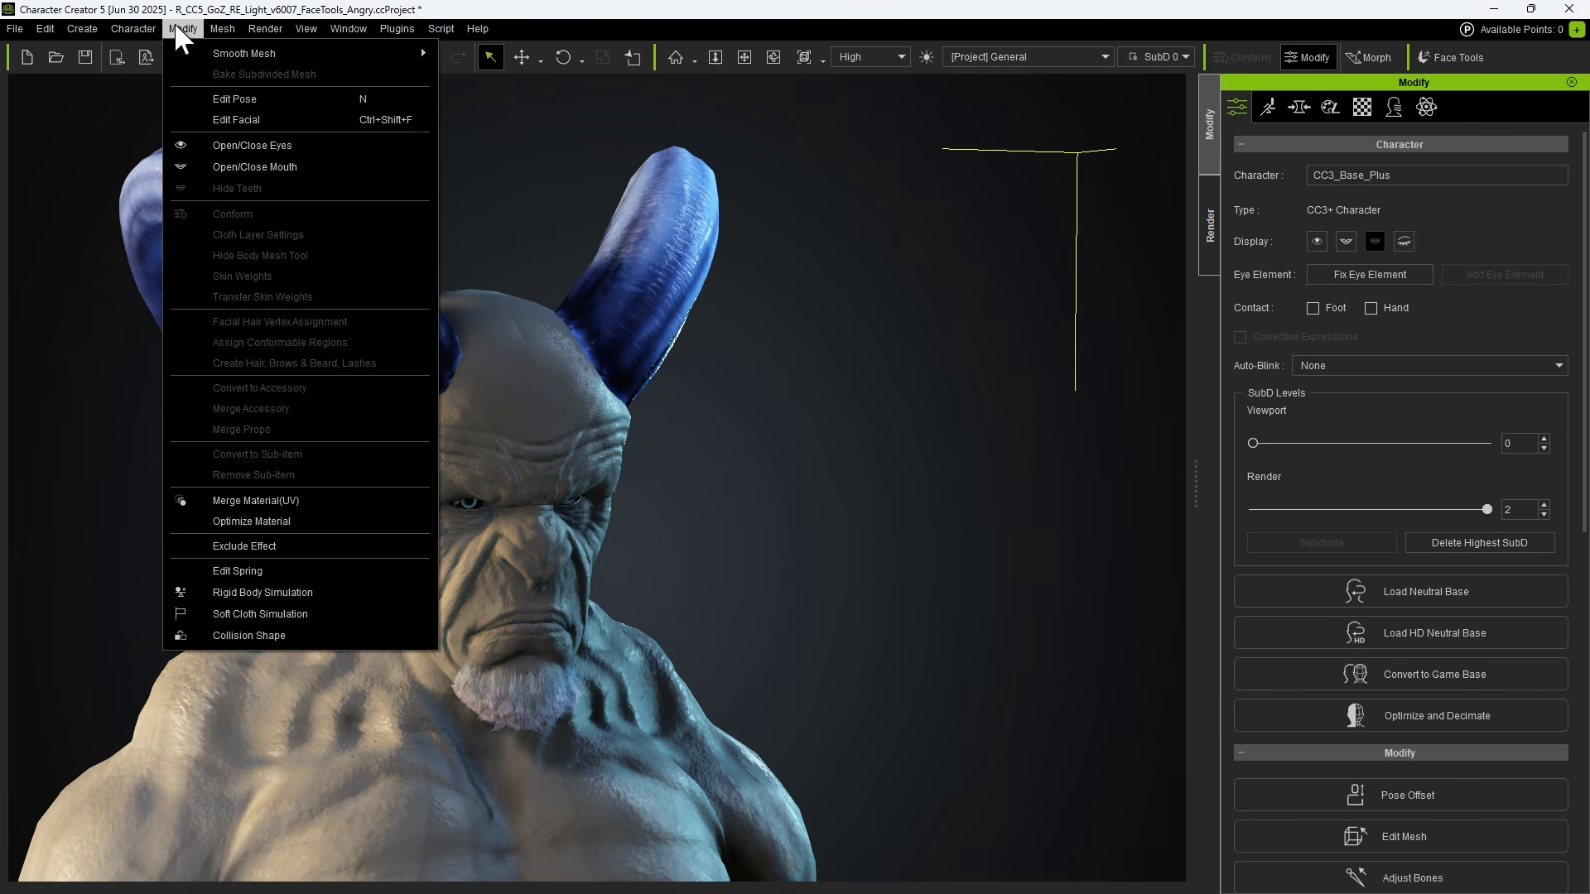
left_click(295, 122)
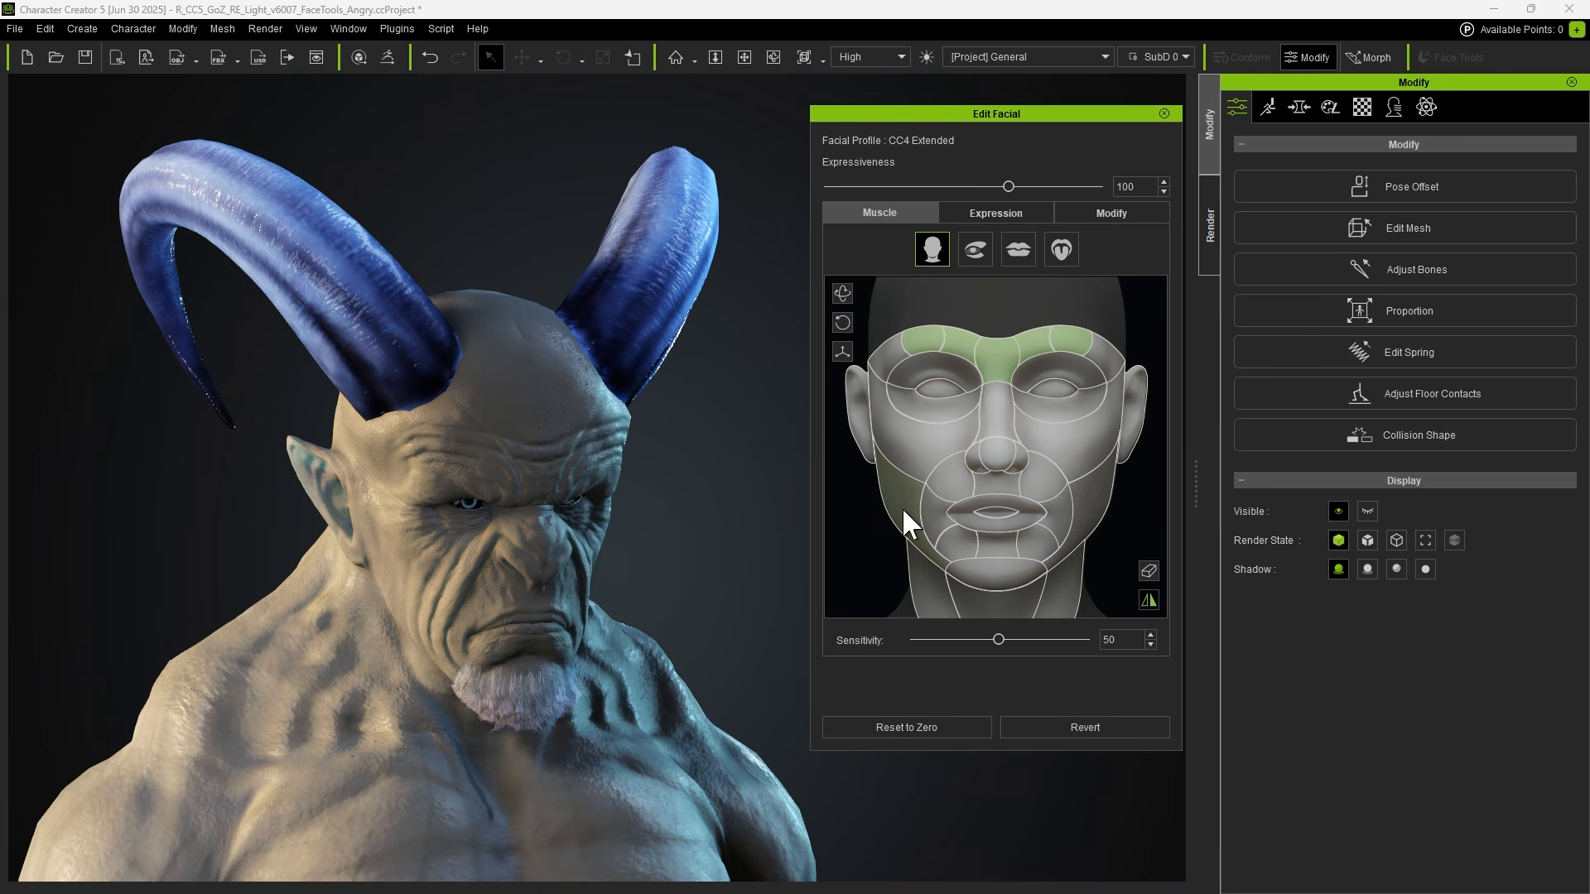
left_click_drag(976, 328, 987, 278)
left_click_drag(957, 484, 844, 435)
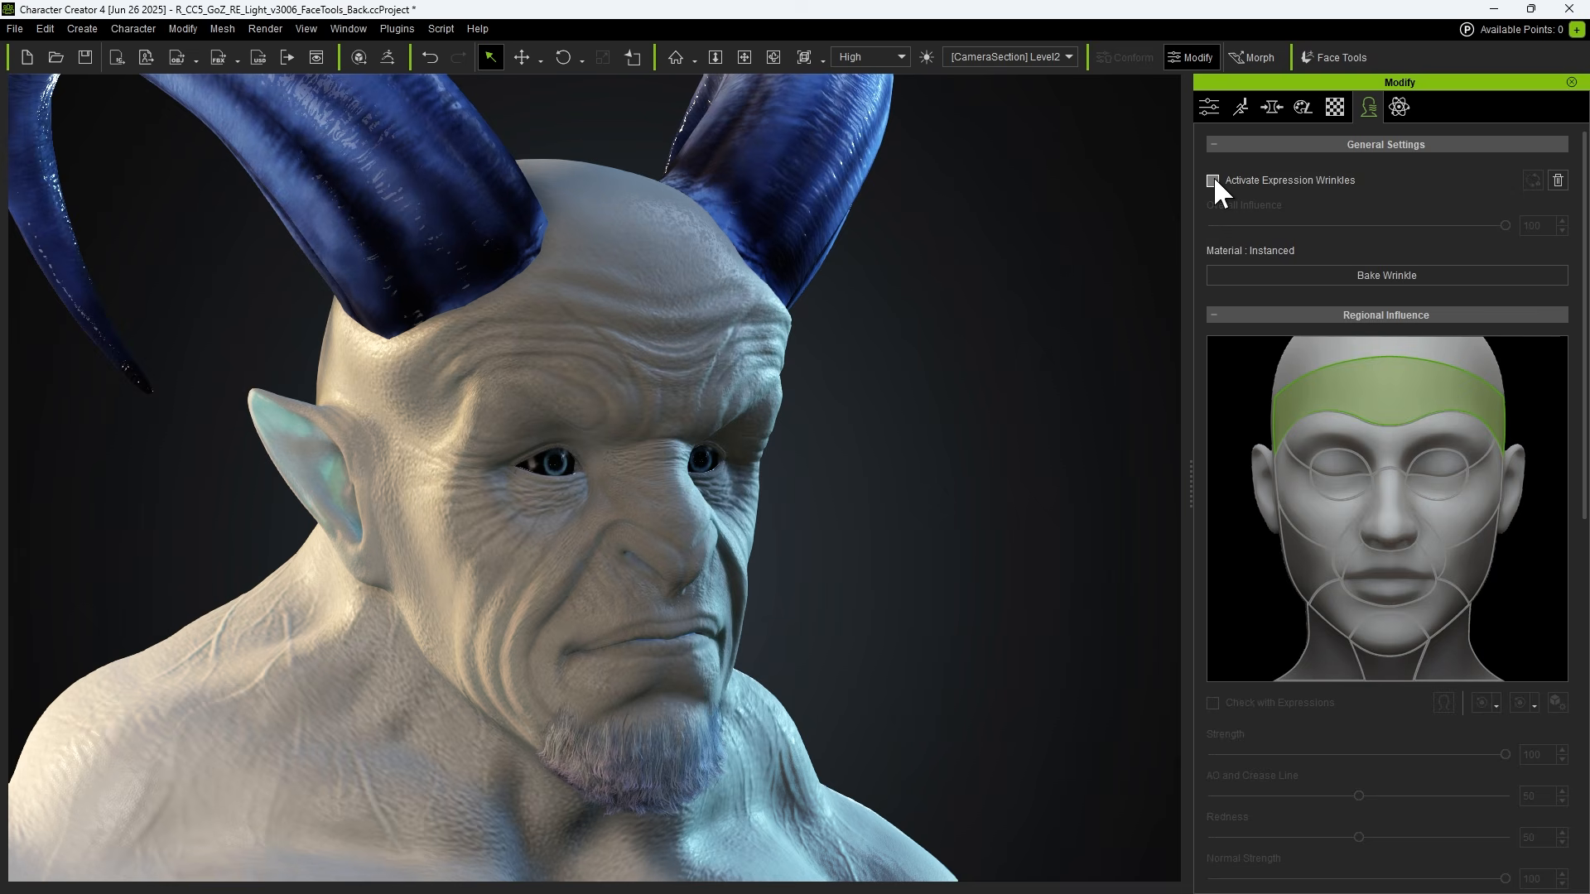
Toggle Activate Expression Wrinkles on and off to compare the face with and without the wrinkles
left_click(1214, 179)
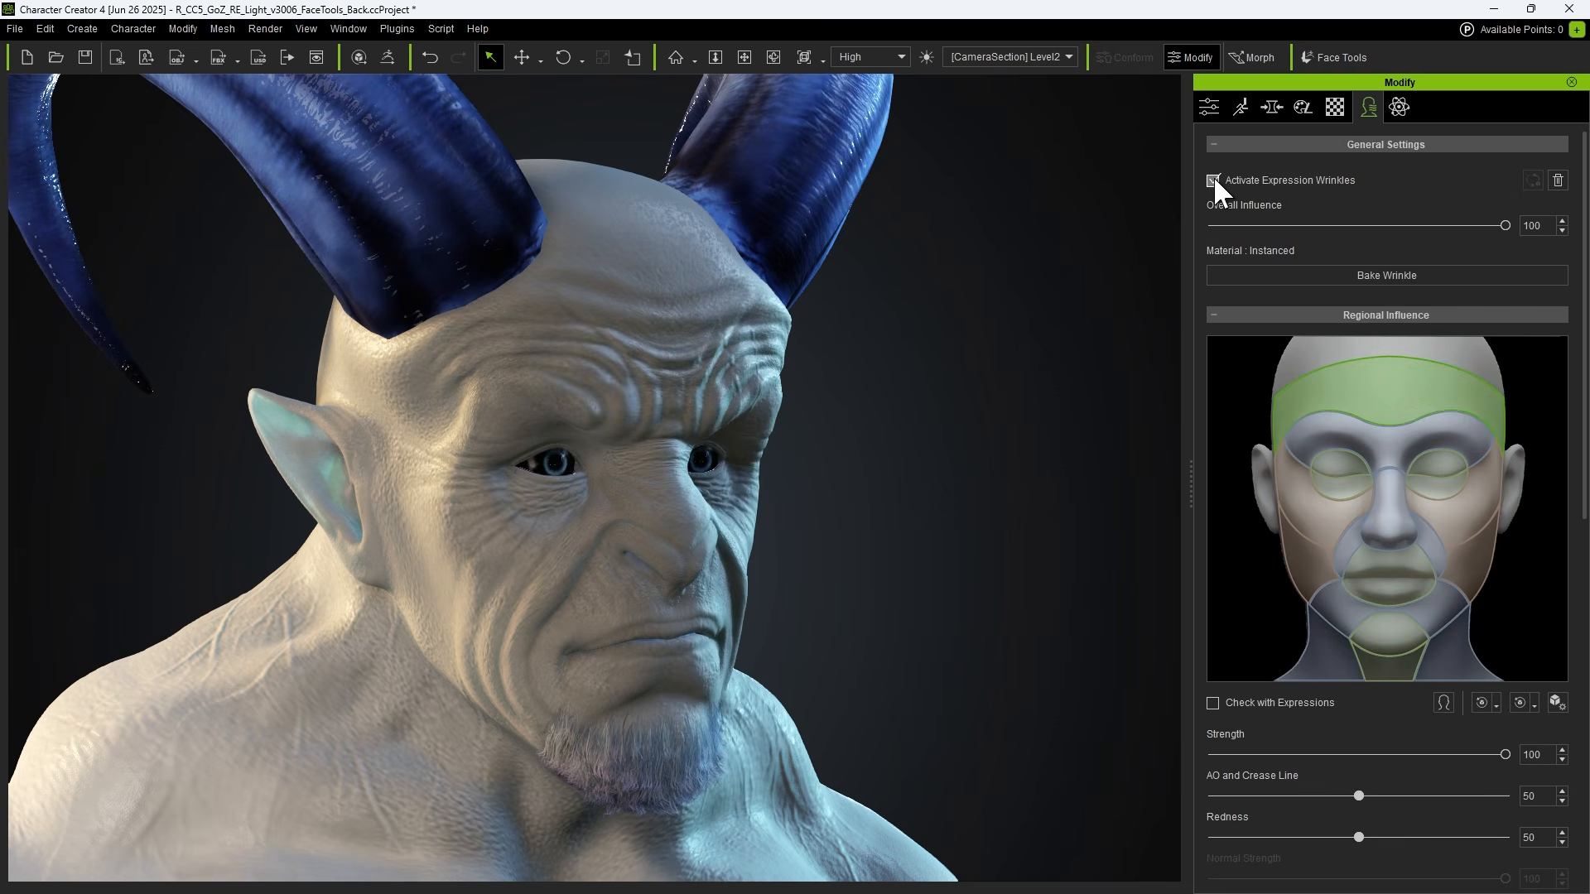
left_click(1214, 179)
left_click(1214, 179)
left_click(1214, 179)
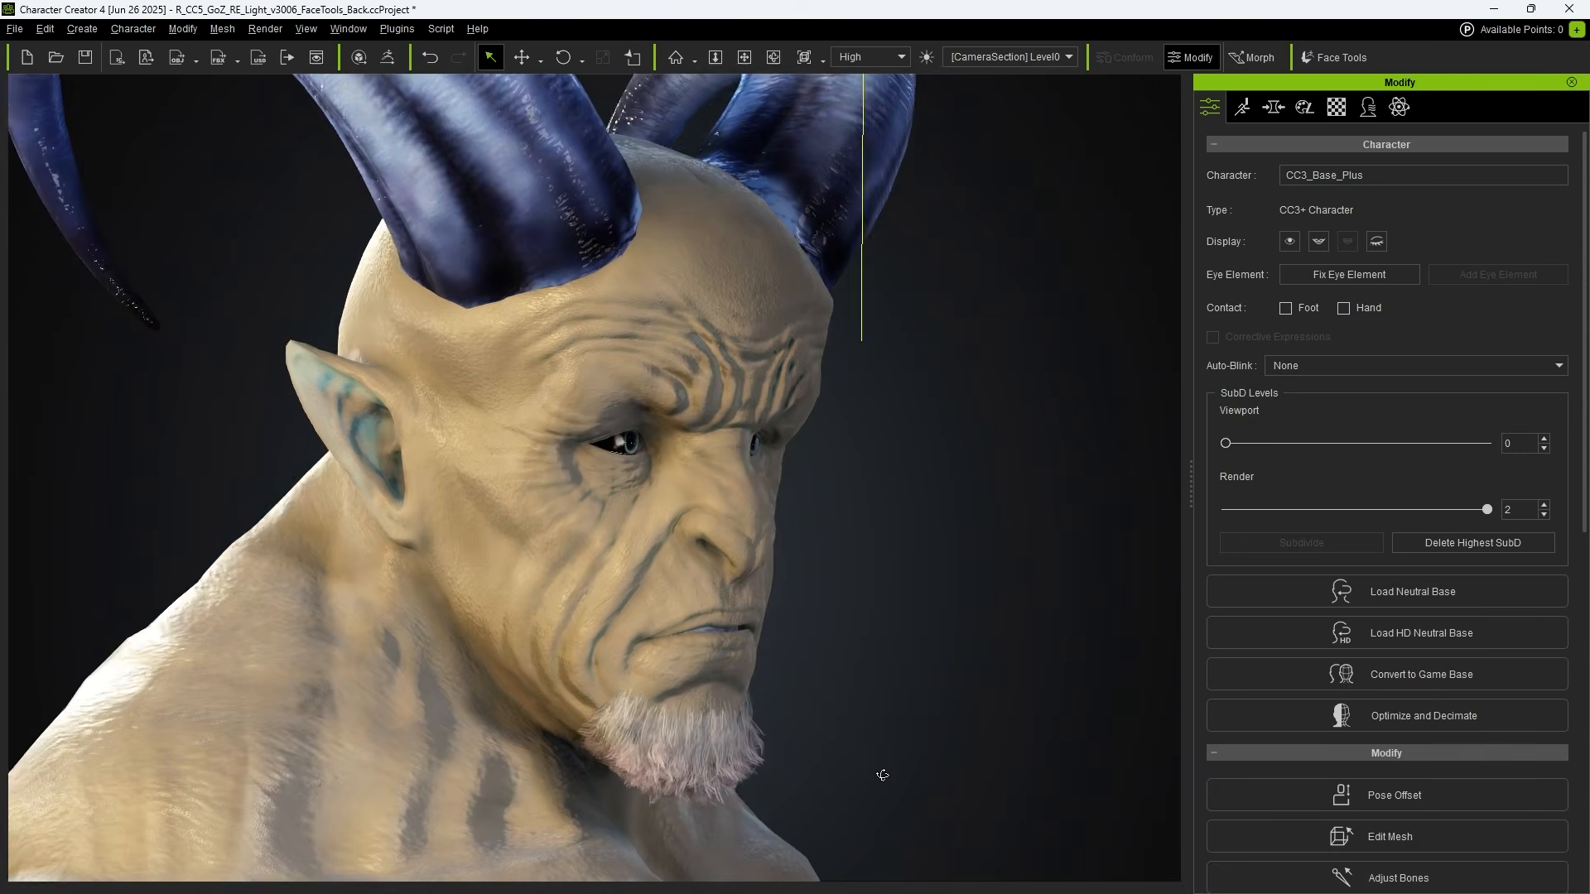
Examine the head's wrinkle detail from several angles at viewport SubD levels 0 and 2
right_click_drag(568, 752, 307, 750)
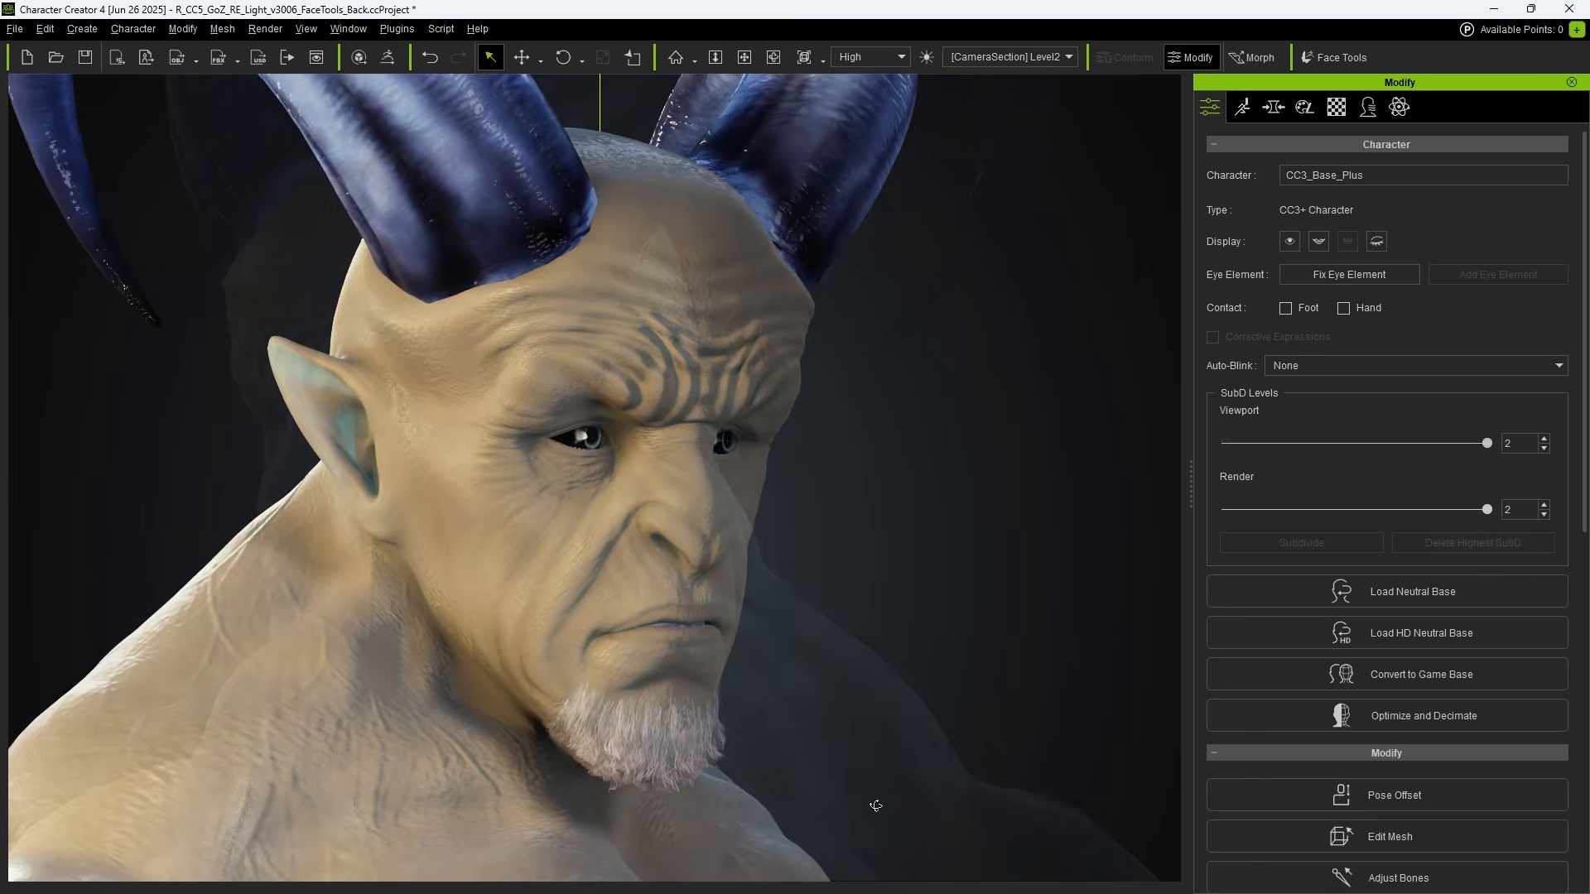
right_click_drag(521, 804, 393, 760)
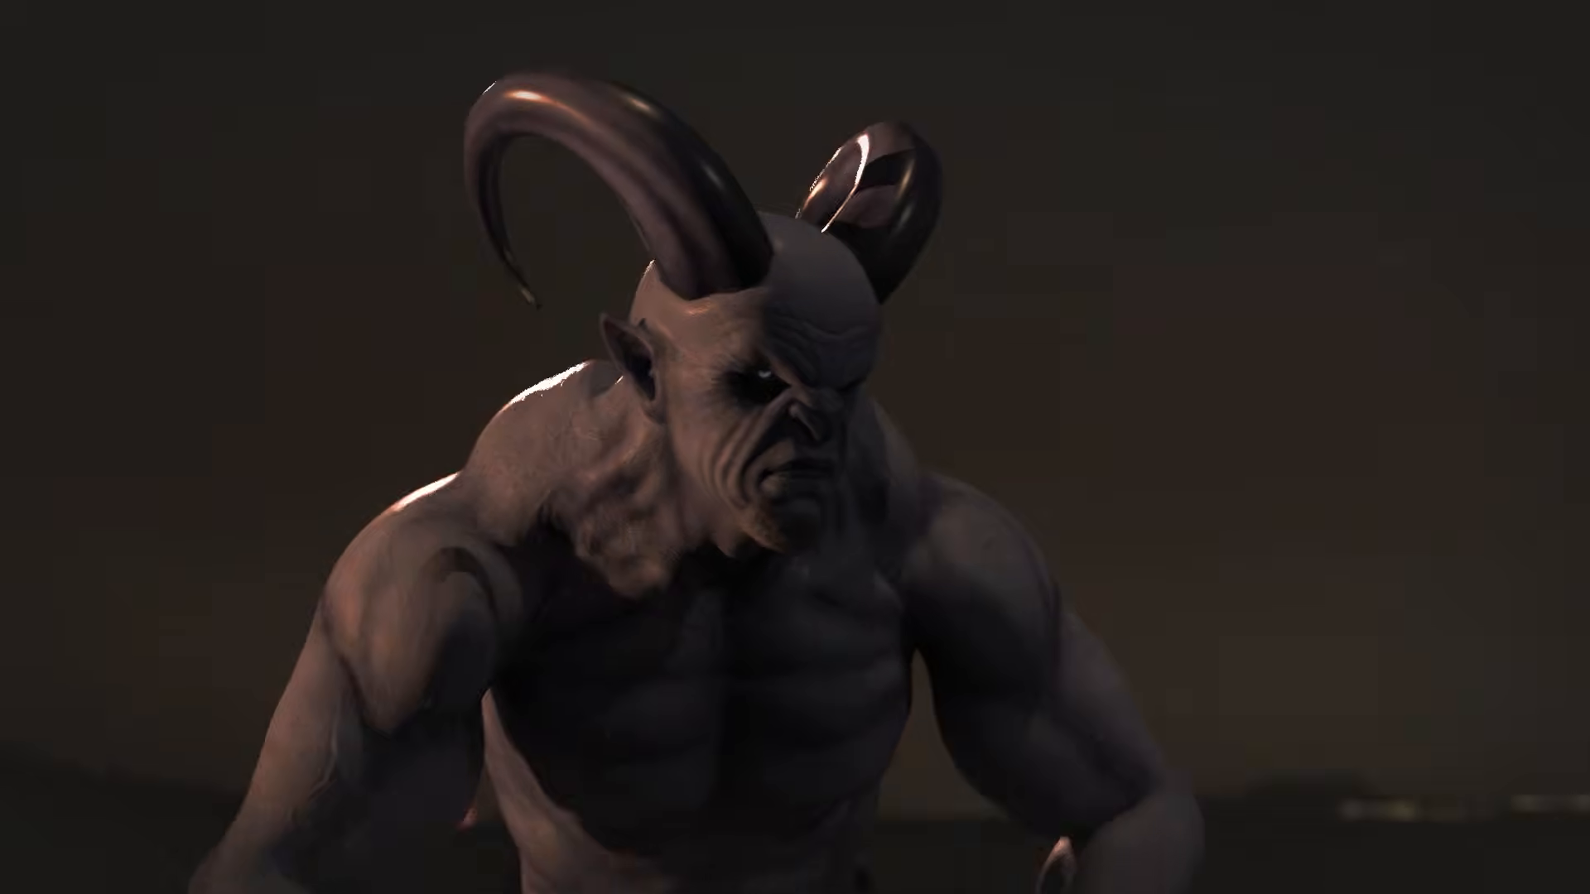